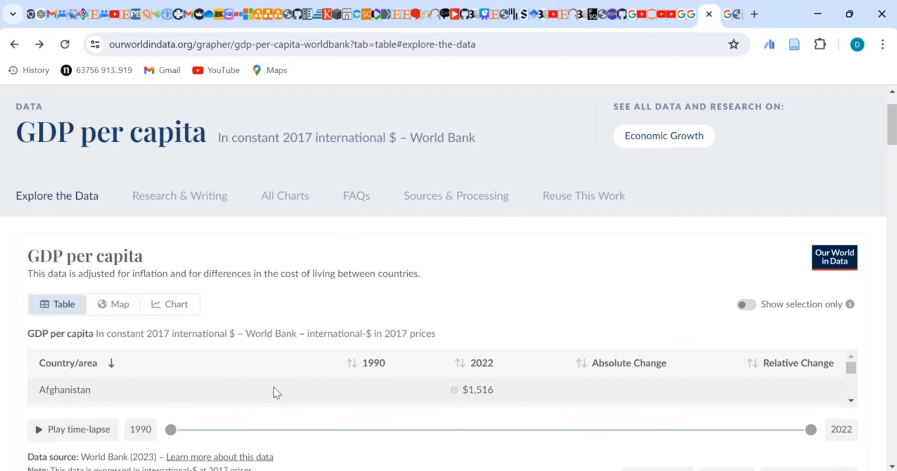
# Review the GDP per capita data on the Our World in Data page as a map, a chart and a table
pyautogui.scroll(-3, 218, 387)
pyautogui.scroll(3, 308, 396)
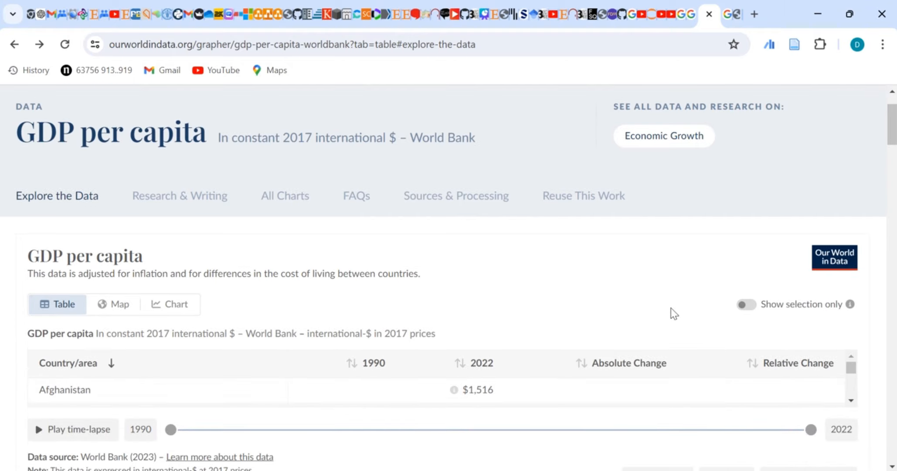
pyautogui.scroll(-2, 867, 338)
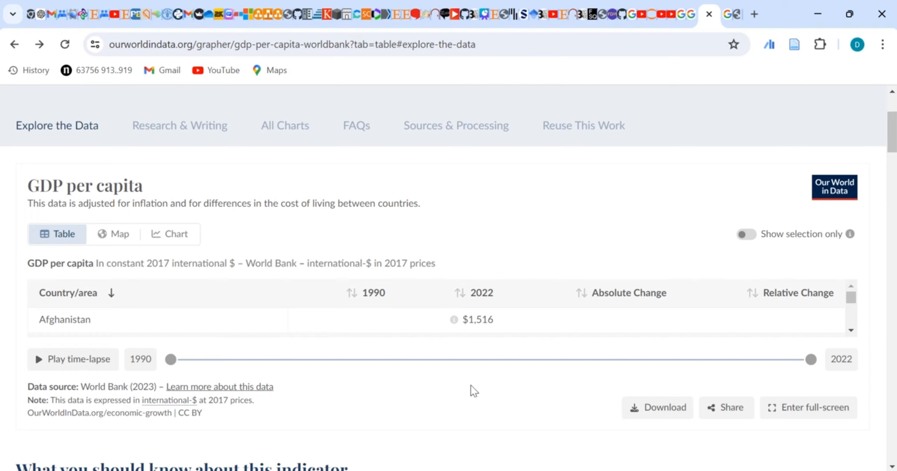
pyautogui.scroll(-3, 489, 321)
pyautogui.scroll(5, 379, 295)
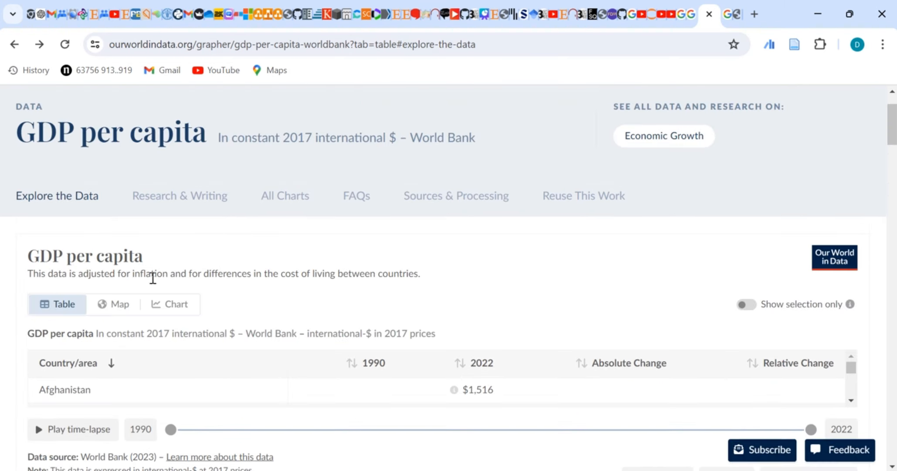
pyautogui.click(110, 305)
pyautogui.scroll(-2, 419, 269)
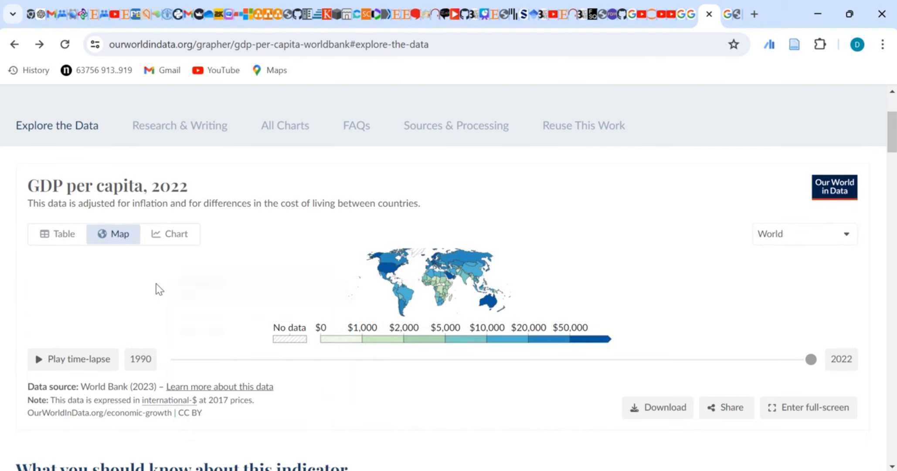
pyautogui.click(168, 238)
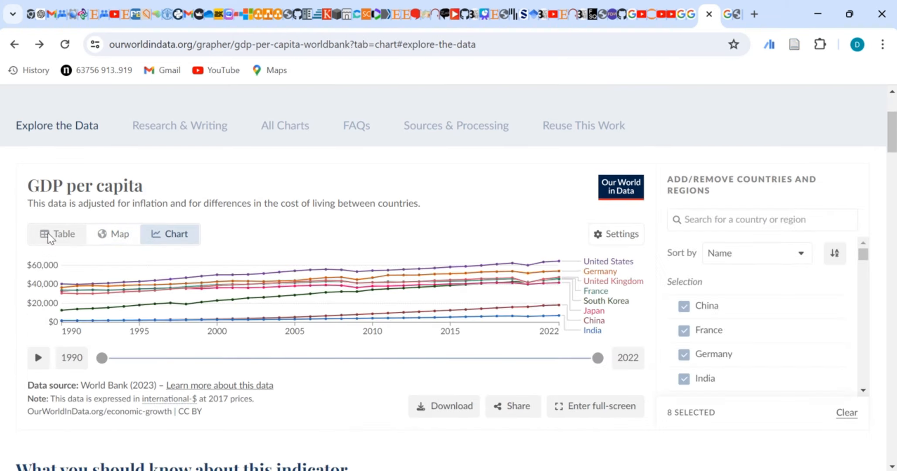
pyautogui.click(56, 234)
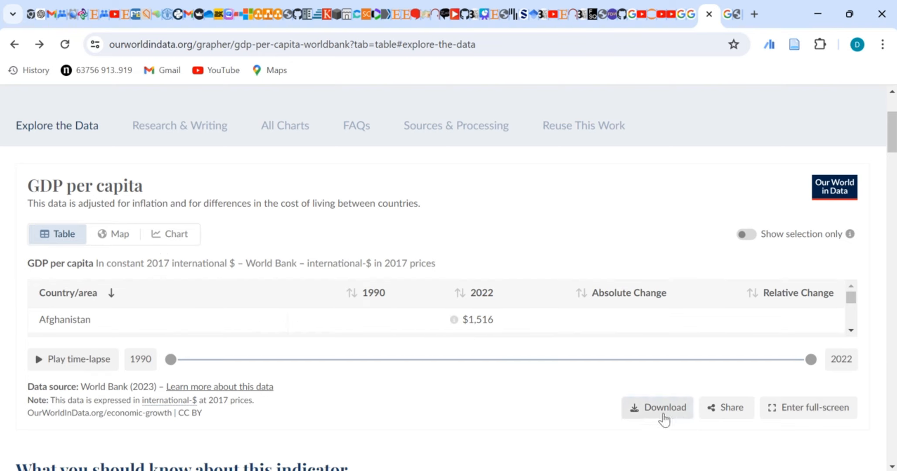
# Check which download options are offered for the GDP per capita dataset, then dismiss them
pyautogui.click(663, 414)
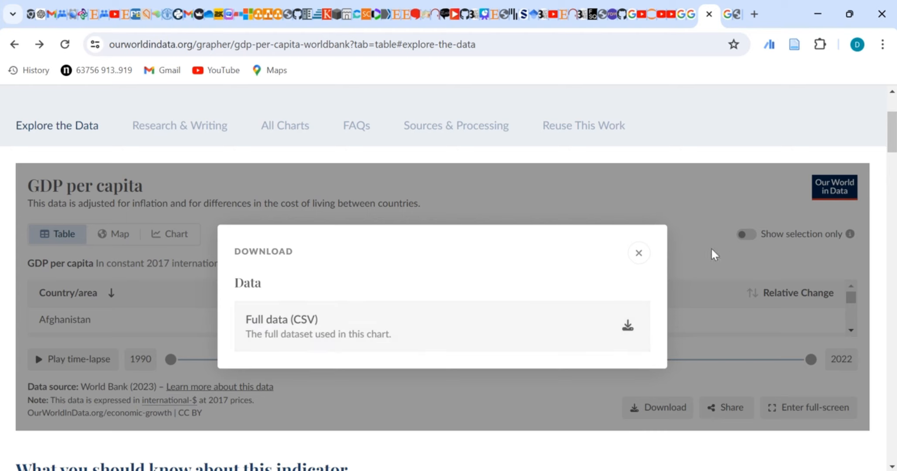
pyautogui.click(639, 253)
# Switch to QGIS and view the empty untitled project
pyautogui.moveTo(641, 468)
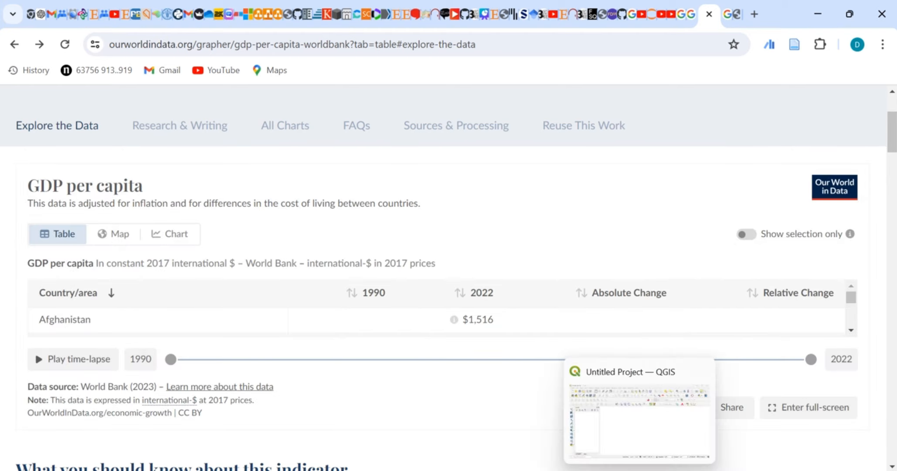
pyautogui.click(623, 403)
pyautogui.moveTo(589, 283); pyautogui.dragTo(612, 317)
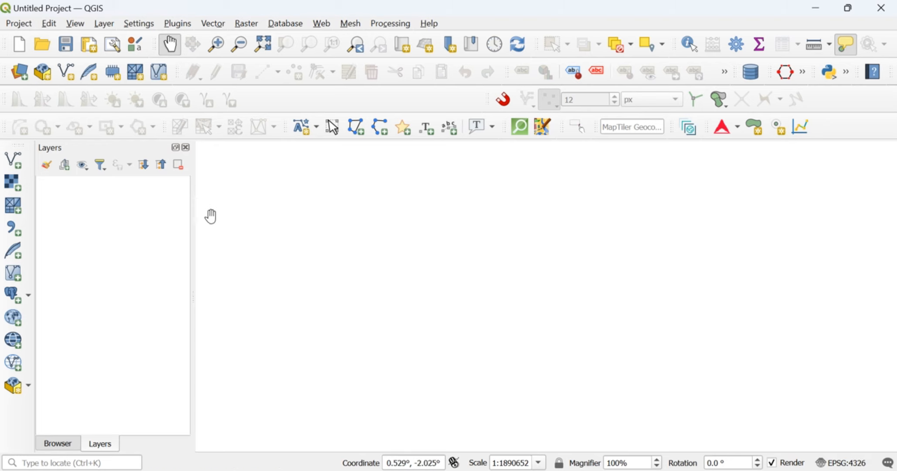
# Switch to the gdp-per-capita-worldbank workbook in Excel and review its country rows for 2022
pyautogui.moveTo(519, 470)
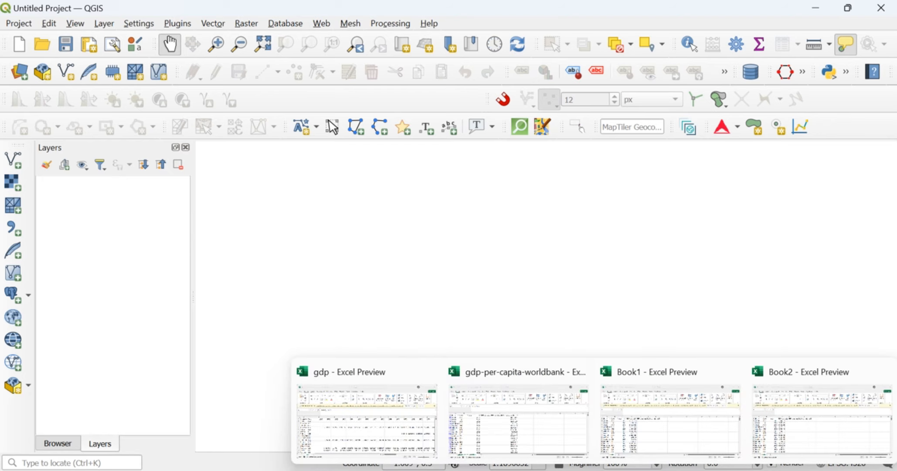
pyautogui.click(501, 423)
pyautogui.click(320, 327)
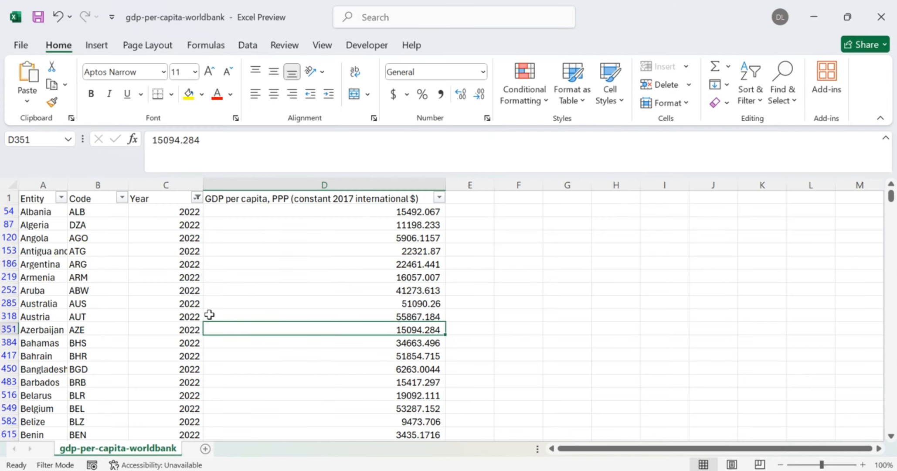
pyautogui.click(174, 276)
pyautogui.click(174, 264)
pyautogui.click(170, 249)
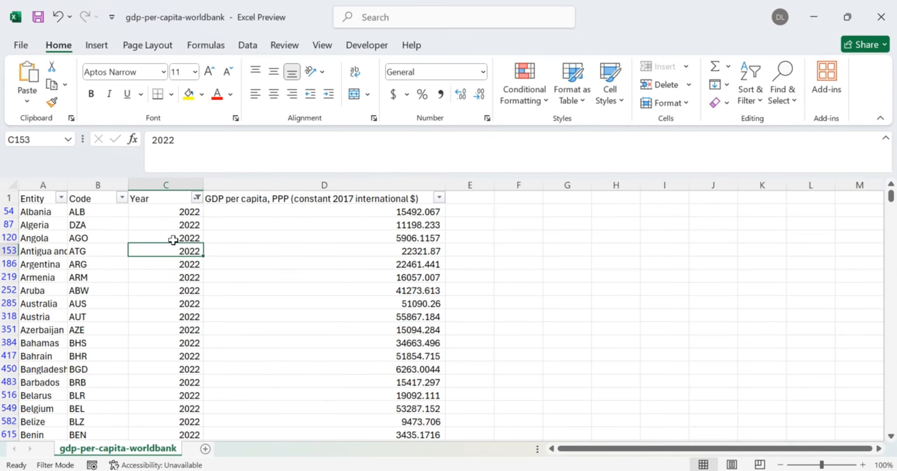
pyautogui.scroll(-6, 186, 230)
pyautogui.scroll(6, 186, 234)
# Inspect the Year column's filter list without changing it and look through the filtered country rows and year values
pyautogui.click(197, 198)
pyautogui.scroll(-5, 92, 383)
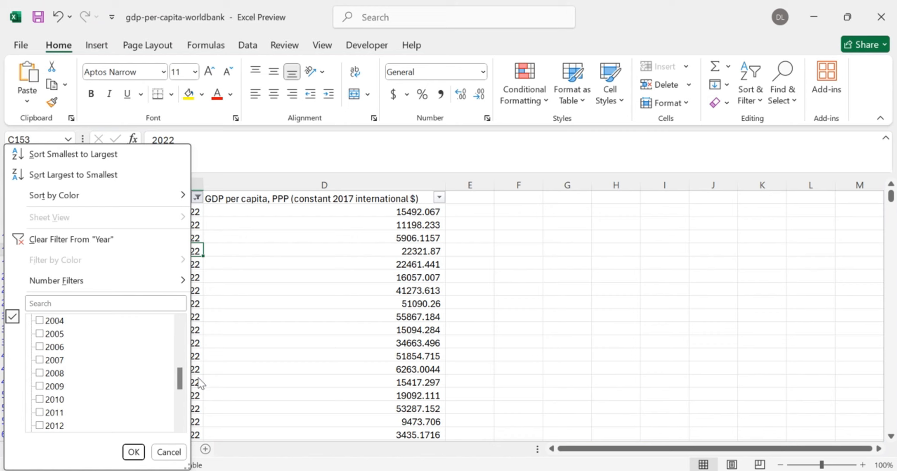
pyautogui.click(169, 452)
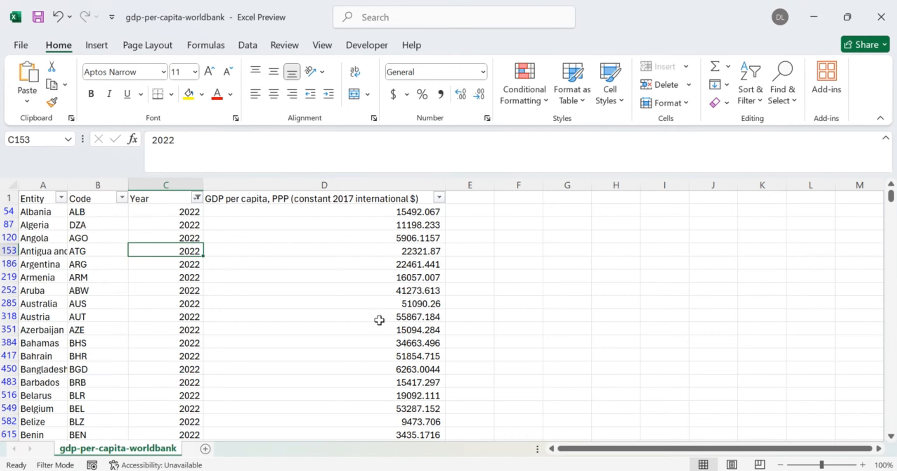
pyautogui.scroll(-7, 344, 314)
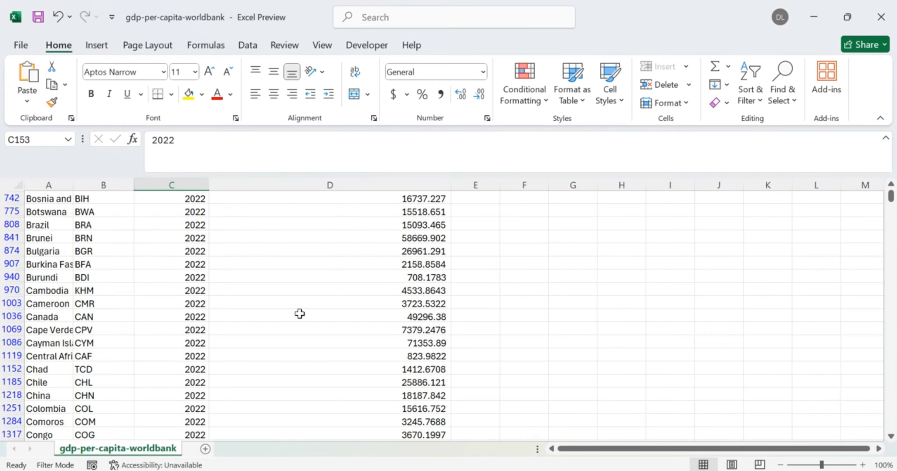
pyautogui.scroll(-1, 305, 313)
pyautogui.scroll(8, 228, 287)
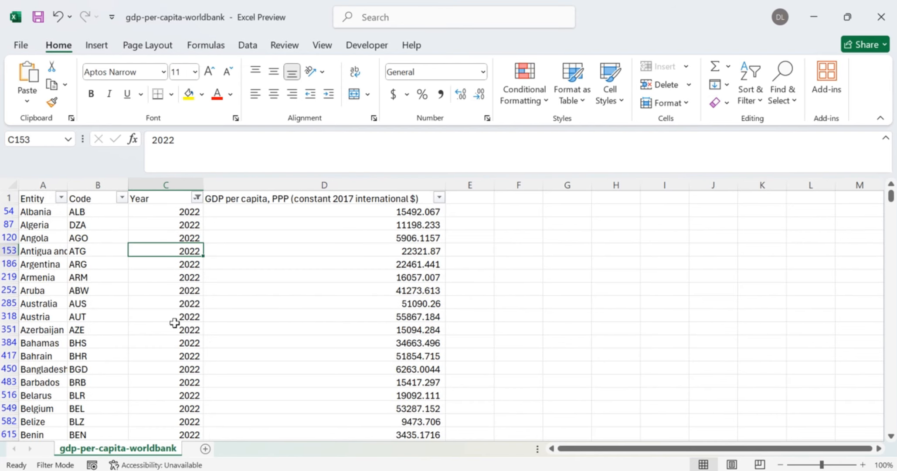
pyautogui.click(173, 344)
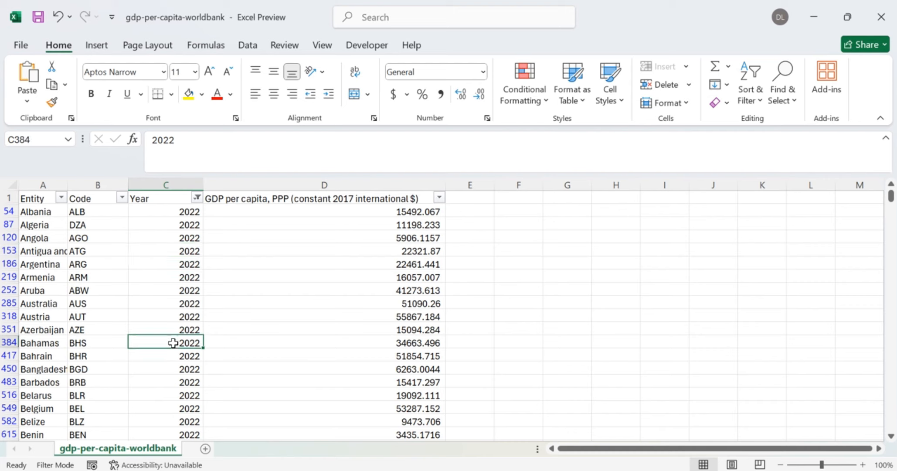
pyautogui.click(158, 185)
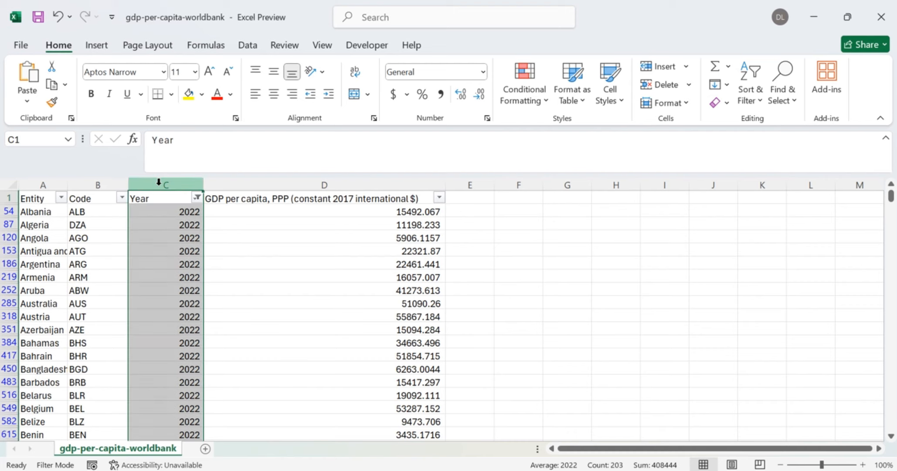
pyautogui.click(175, 330)
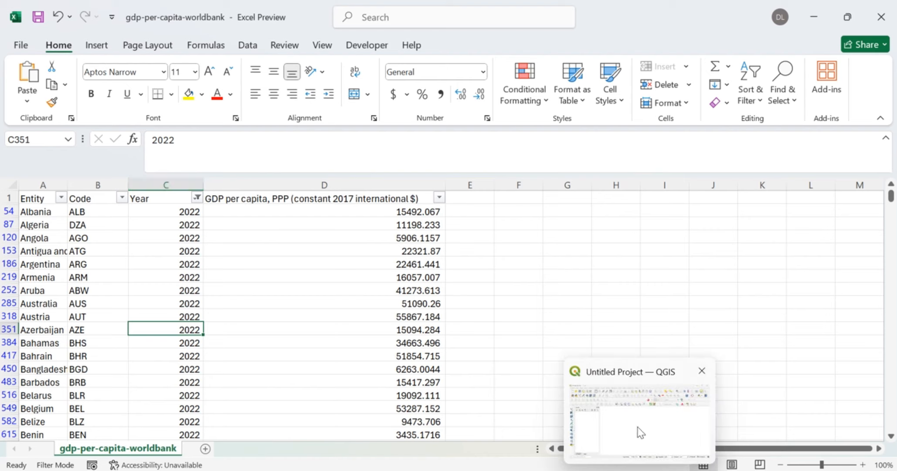
# Switch to QGIS and load its built-in World Map layer into the untitled project
pyautogui.click(641, 431)
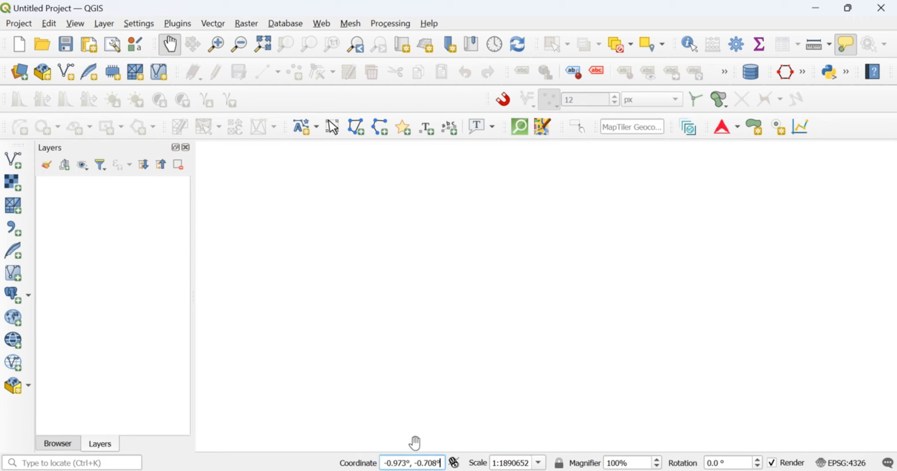
pyautogui.hotkey('ctrl', 'a')
pyautogui.write('eo')
pyautogui.press('Return')
pyautogui.moveTo(535, 267); pyautogui.dragTo(515, 272)
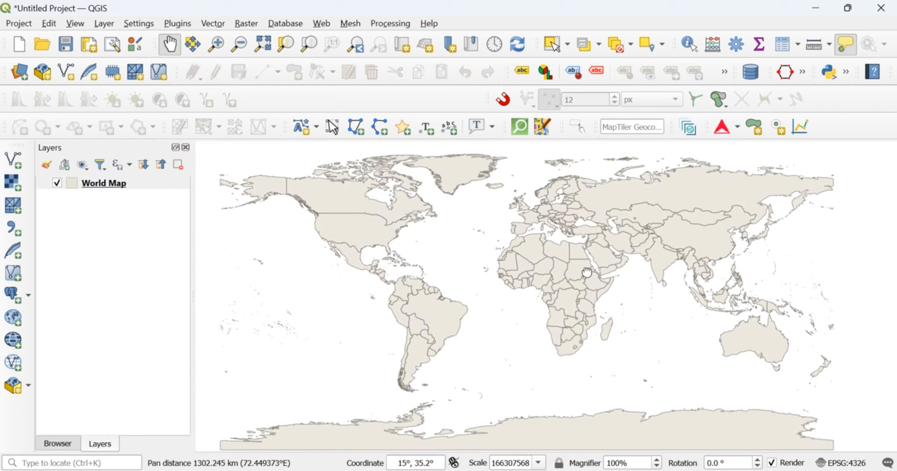
# Examine the World Map layer's attribute table for country names and code fields, then close the table
pyautogui.click(120, 183)
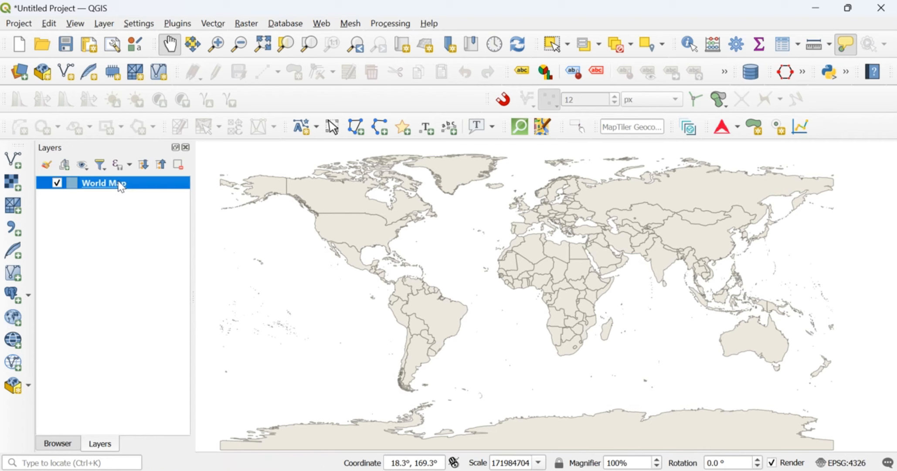
pyautogui.rightClick(119, 183)
pyautogui.click(176, 344)
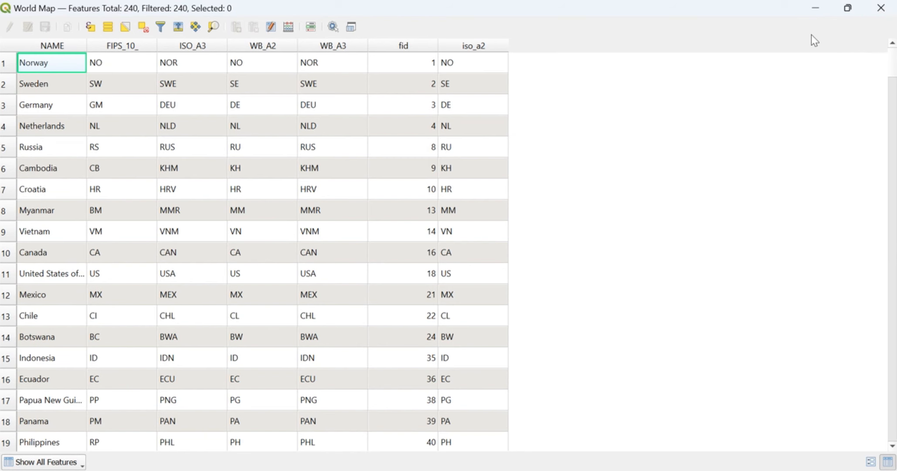
pyautogui.click(881, 7)
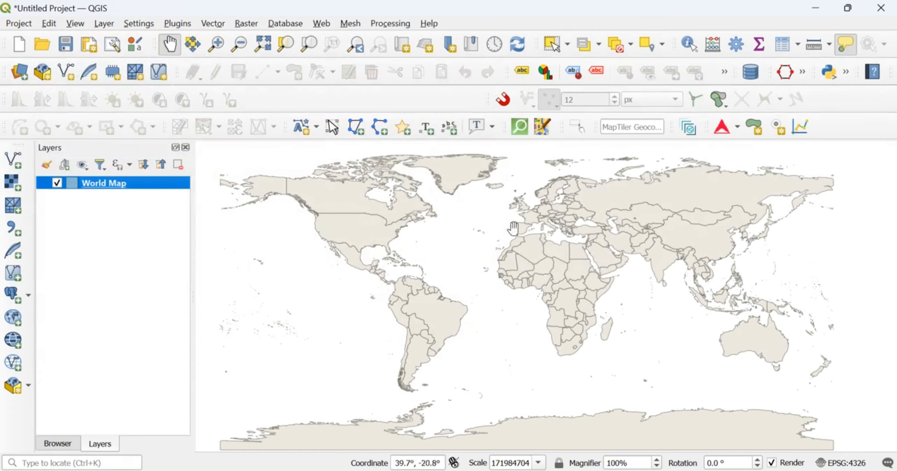
# Add Book2.csv from the Downloads folder as a delimited text layer with no geometry, keeping the detected field types
pyautogui.click(15, 229)
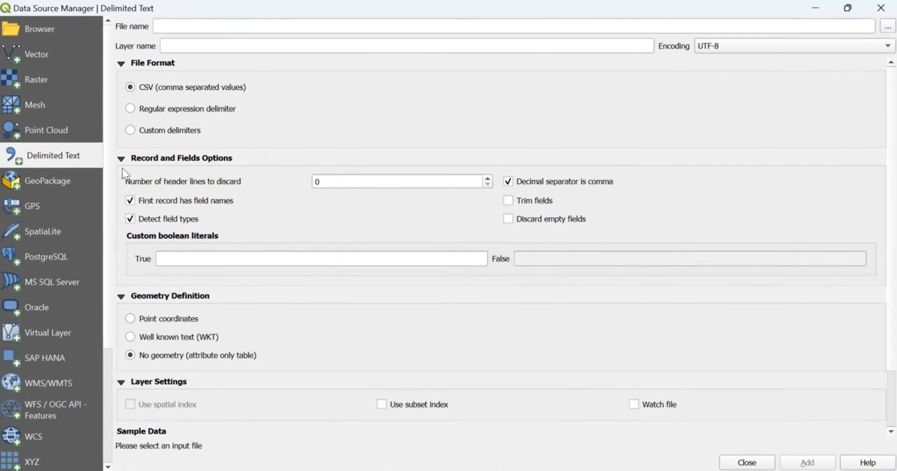
pyautogui.click(888, 27)
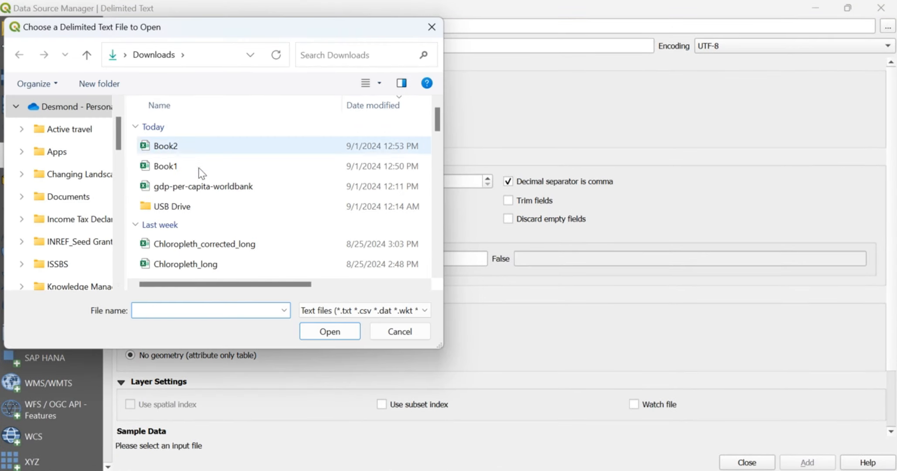
pyautogui.click(201, 147)
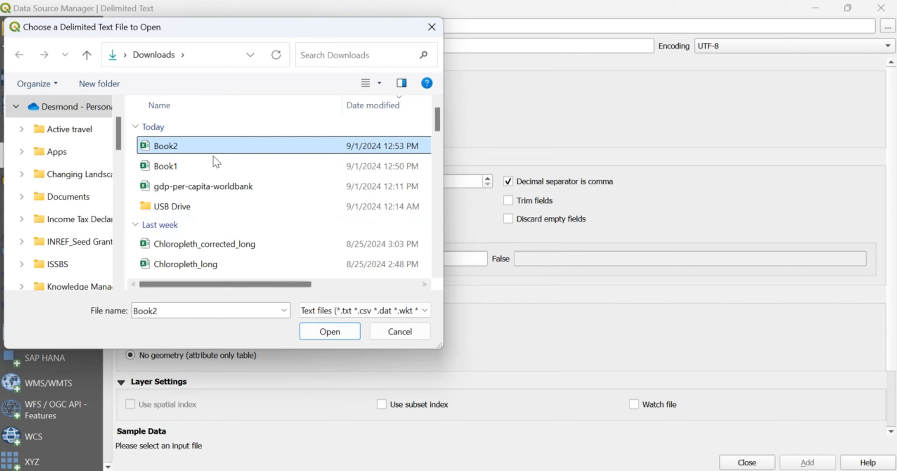
pyautogui.click(330, 332)
pyautogui.scroll(-3, 891, 234)
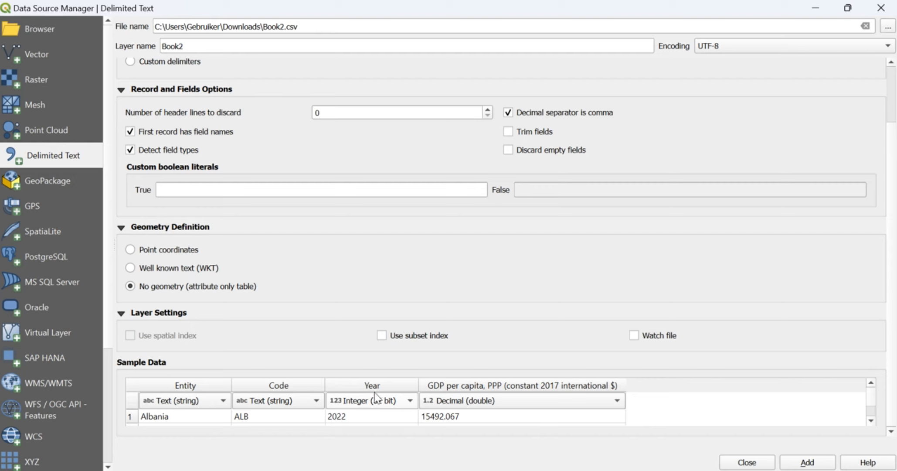
pyautogui.click(806, 463)
pyautogui.click(815, 7)
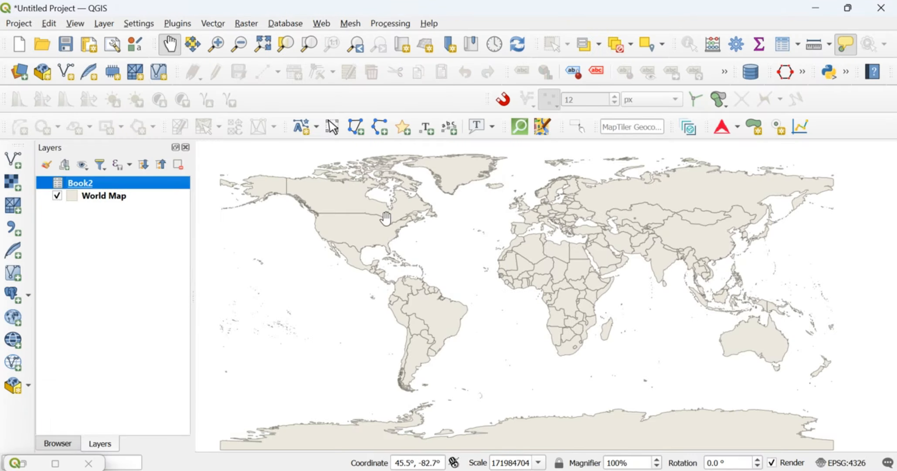
# Look through the Book2 layer's attribute table, checking the entity, code, year and GDP per capita fields
pyautogui.rightClick(95, 183)
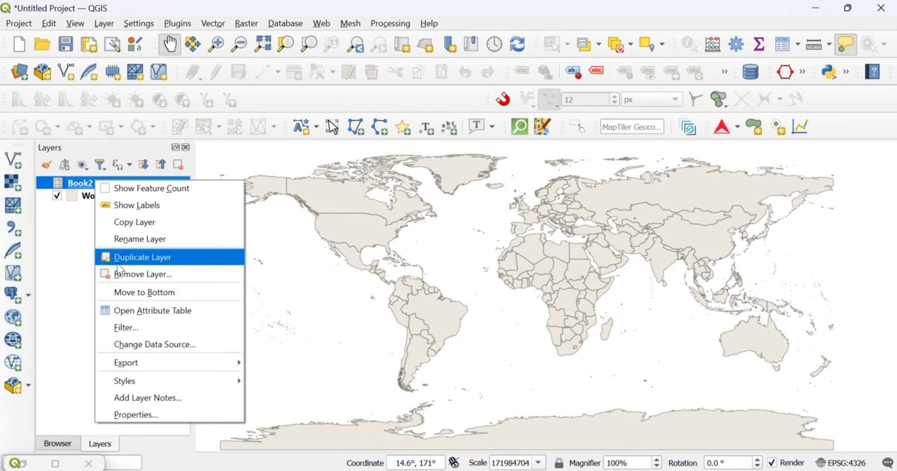
pyautogui.click(153, 310)
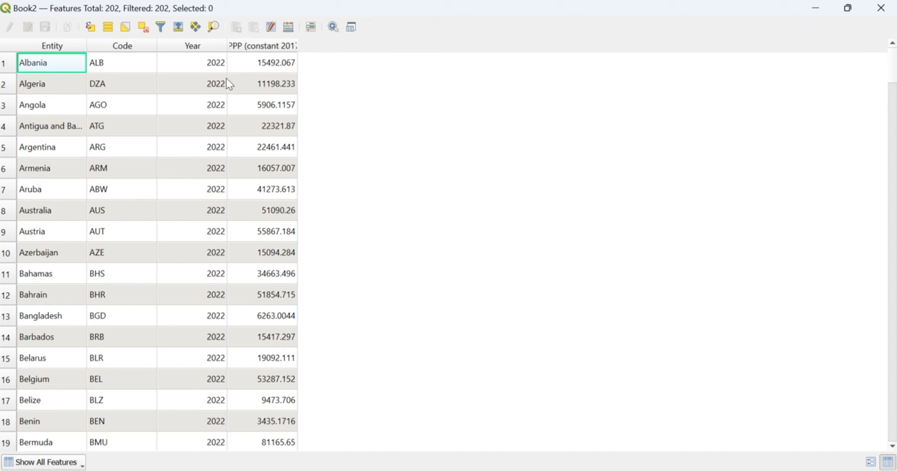
pyautogui.scroll(-5, 253, 218)
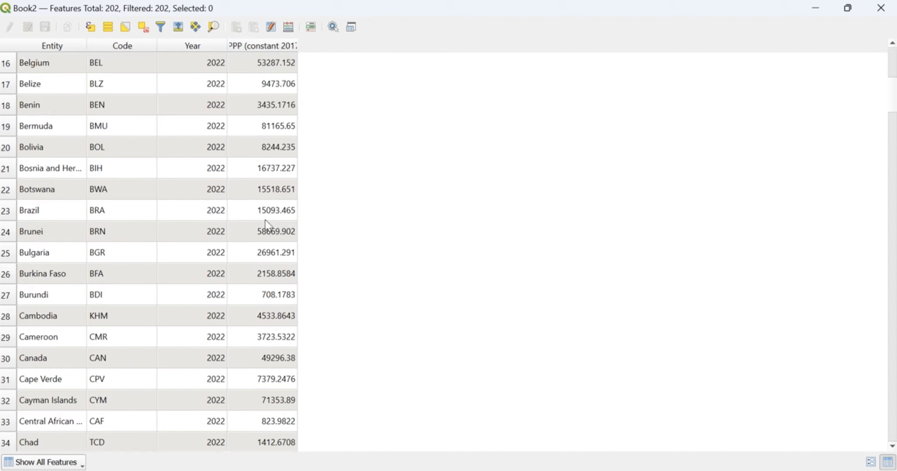
pyautogui.scroll(5, 265, 224)
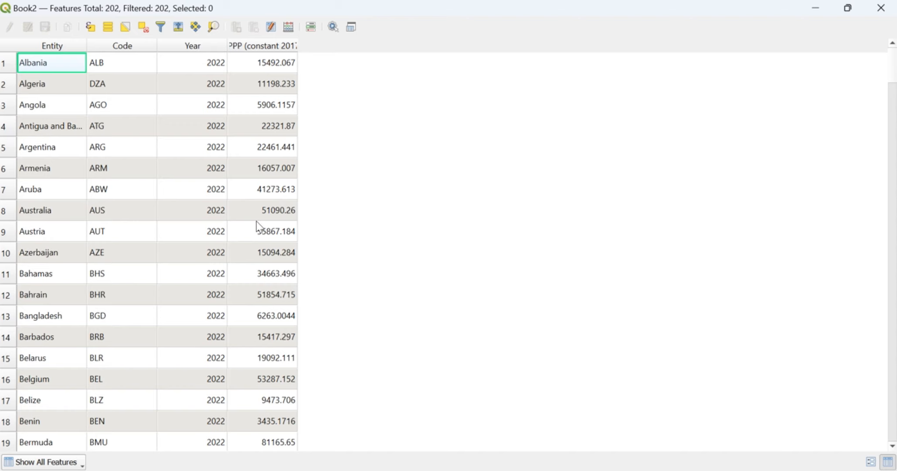
pyautogui.scroll(-5, 257, 220)
pyautogui.scroll(3, 260, 230)
pyautogui.click(817, 8)
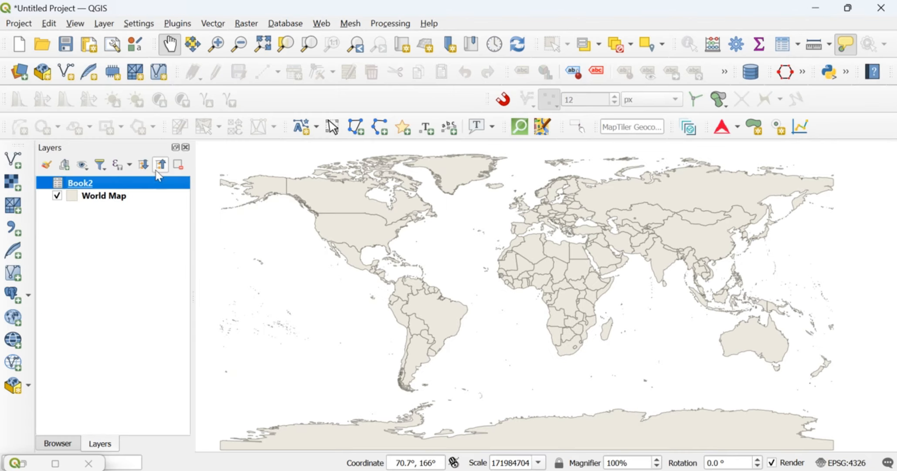
# Compare the country code fields in the World Map and Book2 attribute tables to find matching three-letter codes
pyautogui.click(121, 196)
pyautogui.rightClick(119, 196)
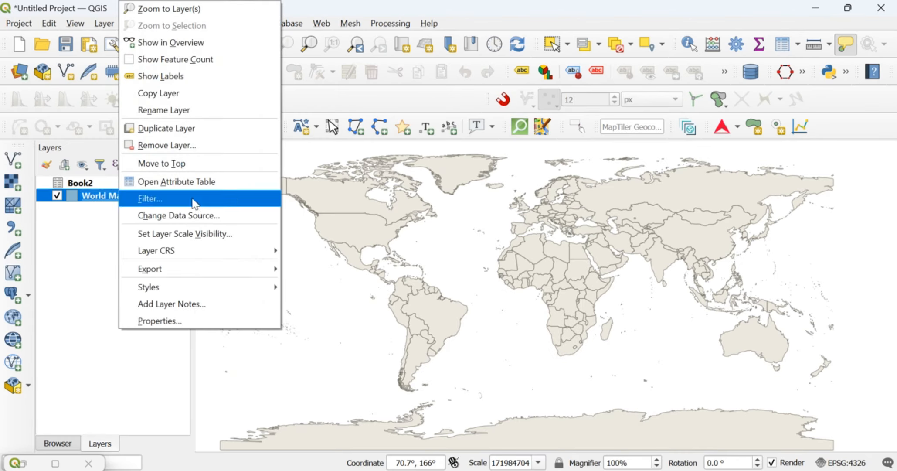
pyautogui.click(192, 182)
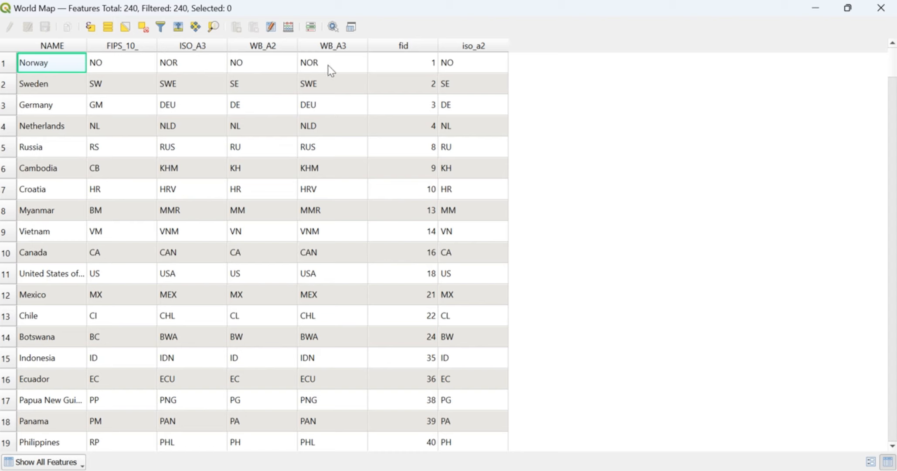
pyautogui.moveTo(623, 469)
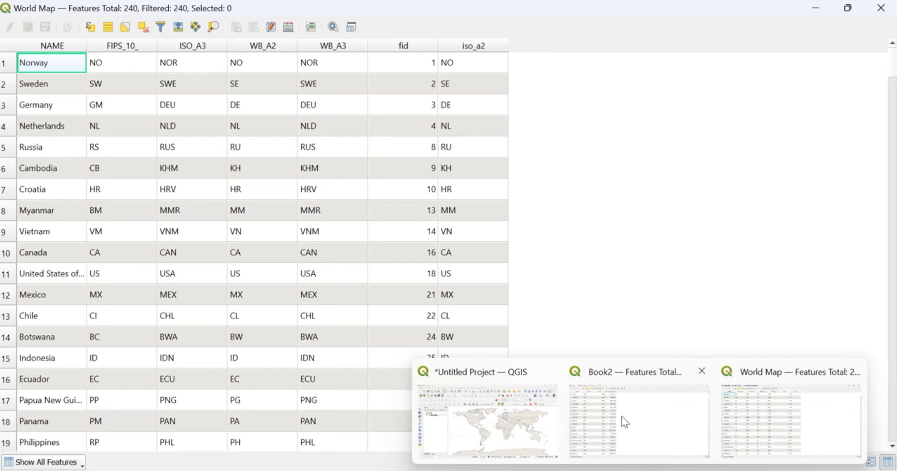
pyautogui.click(626, 422)
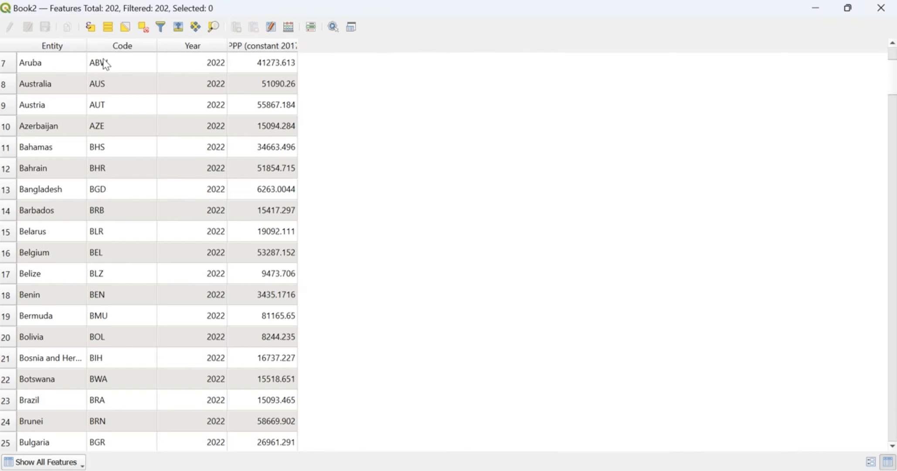
pyautogui.click(813, 9)
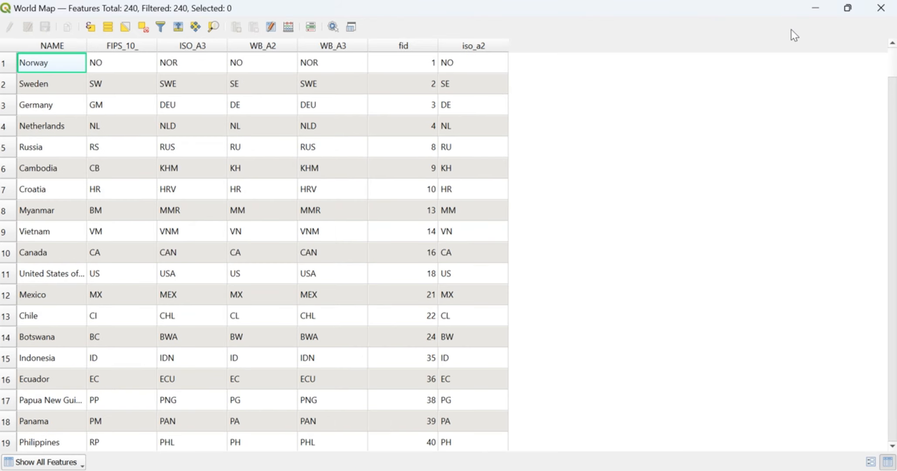
pyautogui.click(815, 9)
# Open the Processing Toolbox and locate Join attributes by field value among the recently used algorithms
pyautogui.moveTo(759, 250); pyautogui.dragTo(717, 269)
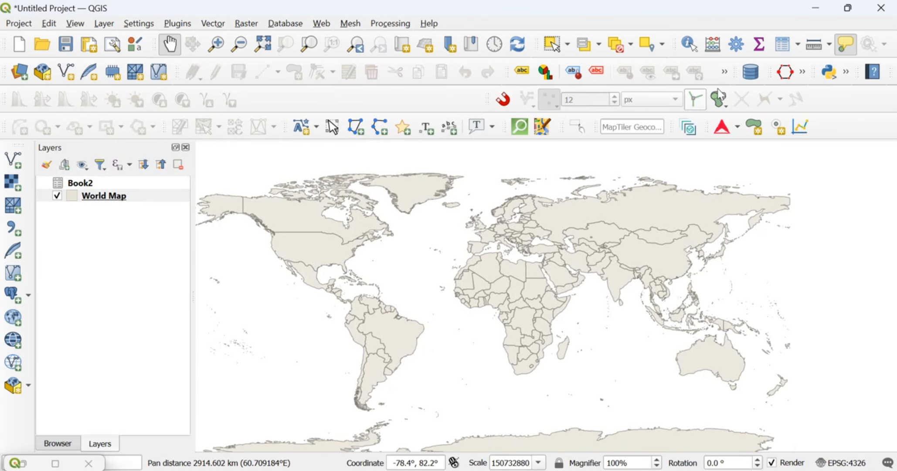
pyautogui.click(736, 44)
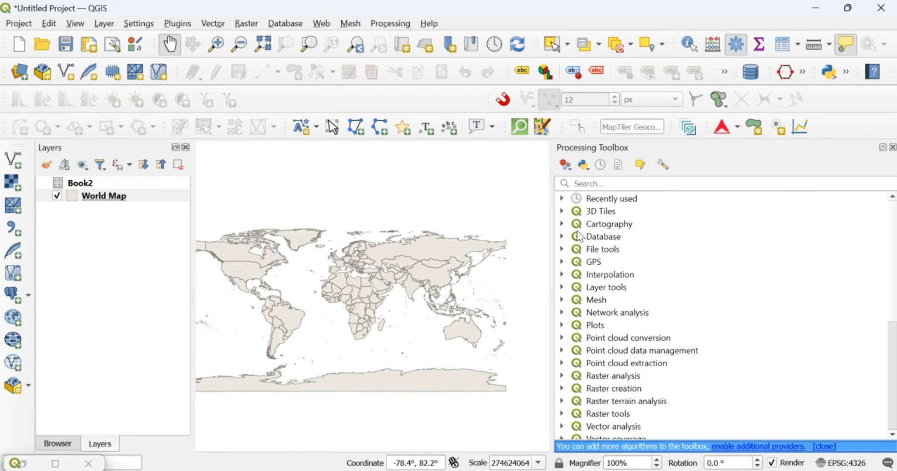
pyautogui.click(563, 199)
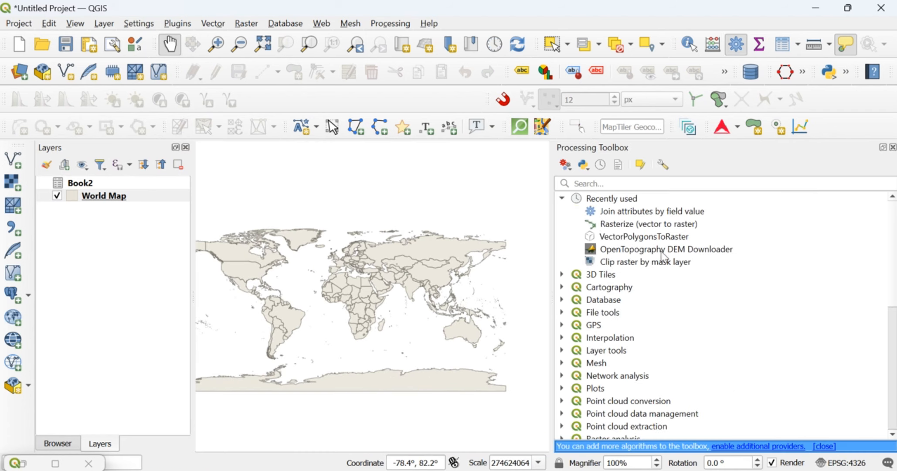
pyautogui.click(658, 212)
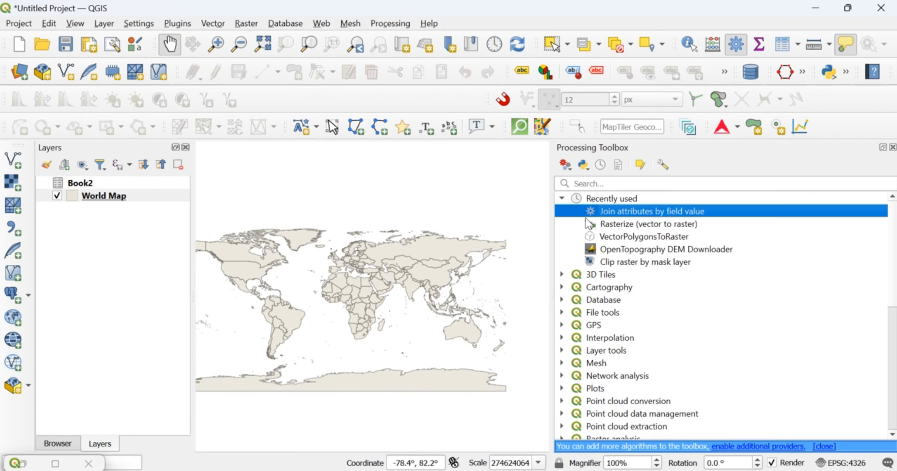
pyautogui.doubleClick(675, 212)
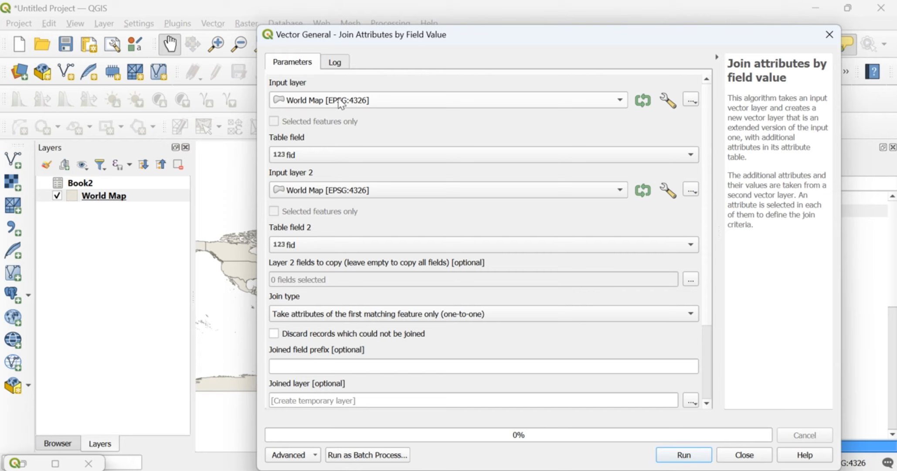
pyautogui.click(313, 160)
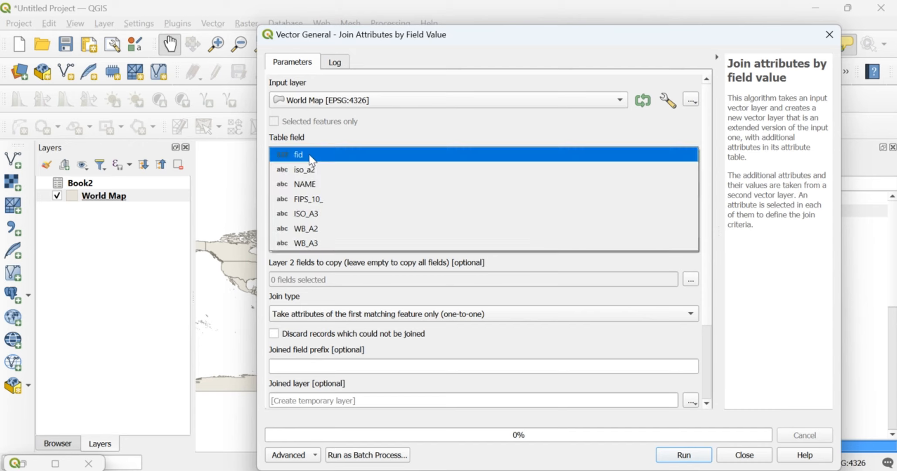
pyautogui.click(327, 214)
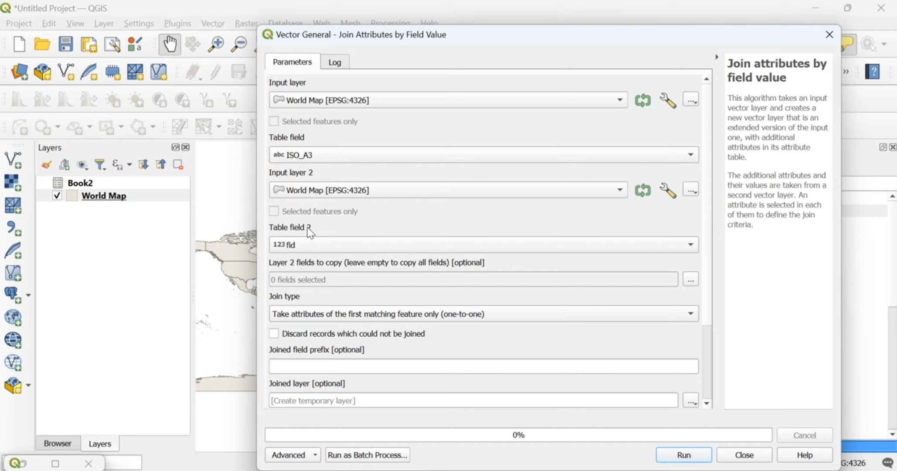
pyautogui.click(307, 243)
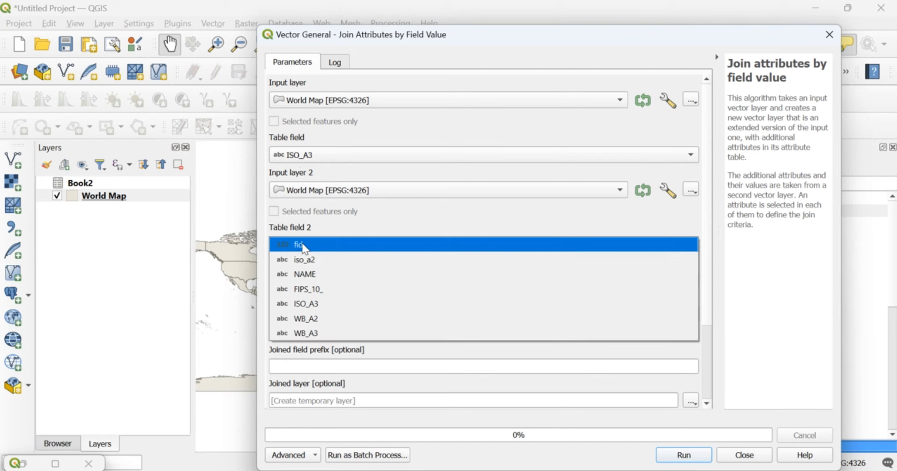
pyautogui.click(313, 195)
pyautogui.click(315, 166)
pyautogui.click(311, 194)
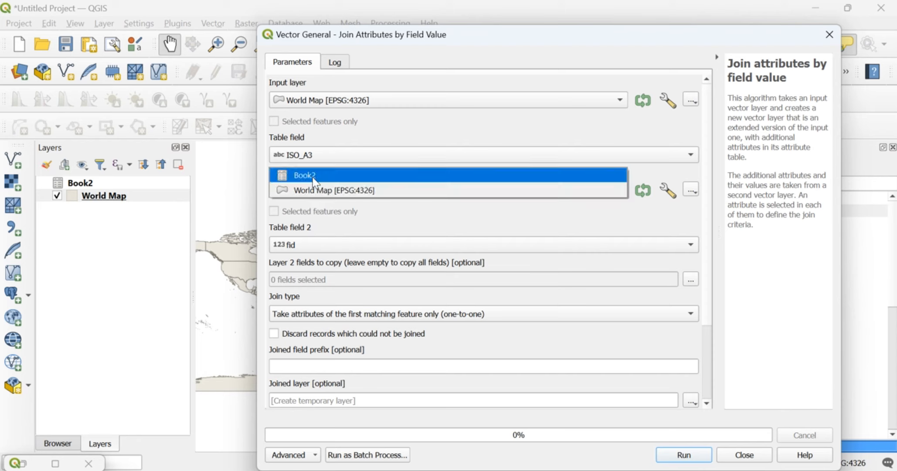
pyautogui.click(313, 177)
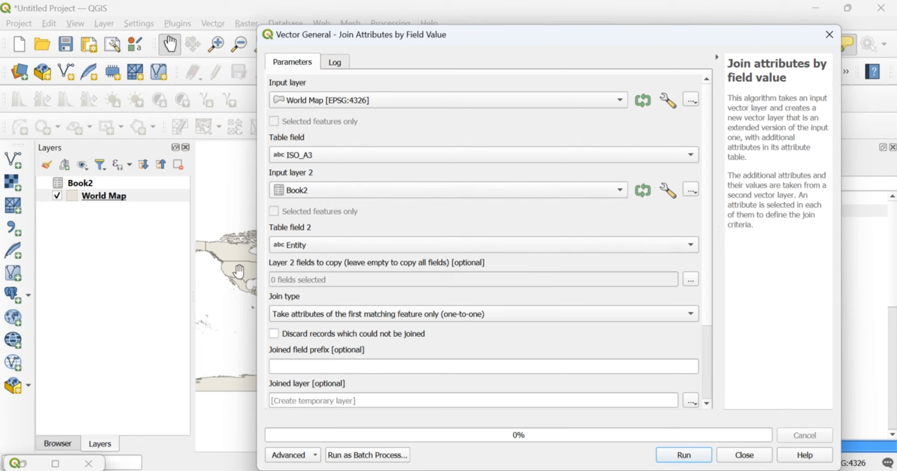
pyautogui.click(293, 248)
pyautogui.click(315, 264)
pyautogui.moveTo(623, 469)
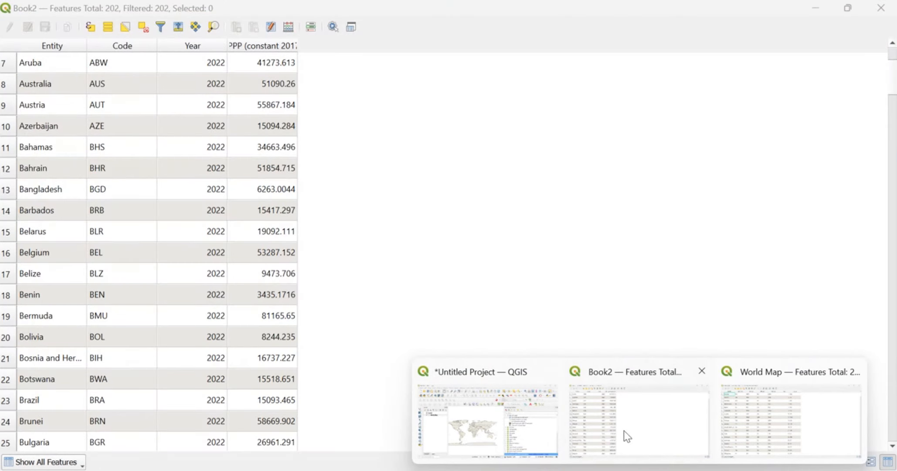
pyautogui.click(634, 423)
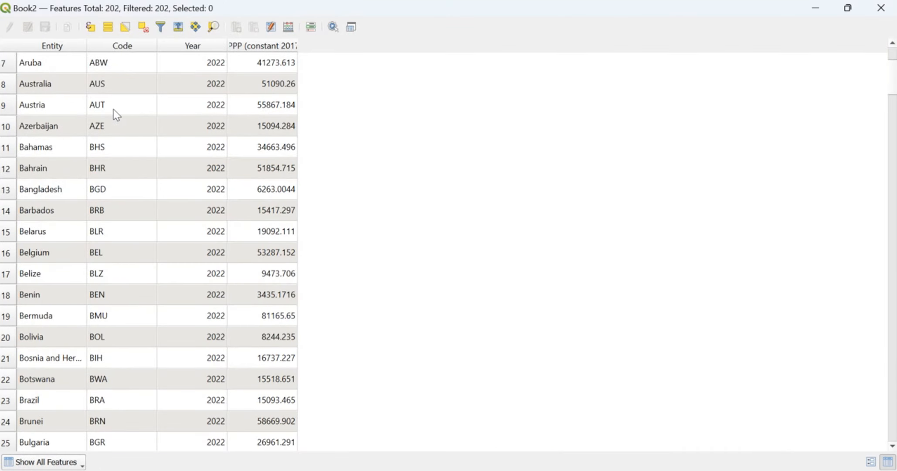
pyautogui.click(815, 9)
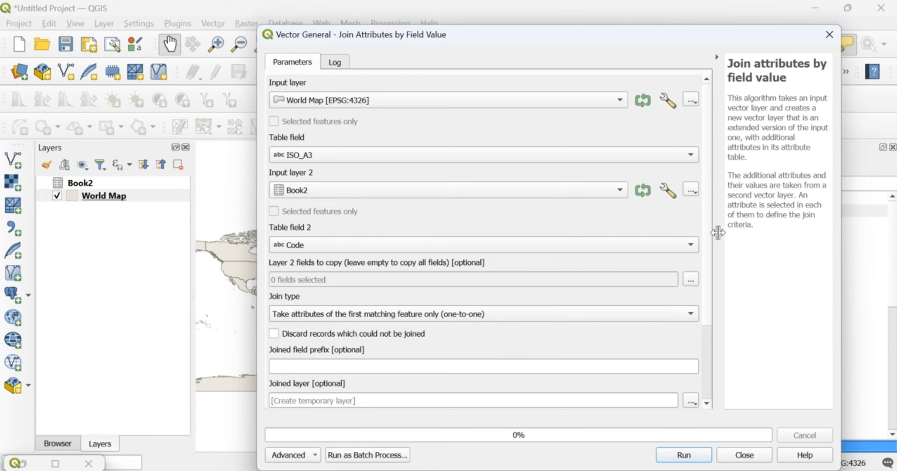
pyautogui.scroll(-5, 710, 253)
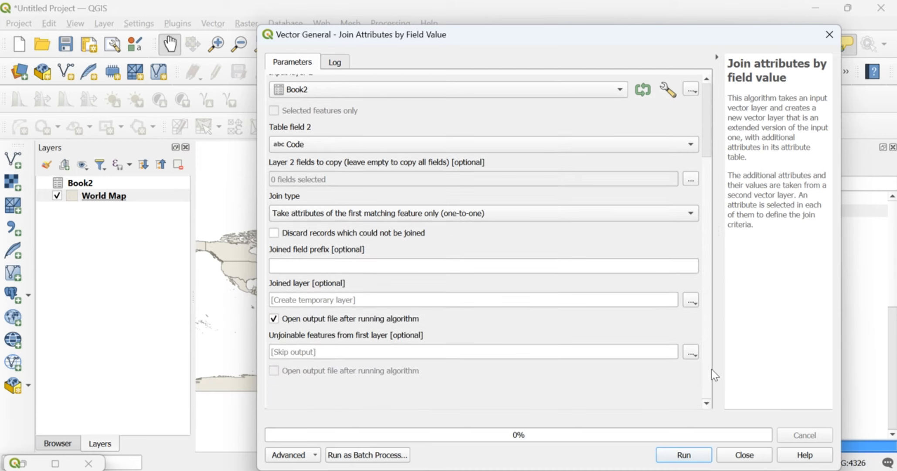
pyautogui.scroll(5, 715, 244)
pyautogui.scroll(-5, 708, 389)
pyautogui.click(691, 178)
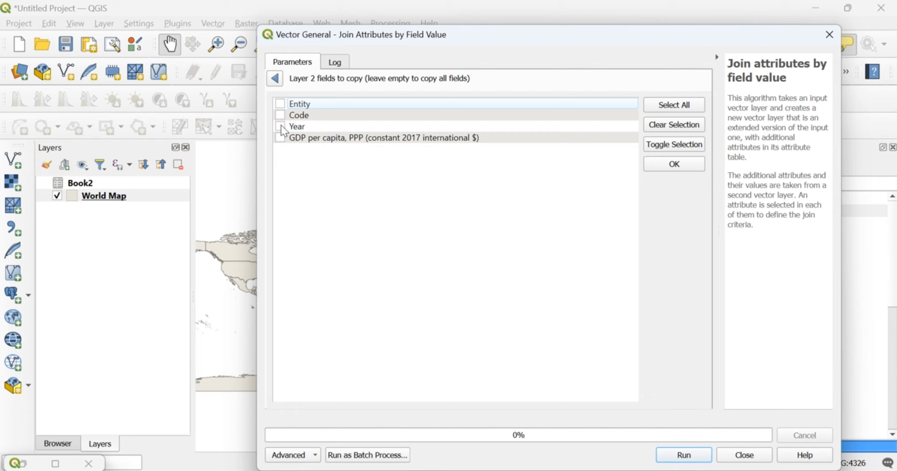
pyautogui.click(830, 35)
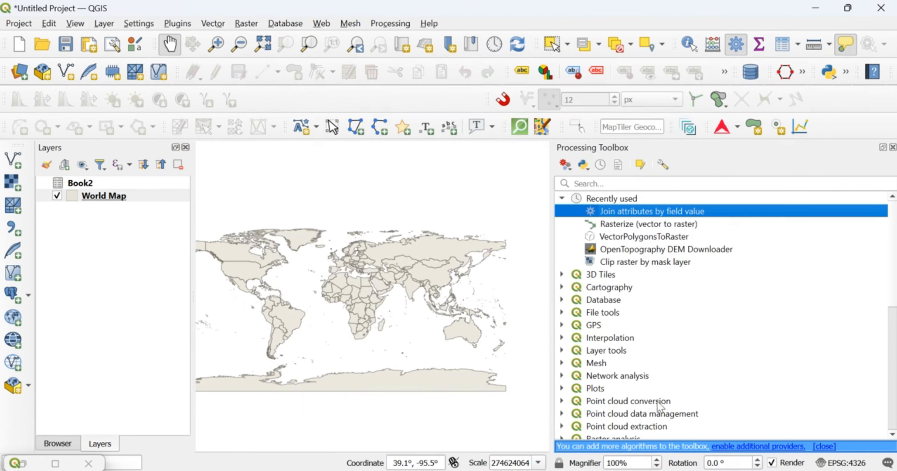
# Join Book2 to World Map with Join attributes by field value, matching ISO_A3 to Code and outputting a temporary layer
pyautogui.doubleClick(688, 212)
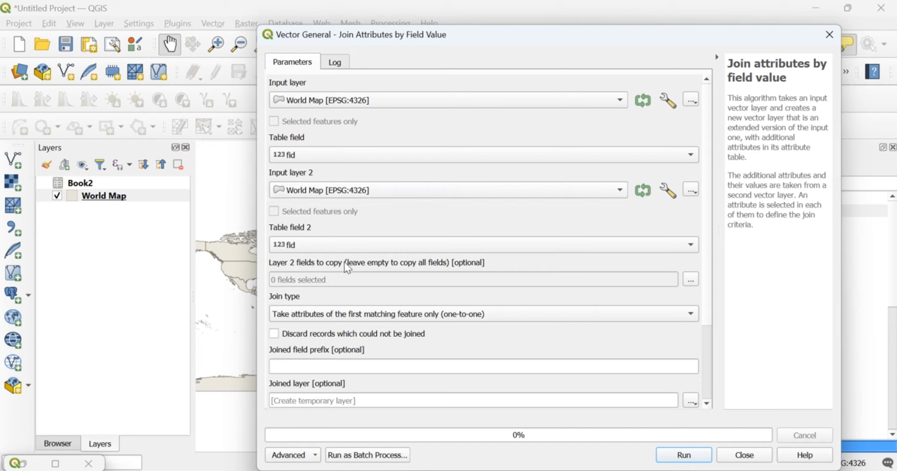
pyautogui.click(355, 244)
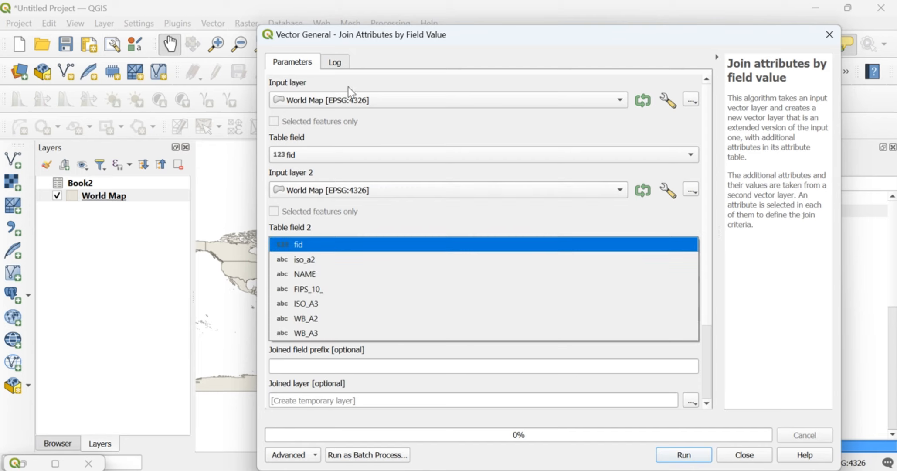
pyautogui.click(331, 156)
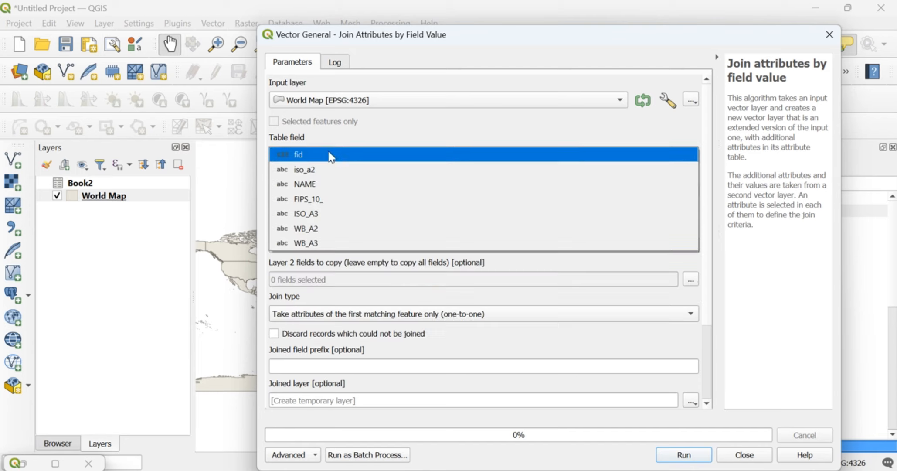
pyautogui.click(332, 213)
pyautogui.click(328, 243)
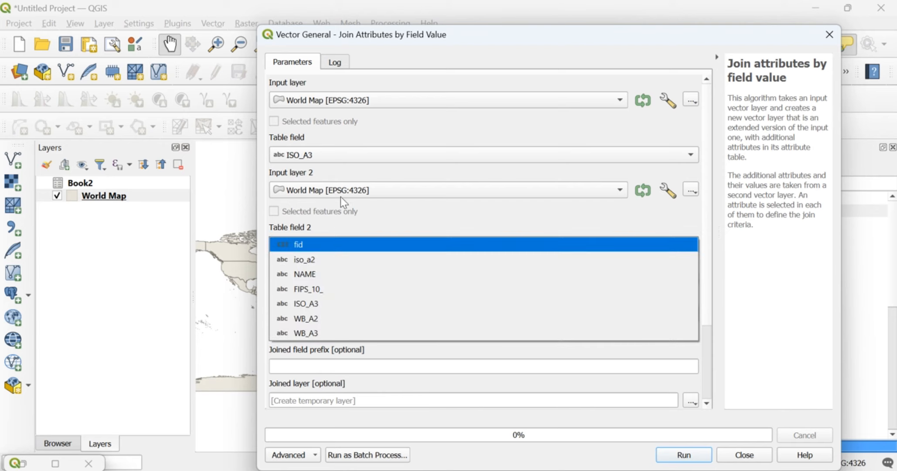
pyautogui.click(337, 188)
pyautogui.click(332, 185)
pyautogui.click(331, 173)
pyautogui.click(322, 244)
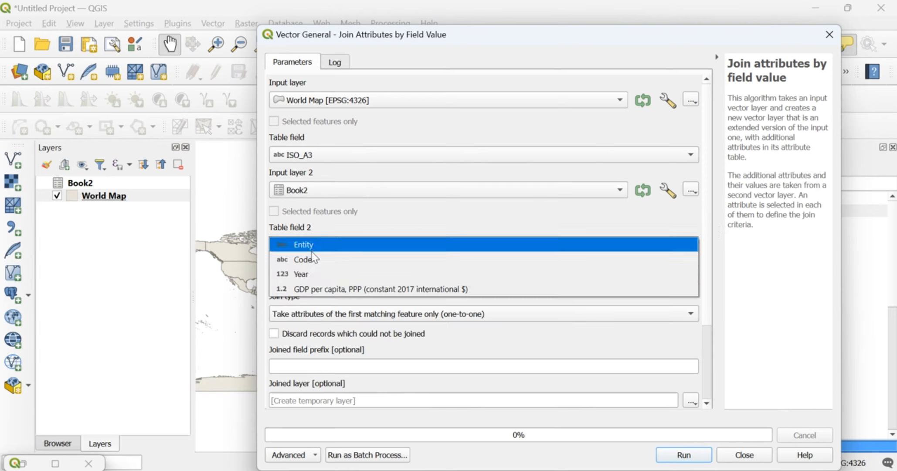
pyautogui.click(319, 261)
pyautogui.click(684, 455)
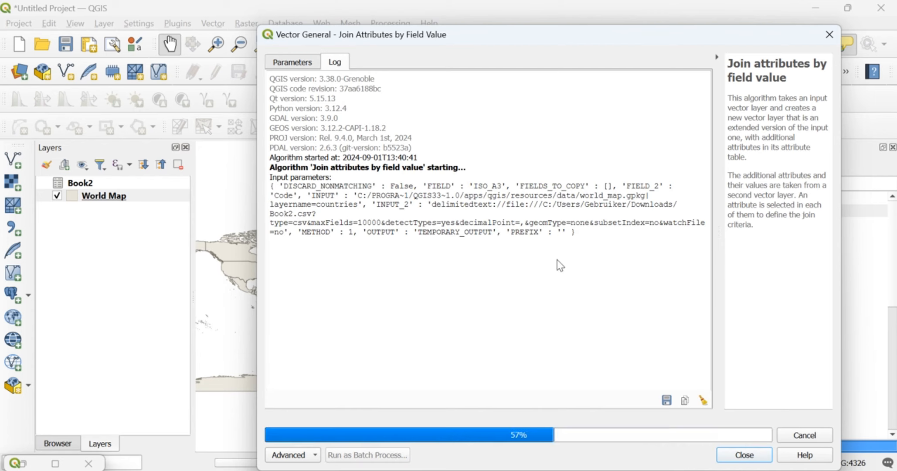
pyautogui.click(830, 34)
# Review the joined layer's attribute table for the added entity, code, year and GDP per capita fields
pyautogui.rightClick(113, 198)
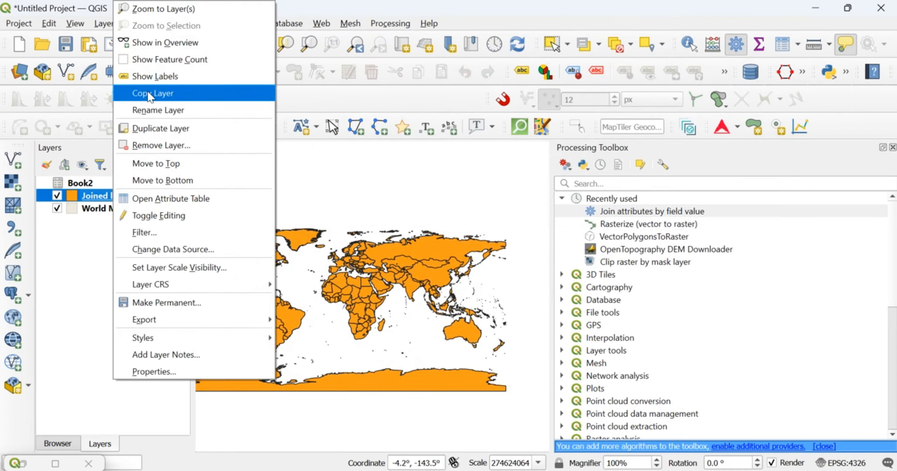
pyautogui.click(168, 199)
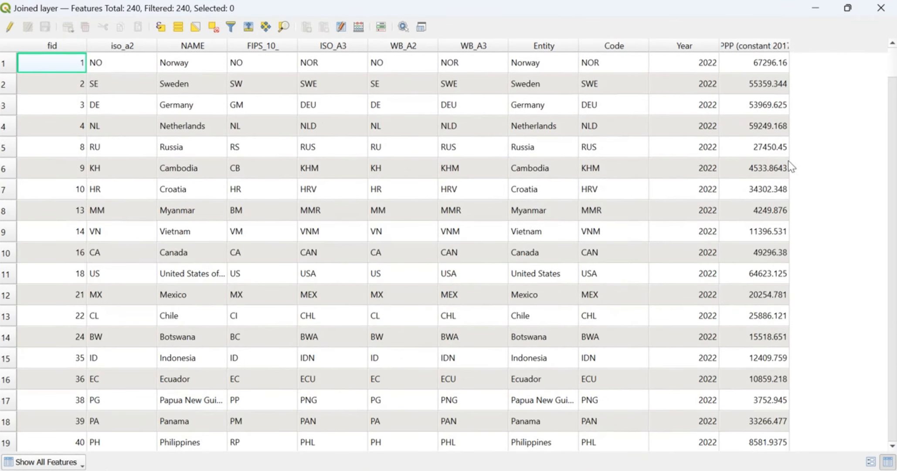
pyautogui.moveTo(893, 70)
pyautogui.mouseDown()
pyautogui.moveTo(893, 435)
pyautogui.moveTo(893, 67)
pyautogui.mouseUp()
pyautogui.scroll(-2, 890, 109)
pyautogui.scroll(2, 889, 61)
pyautogui.click(816, 8)
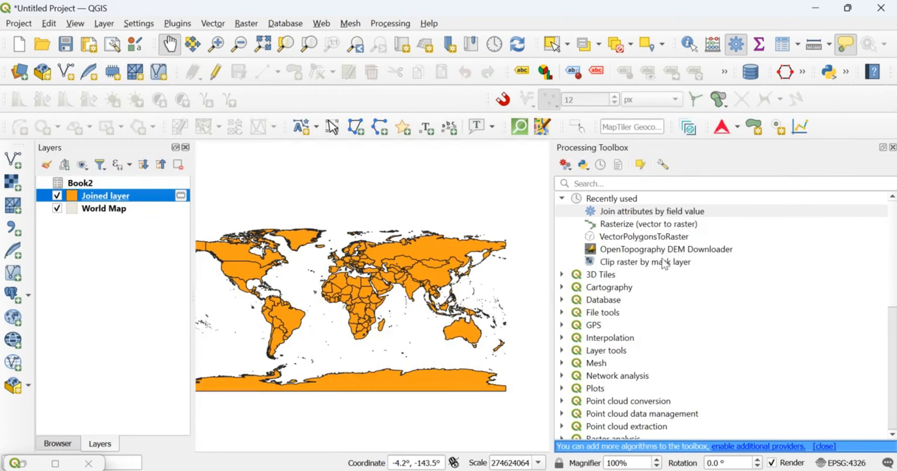
# Style the joined layer as Graduated, using "GDP per capita, PPP (constant 2017 international $)" as the value
pyautogui.click(893, 147)
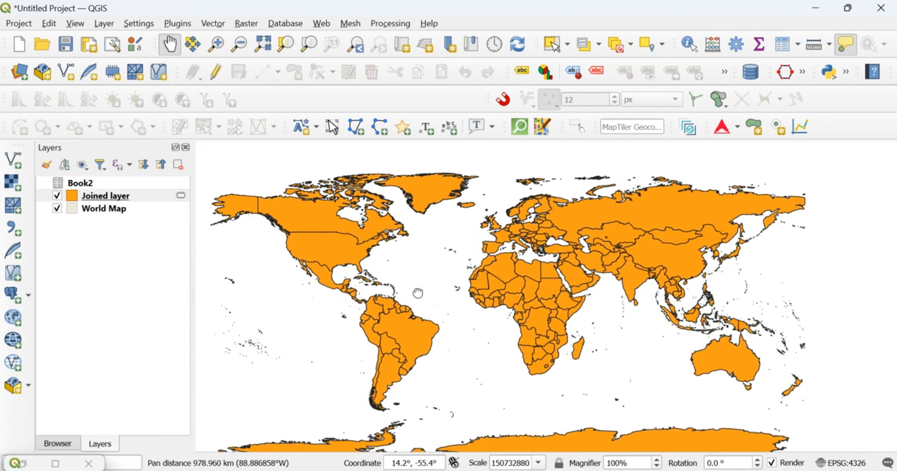
pyautogui.click(44, 167)
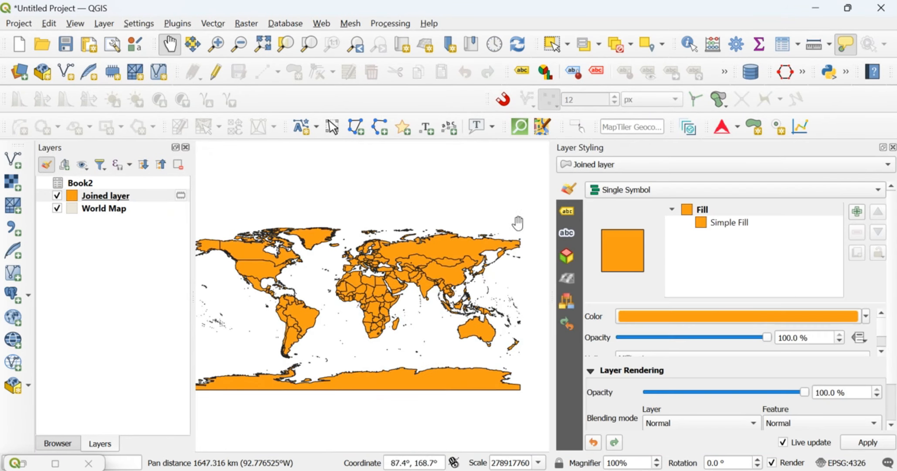
pyautogui.click(648, 189)
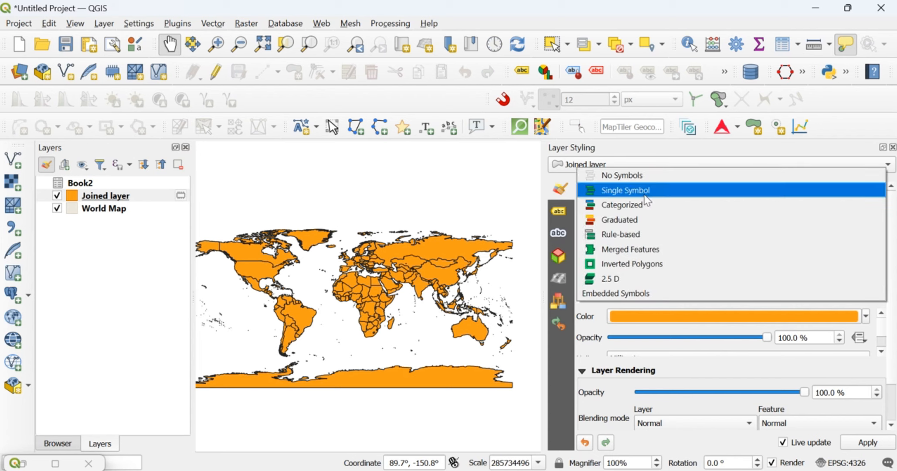
pyautogui.click(639, 221)
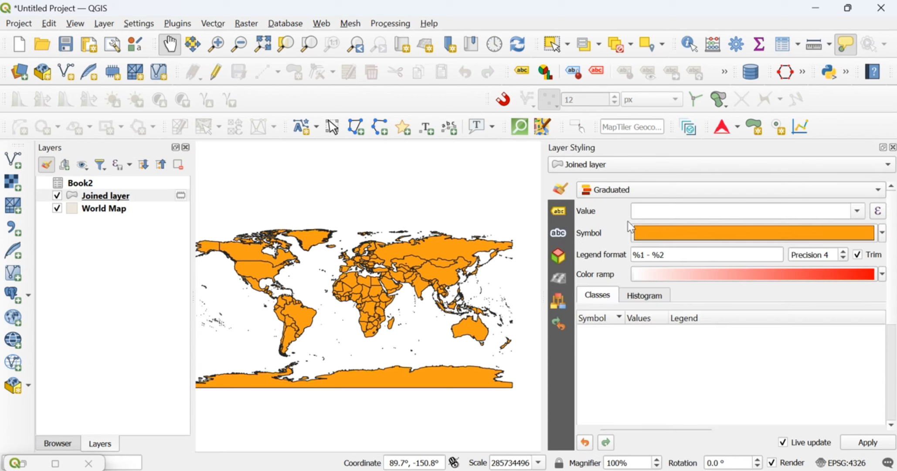
pyautogui.click(860, 212)
pyautogui.click(693, 258)
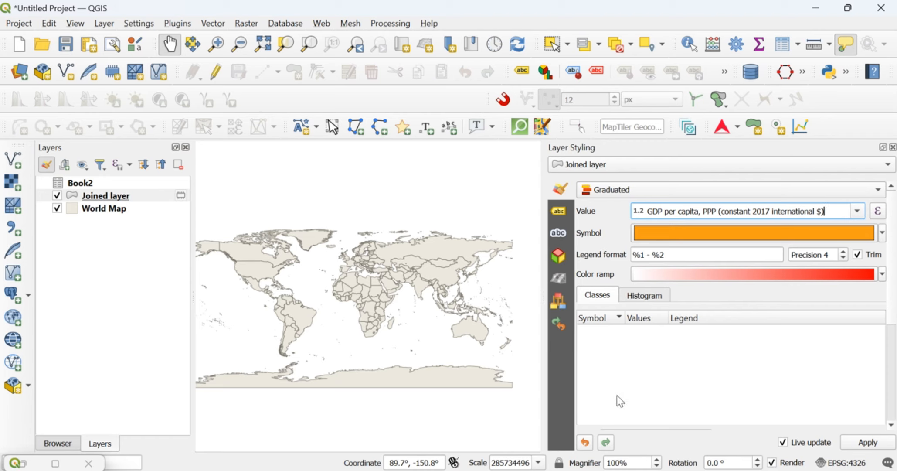
# Classify the joined layer into 5 Equal Count (Quantile) classes and apply the Blues color ramp
pyautogui.scroll(-2, 818, 369)
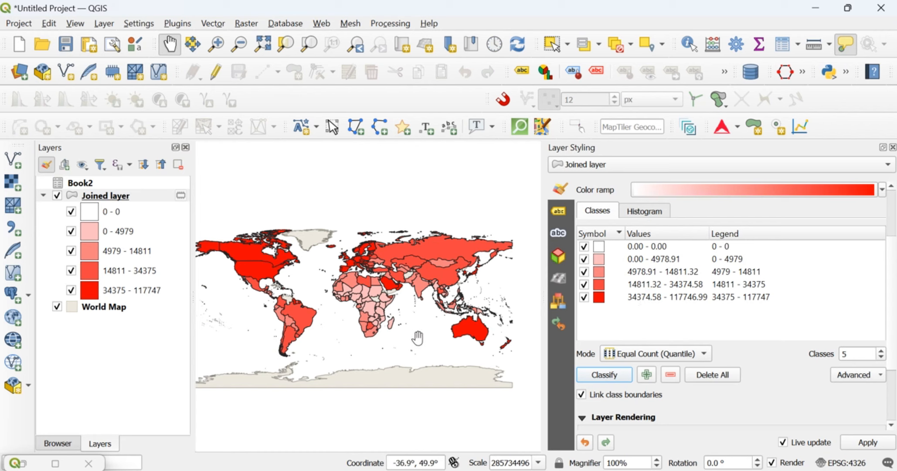
pyautogui.click(883, 192)
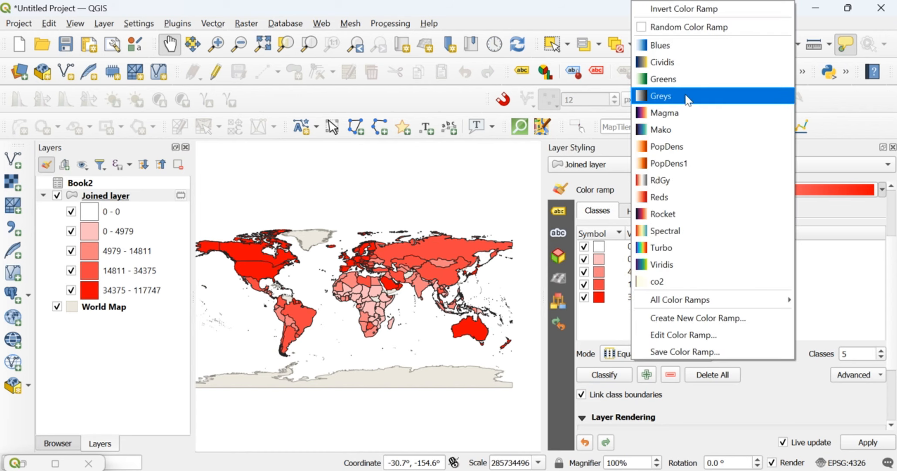
pyautogui.click(687, 47)
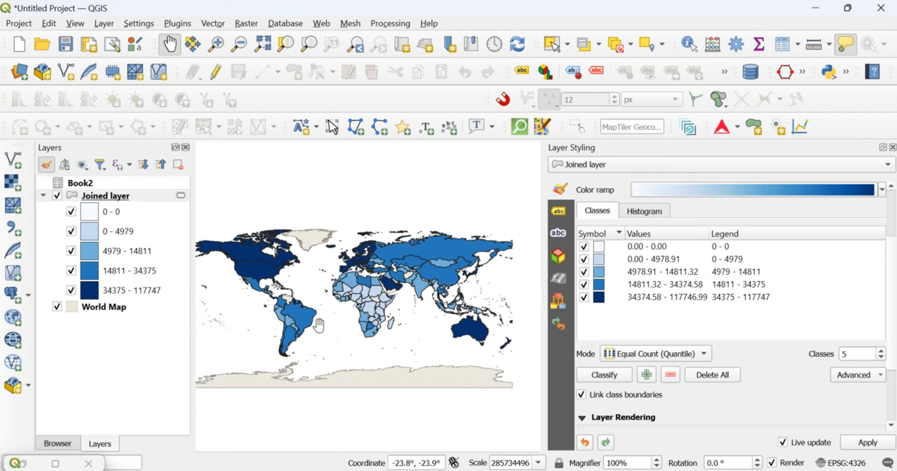
# Hide the World Map layer so that only the joined layer's classified countries are displayed
pyautogui.moveTo(273, 318); pyautogui.dragTo(302, 299)
pyautogui.scroll(1, 303, 300)
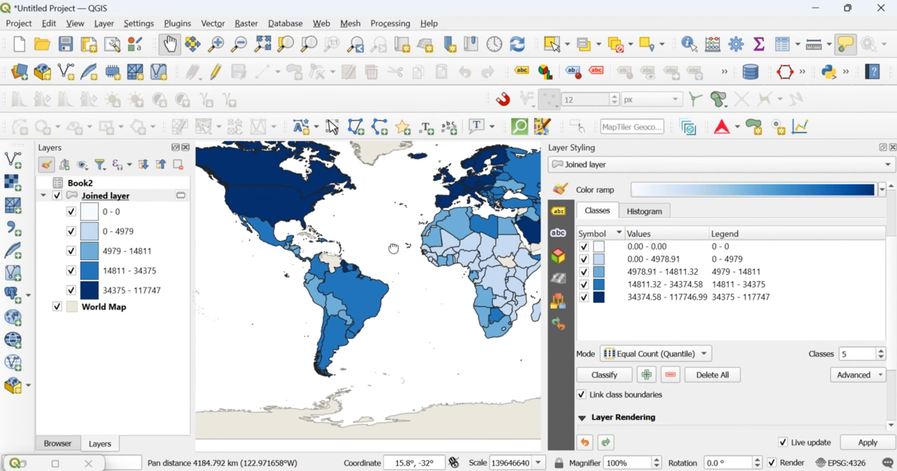
pyautogui.moveTo(392, 245); pyautogui.dragTo(370, 342)
pyautogui.scroll(1, 349, 237)
pyautogui.scroll(-1, 340, 293)
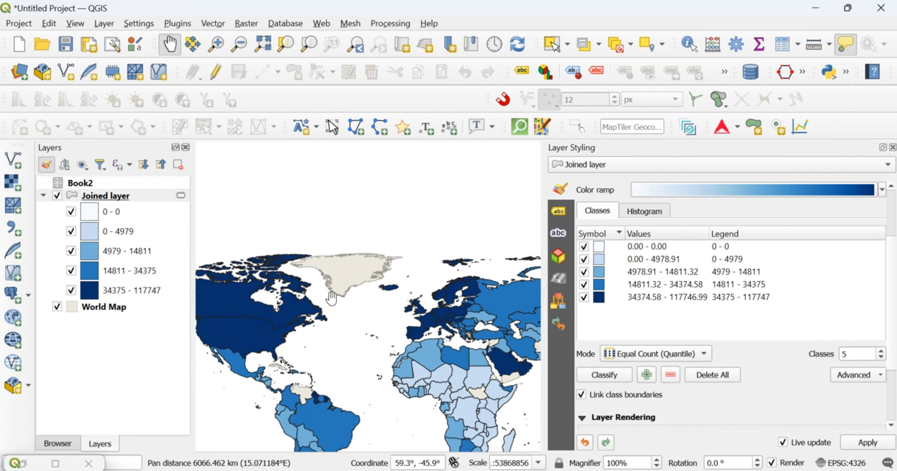
pyautogui.click(57, 307)
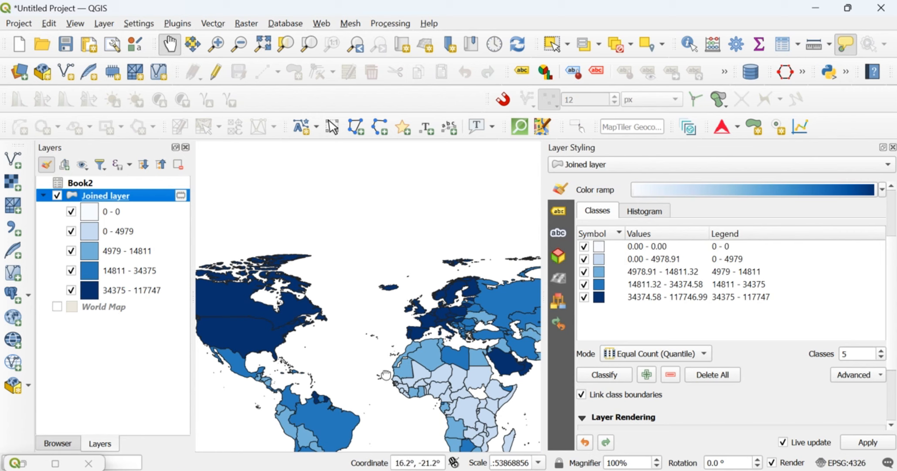
# Examine the five-class GDP shading across the Americas, Africa, Europe and Asia, giving the map canvas more room beside the layer list
pyautogui.moveTo(320, 380); pyautogui.dragTo(326, 314)
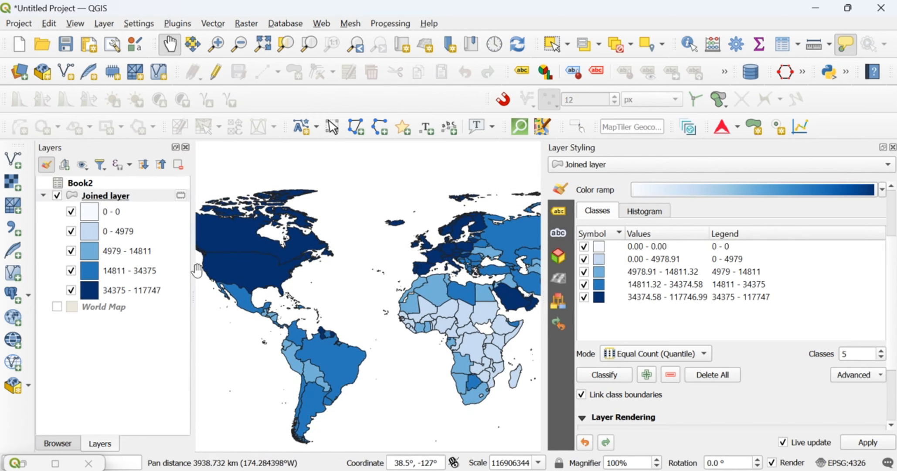
pyautogui.moveTo(193, 271); pyautogui.dragTo(125, 275)
pyautogui.moveTo(323, 297); pyautogui.dragTo(343, 296)
pyautogui.scroll(-1, 365, 293)
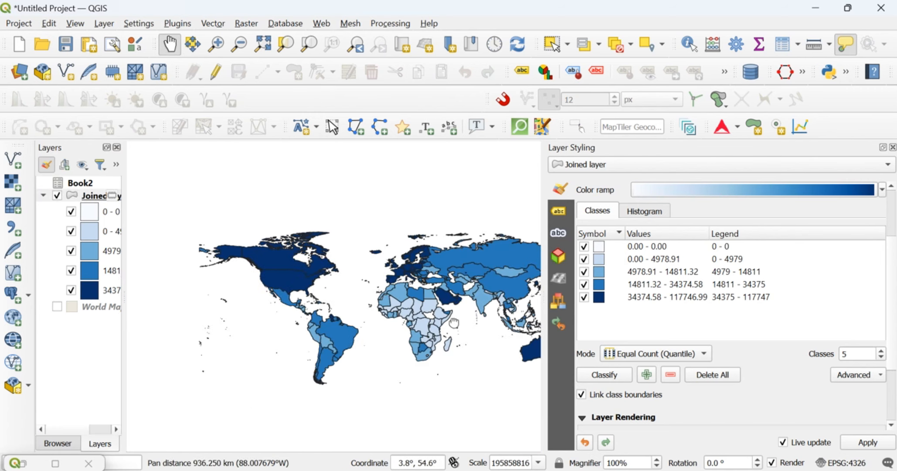
pyautogui.moveTo(454, 323); pyautogui.dragTo(386, 325)
pyautogui.scroll(-1, 339, 295)
pyautogui.scroll(1, 339, 295)
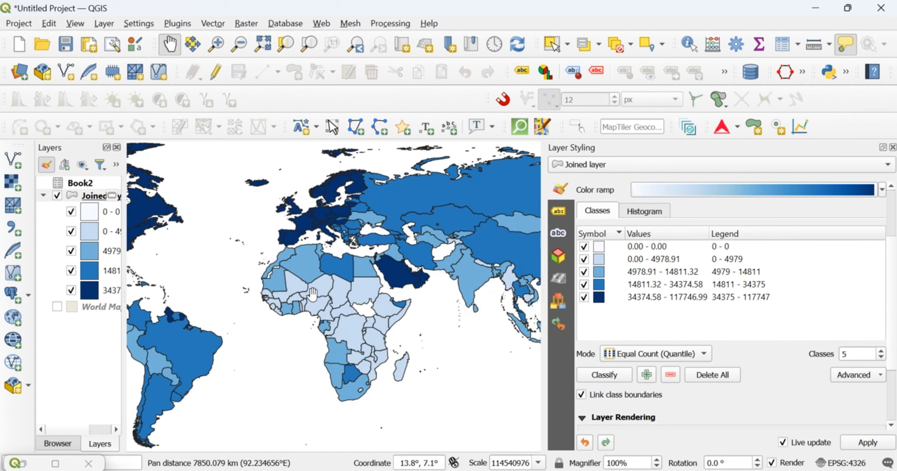
pyautogui.moveTo(270, 298); pyautogui.dragTo(350, 306)
pyautogui.moveTo(404, 290); pyautogui.dragTo(377, 273)
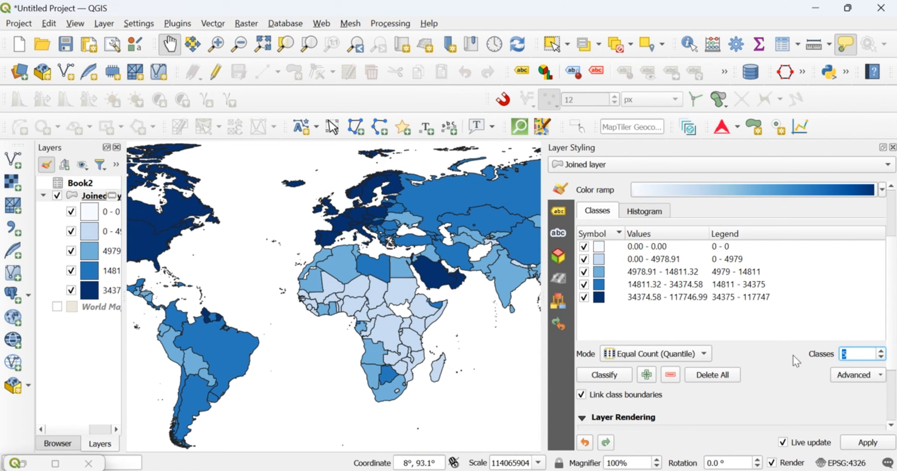
# Set the number of graduated classes to 8 and review the reclassified world map in an enlarged canvas
pyautogui.write('8')
pyautogui.moveTo(257, 336); pyautogui.dragTo(360, 313)
pyautogui.scroll(-1, 349, 330)
pyautogui.scroll(1, 359, 313)
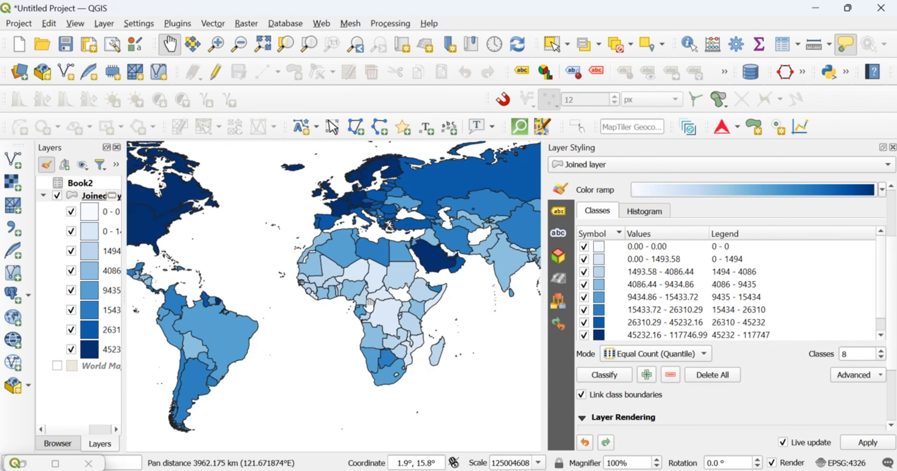
pyautogui.moveTo(312, 274); pyautogui.dragTo(352, 298)
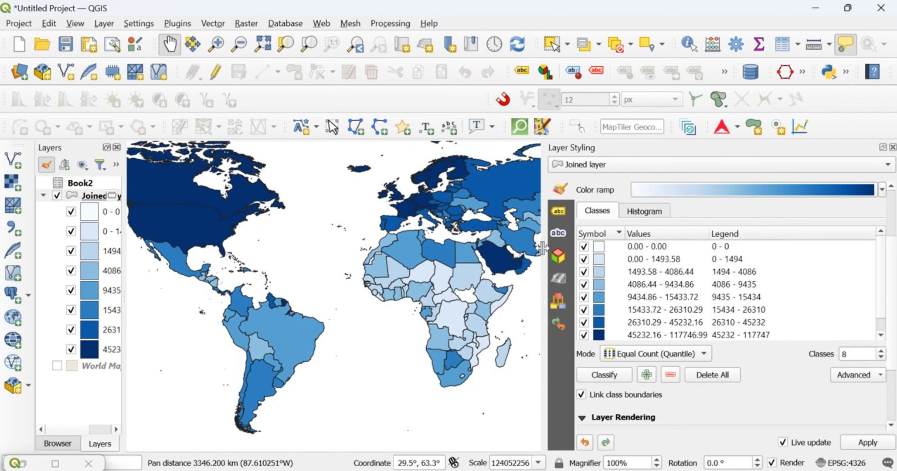
pyautogui.moveTo(543, 247); pyautogui.dragTo(702, 247)
pyautogui.moveTo(456, 292); pyautogui.dragTo(442, 301)
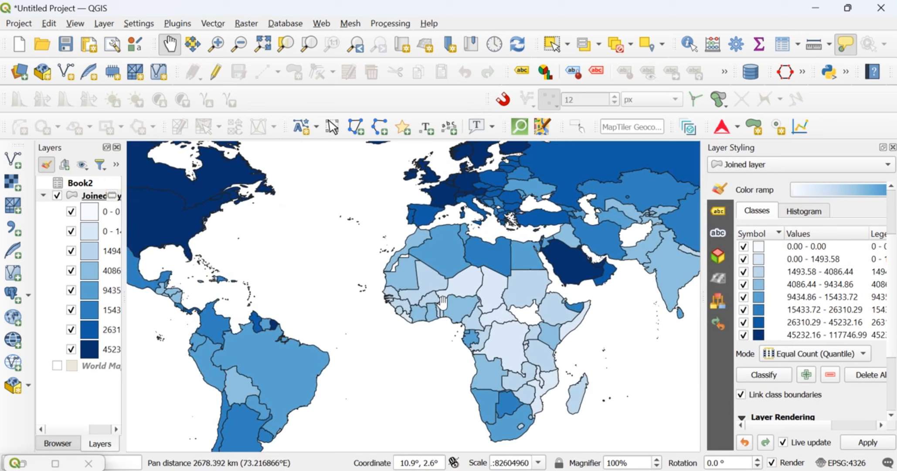
pyautogui.scroll(-1, 443, 301)
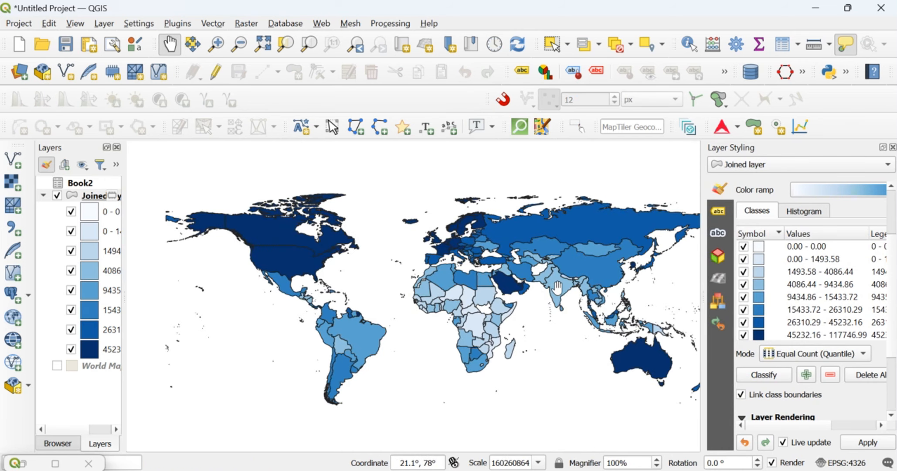
pyautogui.moveTo(558, 286); pyautogui.dragTo(522, 288)
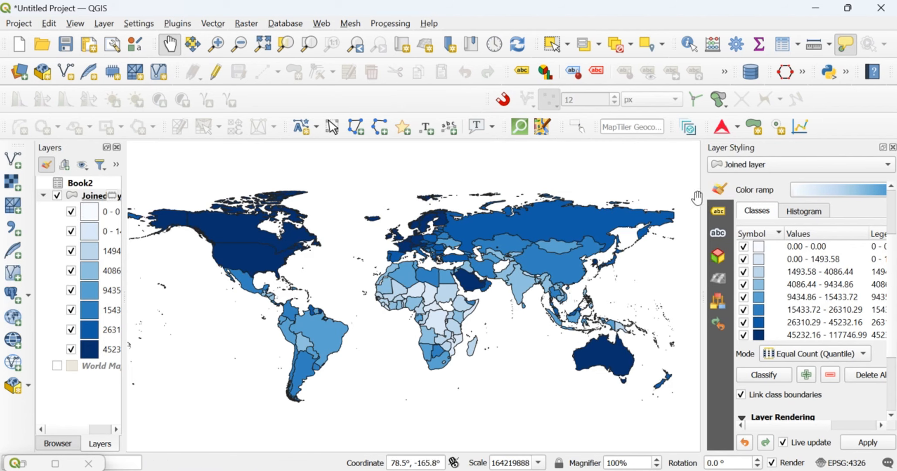
pyautogui.moveTo(699, 198); pyautogui.dragTo(579, 207)
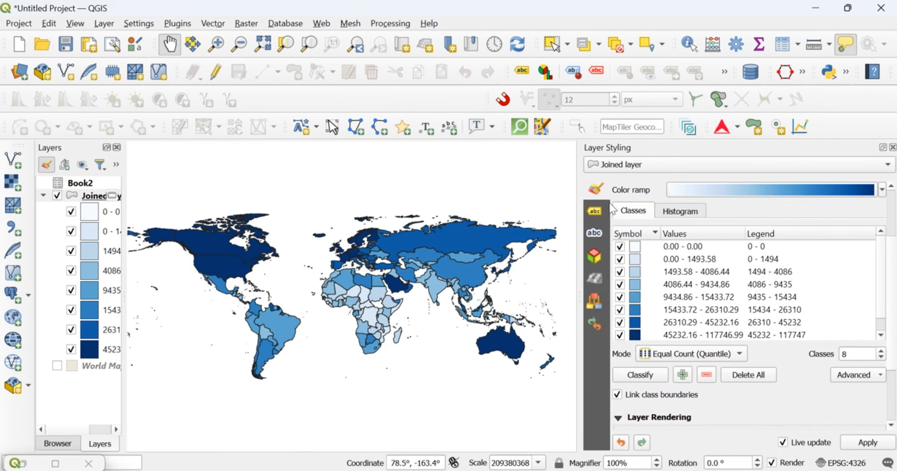
# Turn on Single Labels for the joined layer with NAME as the label value
pyautogui.click(598, 214)
pyautogui.click(649, 193)
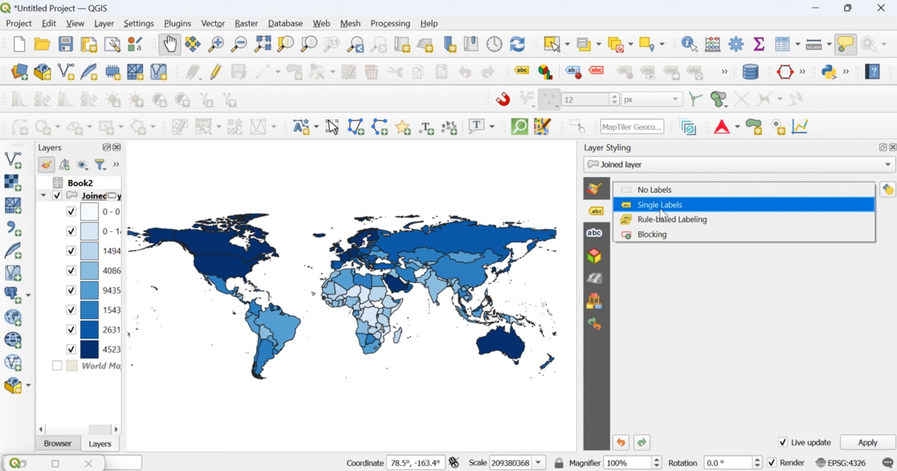
pyautogui.click(660, 208)
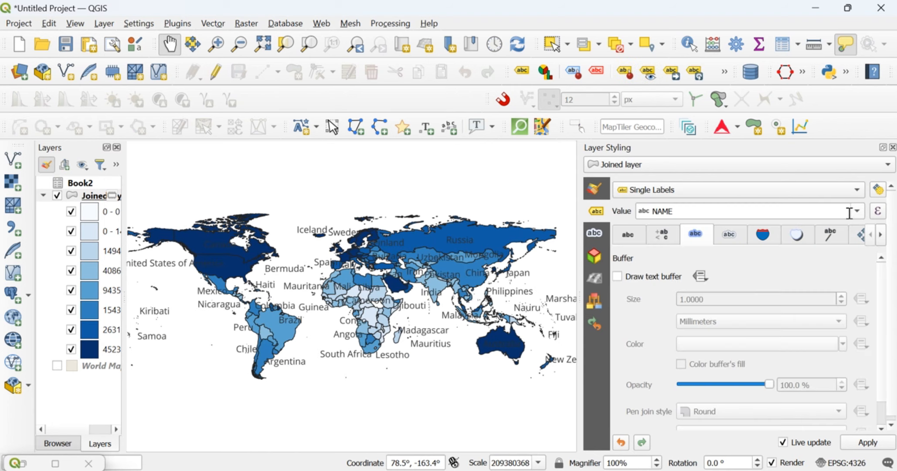
# Try Entity as the label value and return it to NAME
pyautogui.click(853, 212)
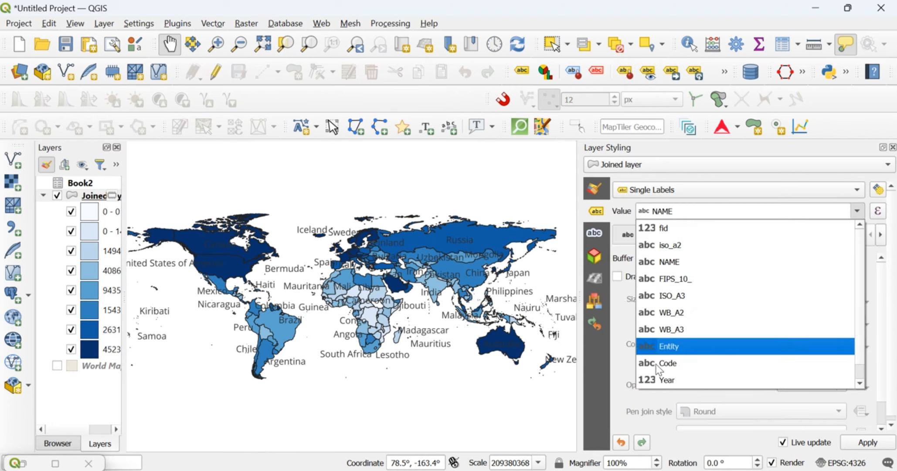
pyautogui.click(682, 347)
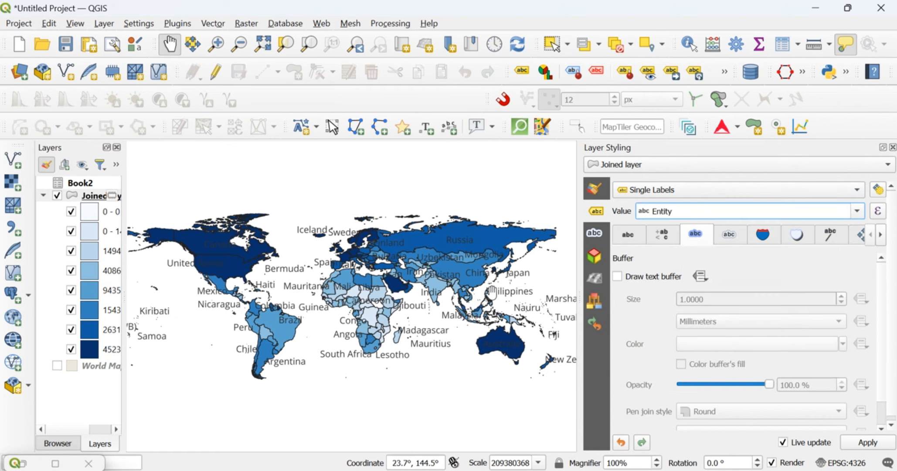
pyautogui.click(857, 211)
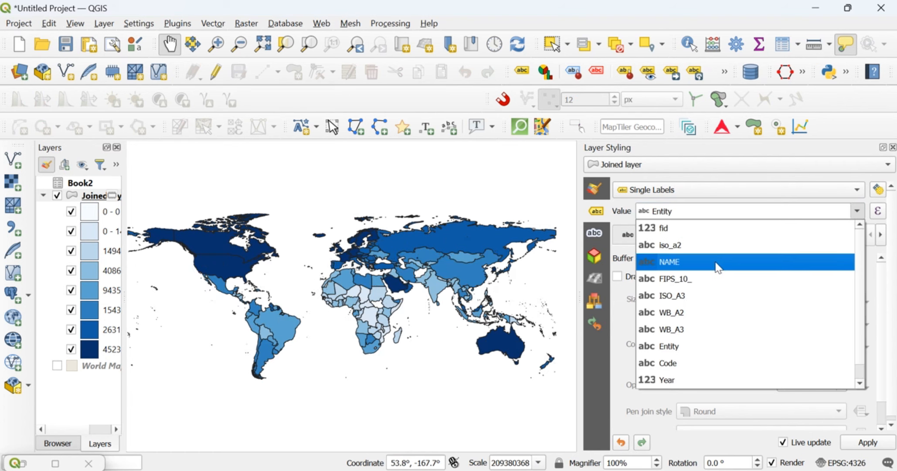
pyautogui.click(714, 261)
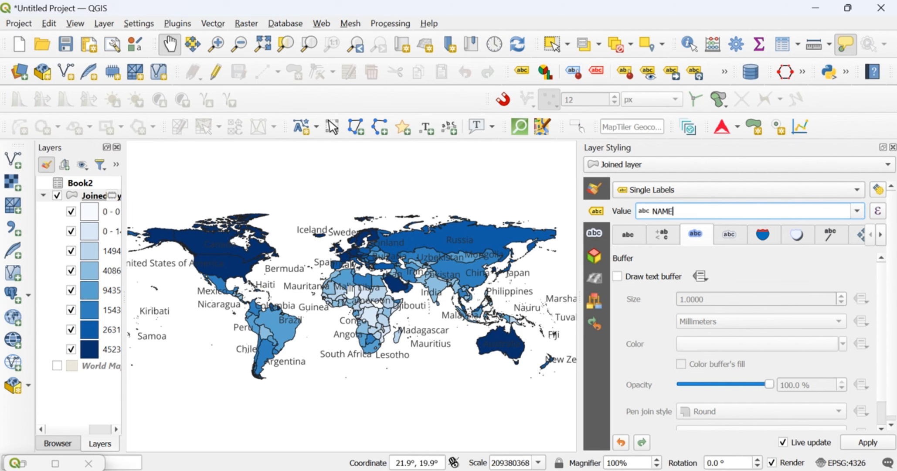
# Set the country label text size to 4 points
pyautogui.scroll(1, 341, 305)
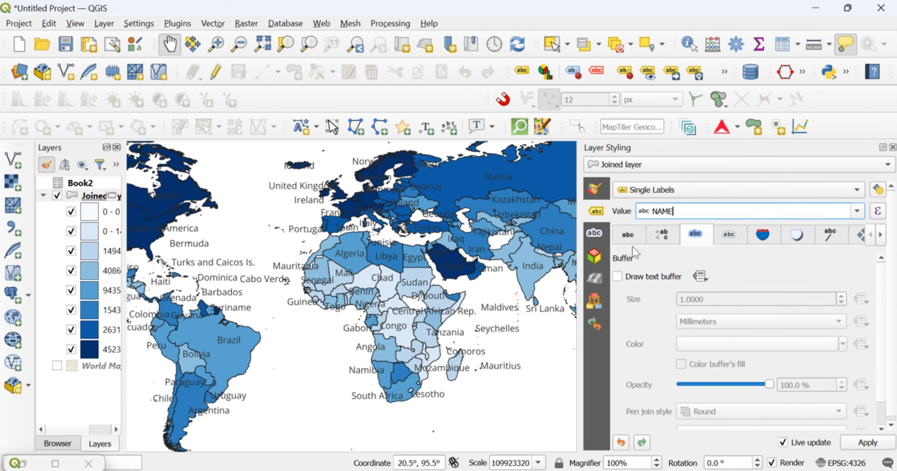
pyautogui.scroll(-1, 621, 325)
pyautogui.scroll(1, 624, 320)
pyautogui.click(628, 235)
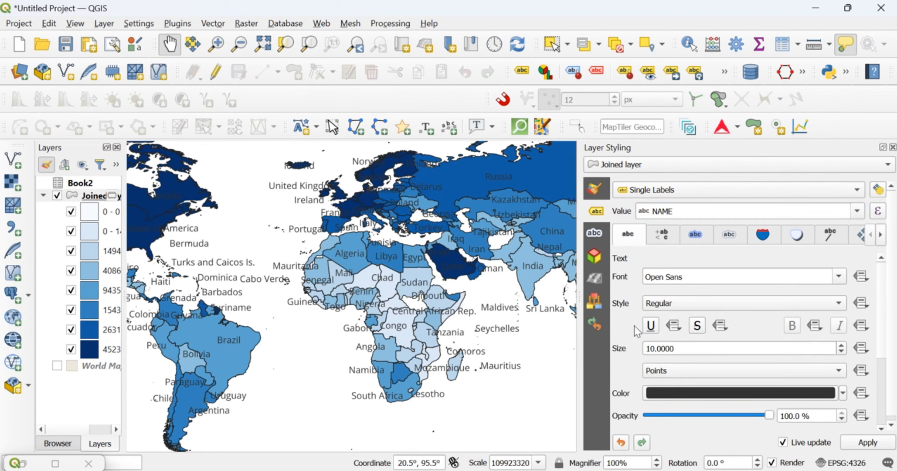
pyautogui.click(841, 352)
pyautogui.click(841, 352)
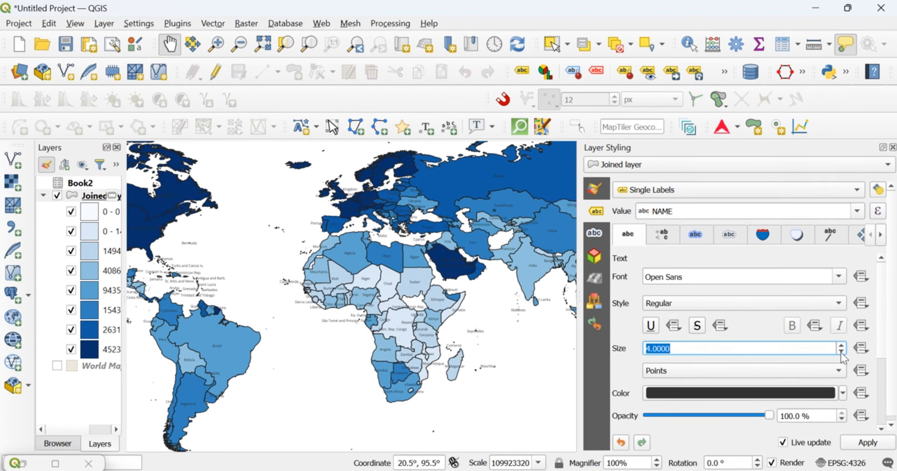
# Examine the labelled GDP per capita map across the Americas, Africa, Europe and Asia in an enlarged canvas
pyautogui.moveTo(547, 327); pyautogui.dragTo(327, 310)
pyautogui.moveTo(444, 283); pyautogui.dragTo(391, 298)
pyautogui.moveTo(454, 268); pyautogui.dragTo(417, 280)
pyautogui.moveTo(308, 305); pyautogui.dragTo(394, 259)
pyautogui.moveTo(283, 298); pyautogui.dragTo(425, 284)
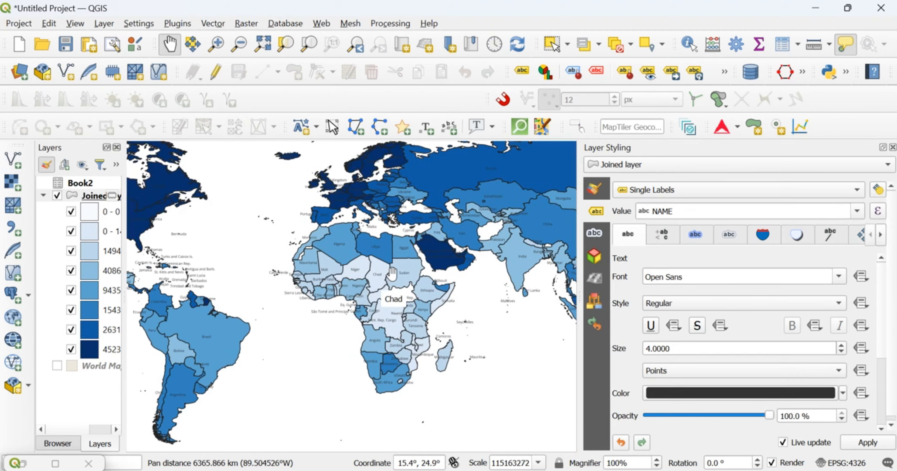
pyautogui.moveTo(283, 359); pyautogui.dragTo(429, 371)
pyautogui.moveTo(579, 274); pyautogui.dragTo(758, 260)
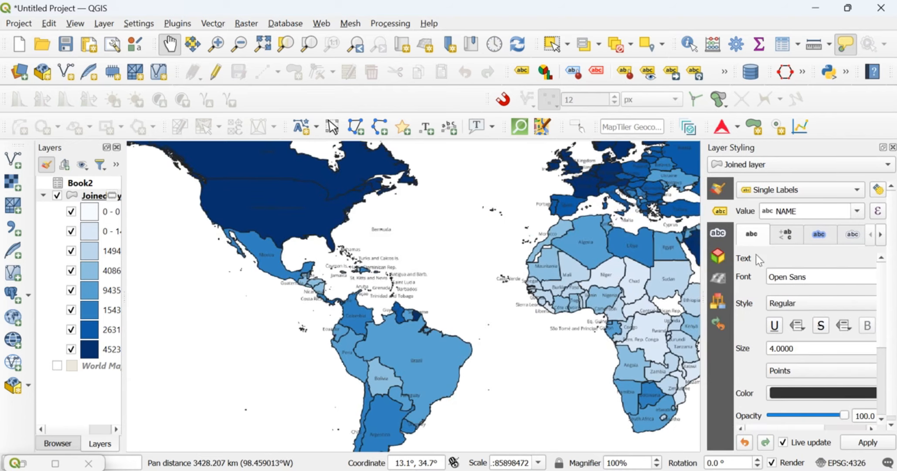
pyautogui.moveTo(568, 317); pyautogui.dragTo(432, 329)
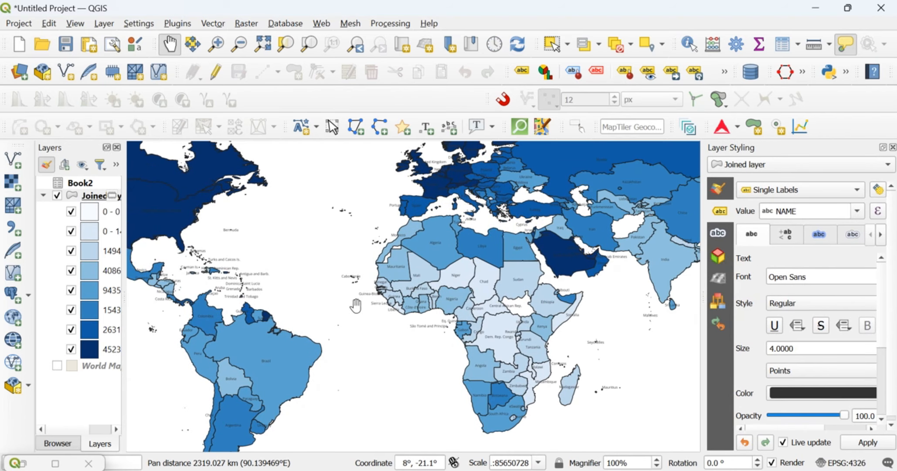
pyautogui.moveTo(571, 316); pyautogui.dragTo(388, 342)
pyautogui.moveTo(530, 264); pyautogui.dragTo(484, 301)
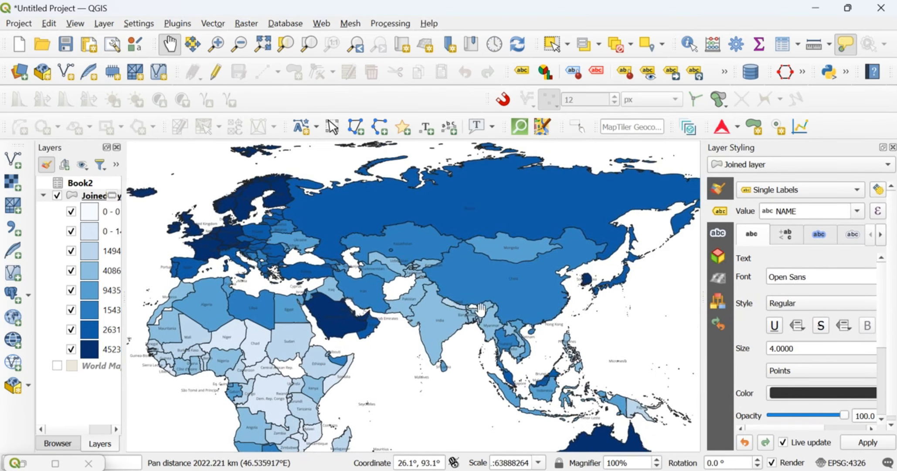
pyautogui.moveTo(470, 233); pyautogui.dragTo(455, 257)
pyautogui.moveTo(350, 315); pyautogui.dragTo(409, 266)
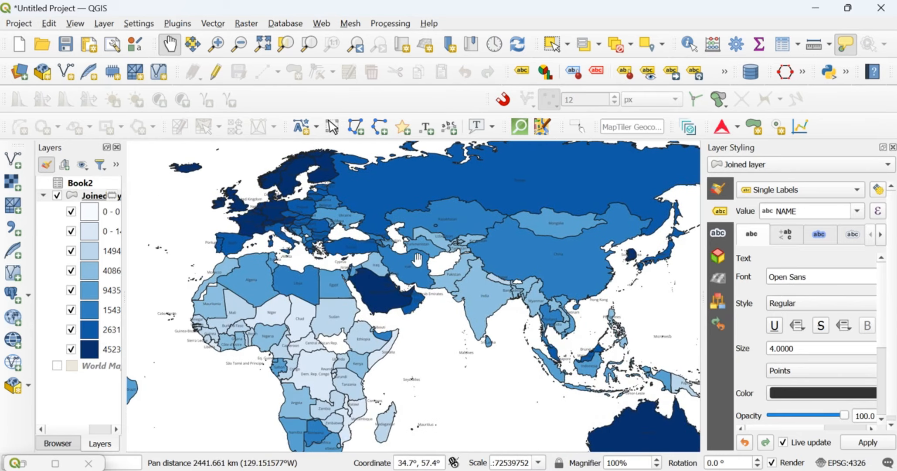
pyautogui.moveTo(285, 357); pyautogui.dragTo(338, 327)
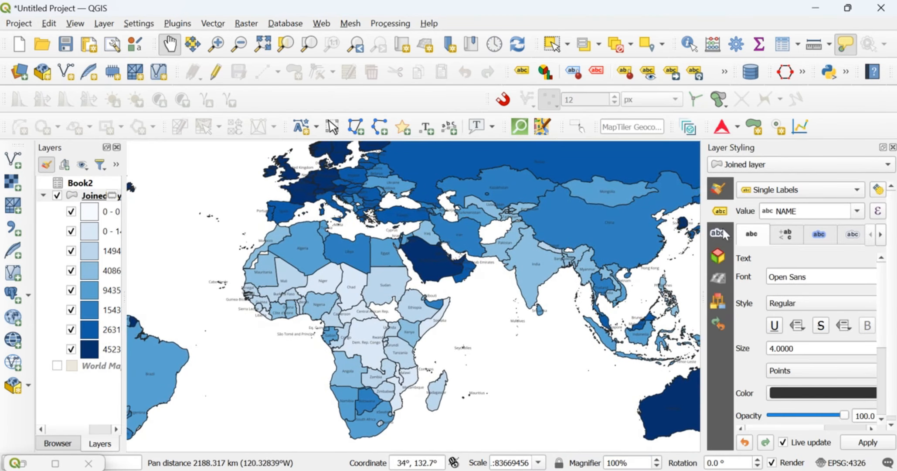
pyautogui.moveTo(546, 227); pyautogui.dragTo(507, 253)
pyautogui.moveTo(559, 276); pyautogui.dragTo(523, 292)
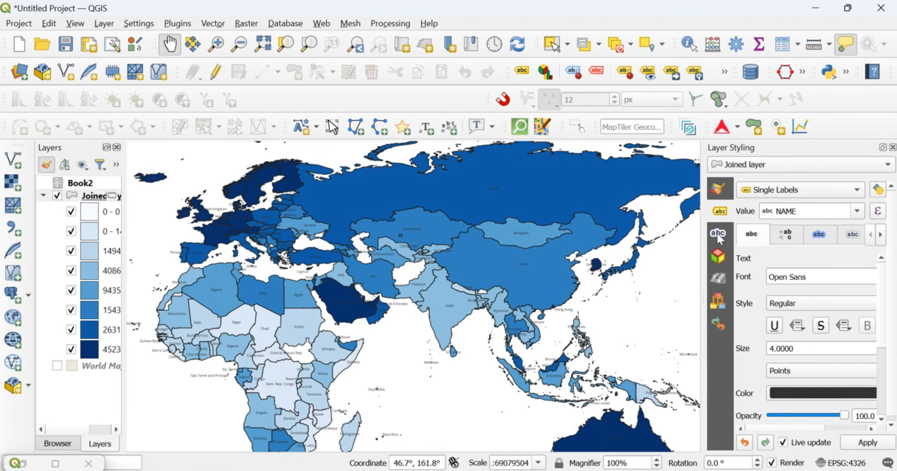
# Widen the styling and layer panels so the full class ranges are readable, and bring the Americas into view
pyautogui.moveTo(701, 236); pyautogui.dragTo(642, 235)
pyautogui.moveTo(283, 311); pyautogui.dragTo(332, 309)
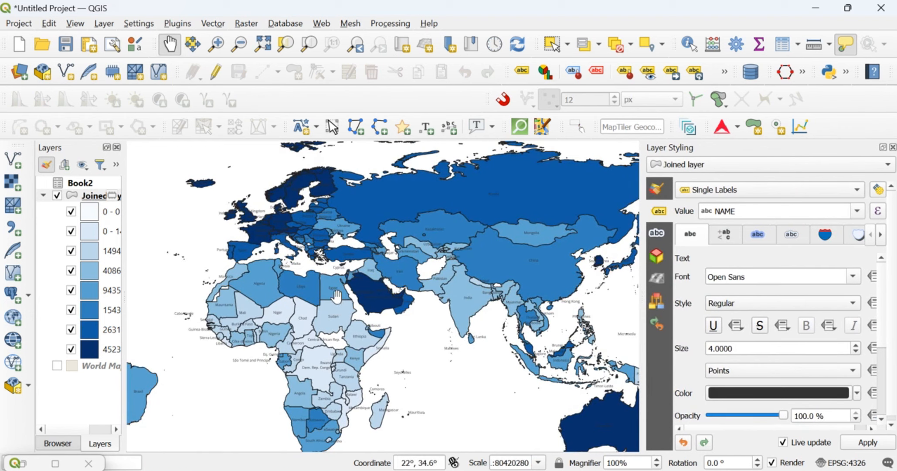
pyautogui.moveTo(262, 315); pyautogui.dragTo(348, 306)
pyautogui.moveTo(122, 285); pyautogui.dragTo(200, 291)
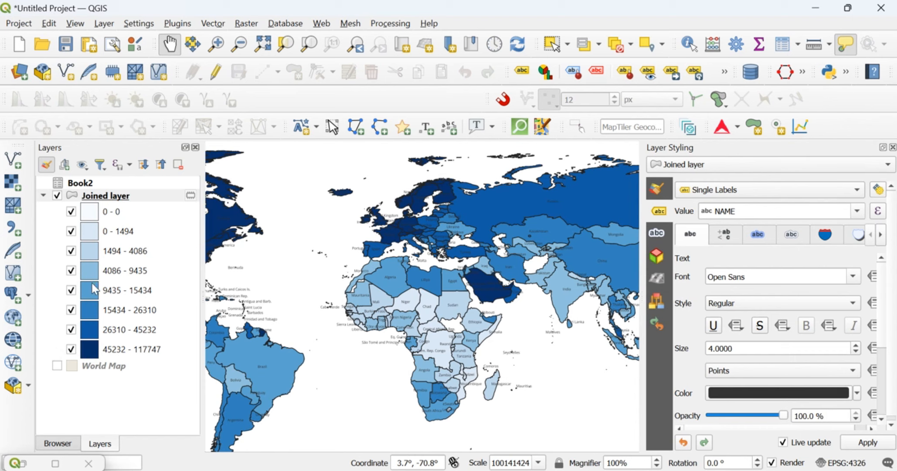
pyautogui.moveTo(281, 307); pyautogui.dragTo(283, 326)
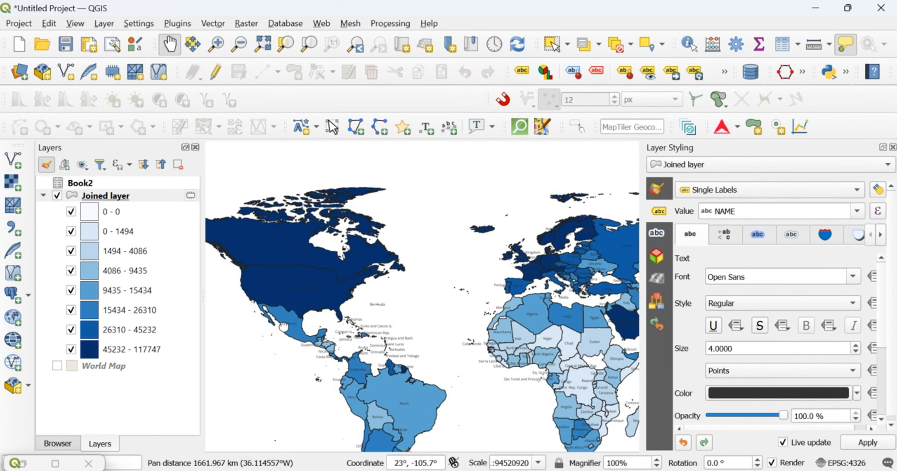
# Examine the labelled GDP per capita map across Africa, Asia and Oceania and as a whole world view
pyautogui.moveTo(541, 389); pyautogui.dragTo(333, 377)
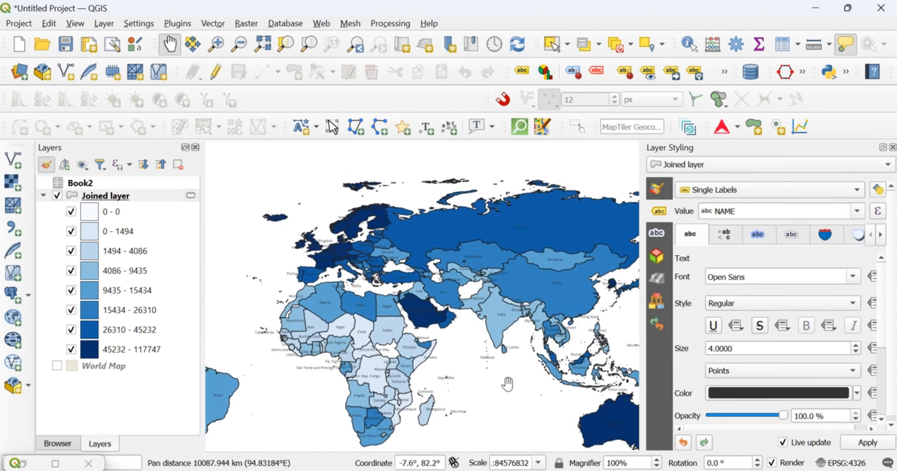
pyautogui.moveTo(508, 383); pyautogui.dragTo(339, 338)
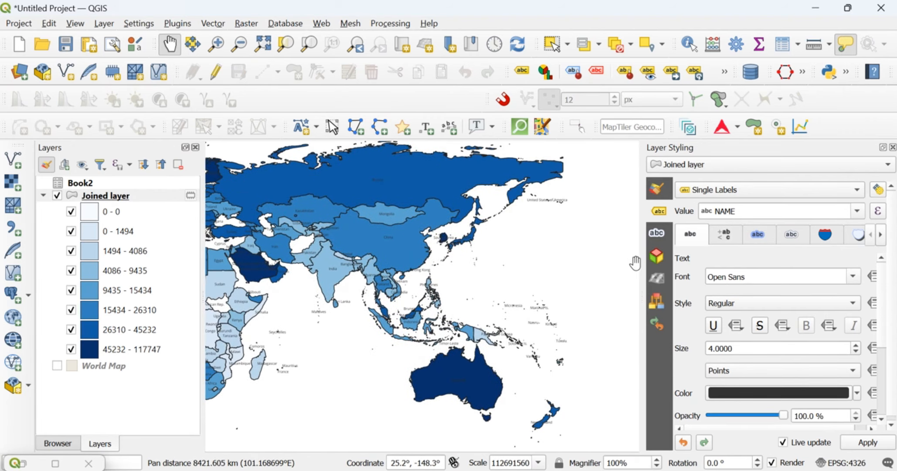
pyautogui.moveTo(643, 262); pyautogui.dragTo(682, 259)
pyautogui.moveTo(333, 293); pyautogui.dragTo(458, 290)
pyautogui.scroll(-1, 404, 308)
pyautogui.moveTo(294, 311); pyautogui.dragTo(357, 315)
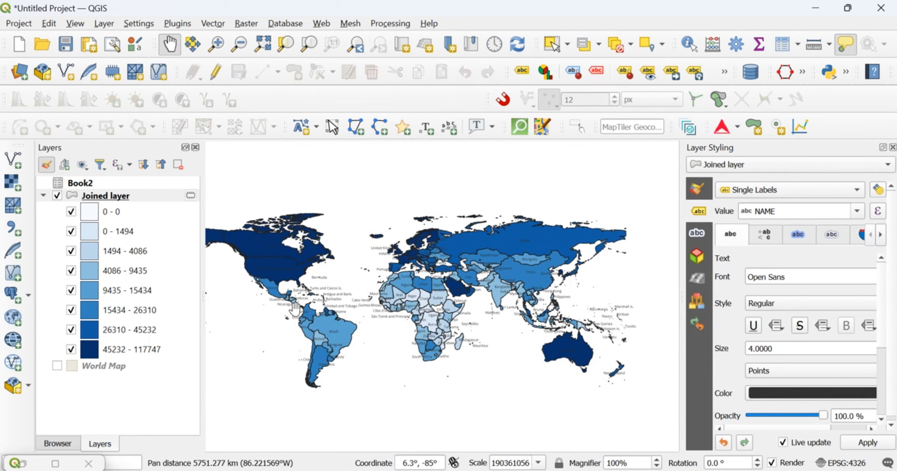
pyautogui.scroll(1, 308, 308)
pyautogui.scroll(-1, 308, 308)
pyautogui.moveTo(480, 305); pyautogui.dragTo(459, 304)
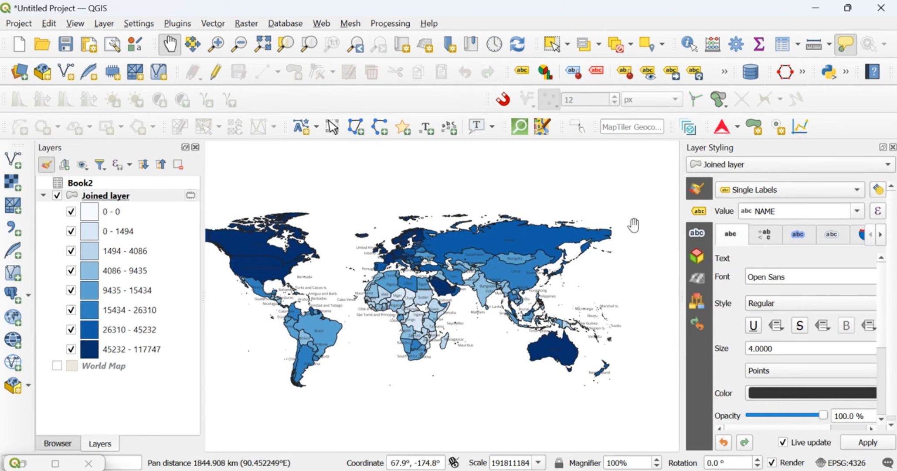
# Close the Layer Styling panel and recentre the world map in the canvas
pyautogui.click(893, 148)
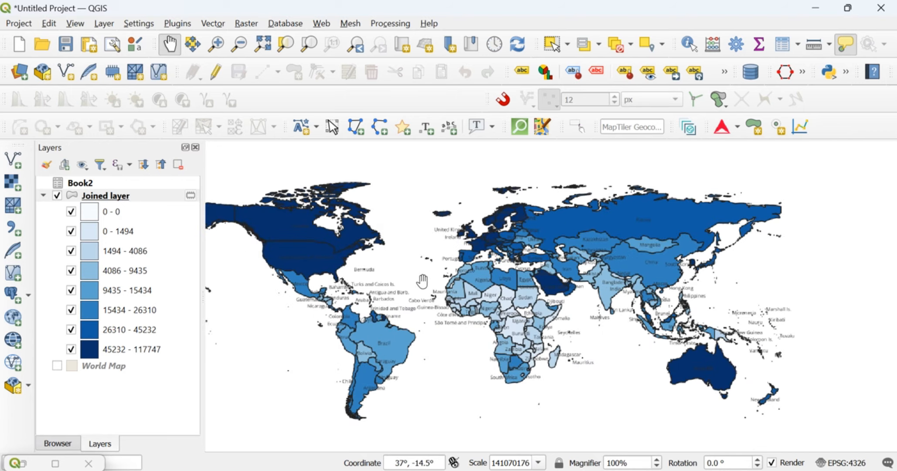
pyautogui.moveTo(403, 301); pyautogui.dragTo(431, 301)
pyautogui.moveTo(253, 238); pyautogui.dragTo(267, 239)
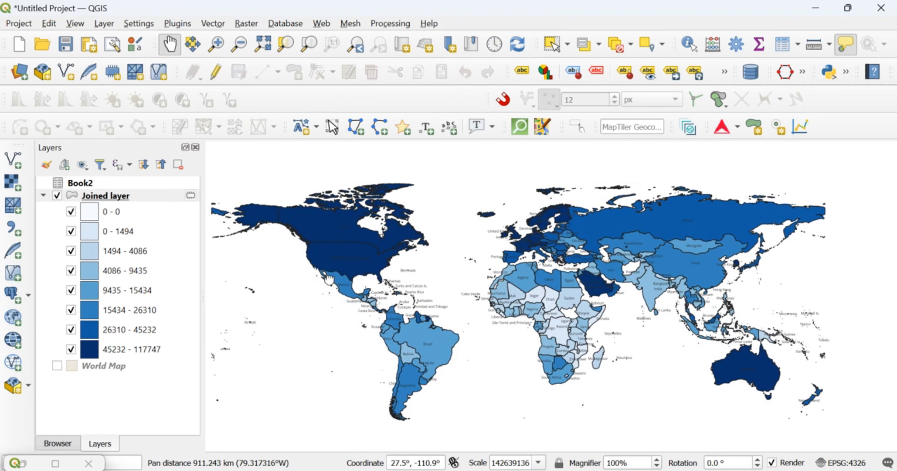
# Try assigning EPSG:8857 - WGS 84 / Equal Earth Greenwich as the Joined layer's coordinate reference system
pyautogui.rightClick(135, 196)
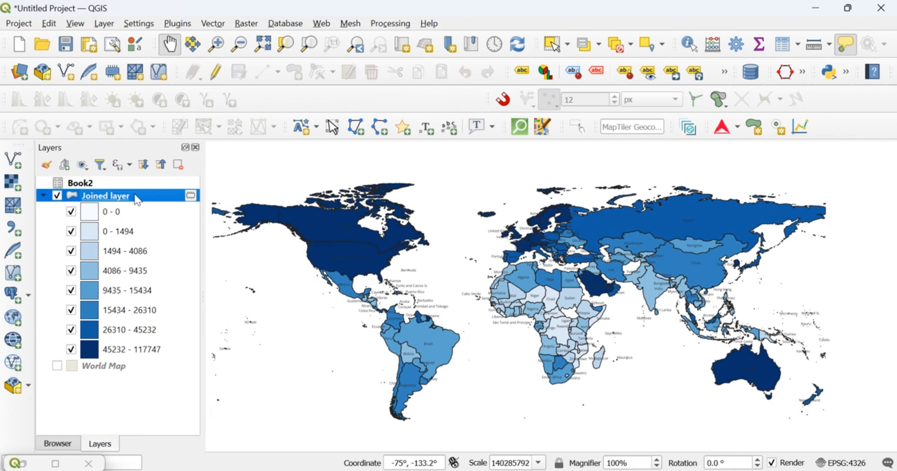
pyautogui.click(174, 372)
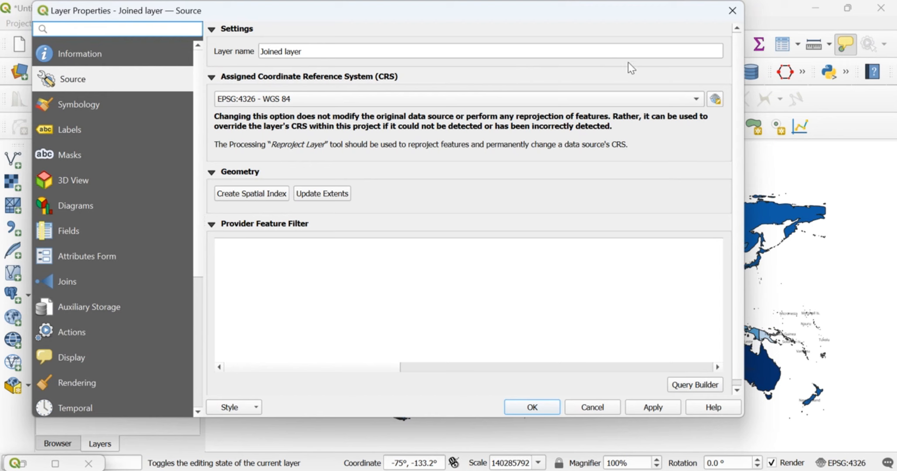
pyautogui.click(532, 100)
pyautogui.click(718, 99)
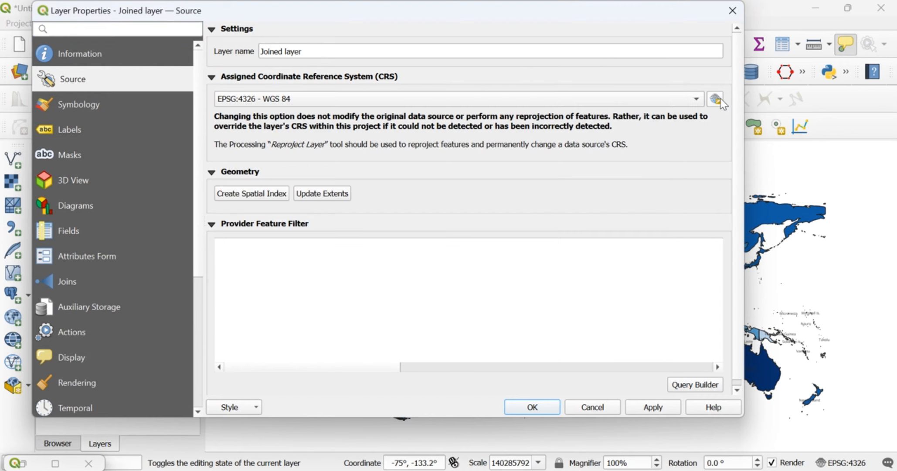
pyautogui.click(717, 99)
pyautogui.click(343, 84)
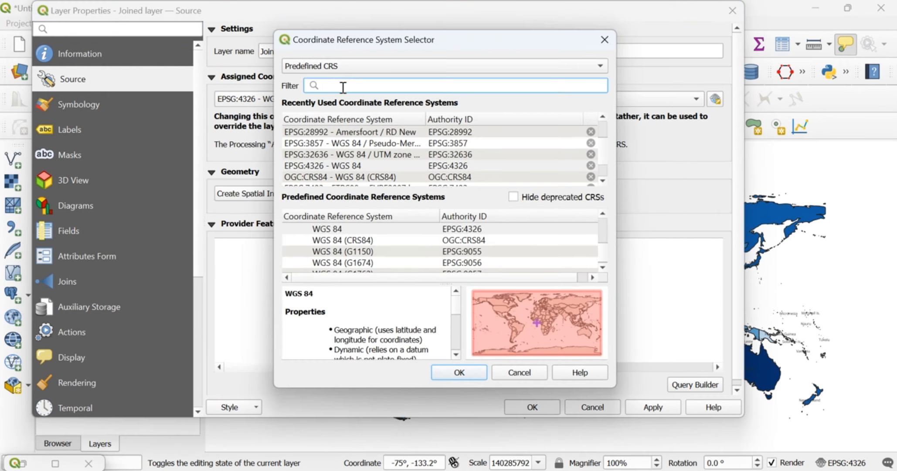
pyautogui.write('8857')
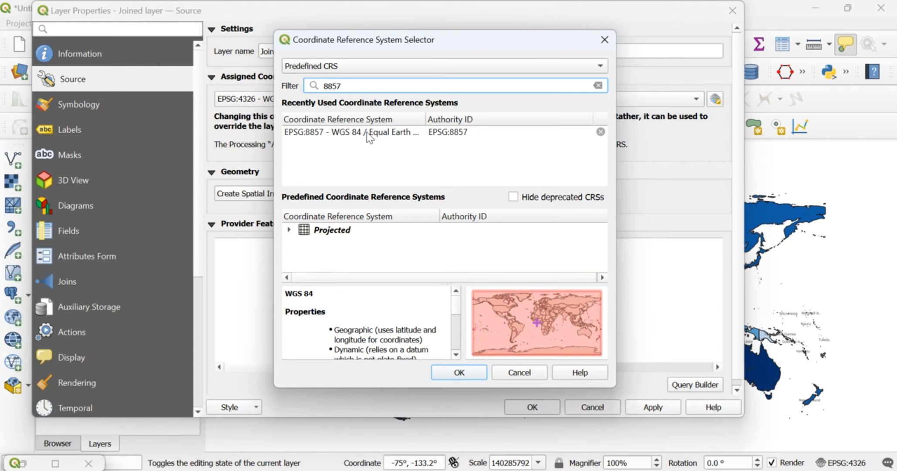
pyautogui.click(390, 136)
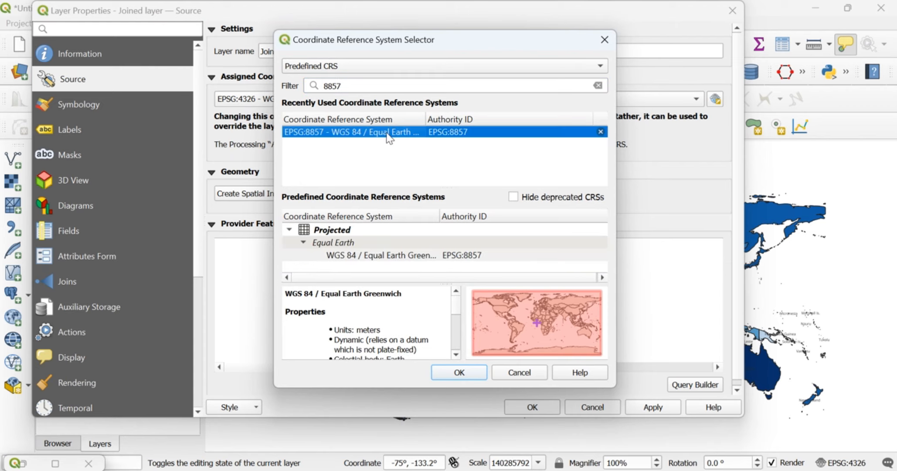
pyautogui.click(459, 372)
pyautogui.click(539, 407)
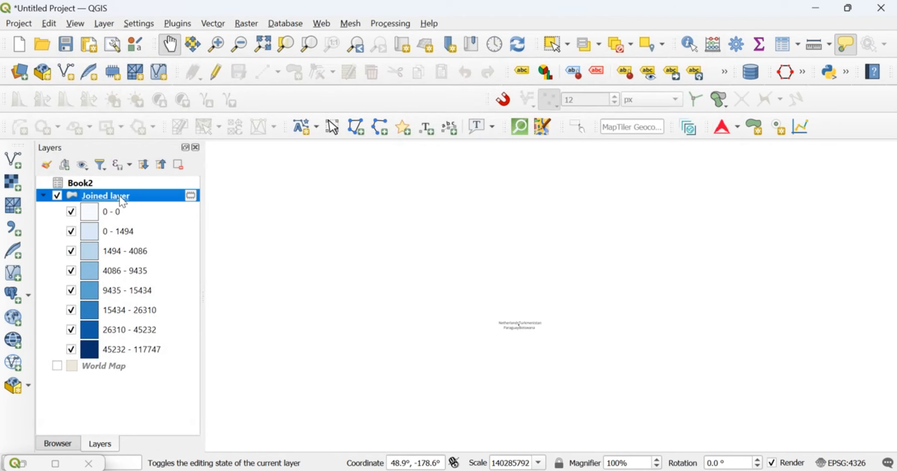
# Zoom to the extent of the Joined layer and inspect how the world map is drawn
pyautogui.rightClick(123, 202)
pyautogui.click(175, 8)
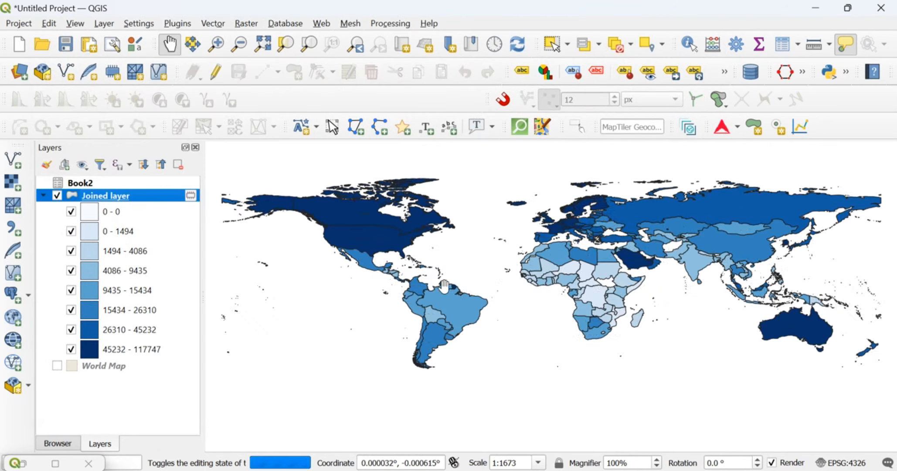
pyautogui.moveTo(554, 313); pyautogui.dragTo(557, 360)
pyautogui.scroll(1, 423, 350)
pyautogui.scroll(-1, 454, 352)
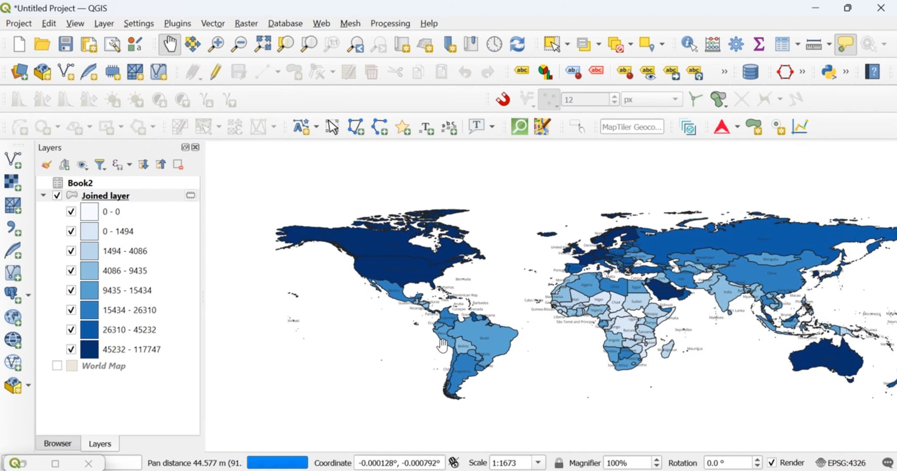
# Return the Joined layer's CRS to the project CRS, EPSG:4326 - WGS 84, and zoom to the layer's extent
pyautogui.rightClick(98, 199)
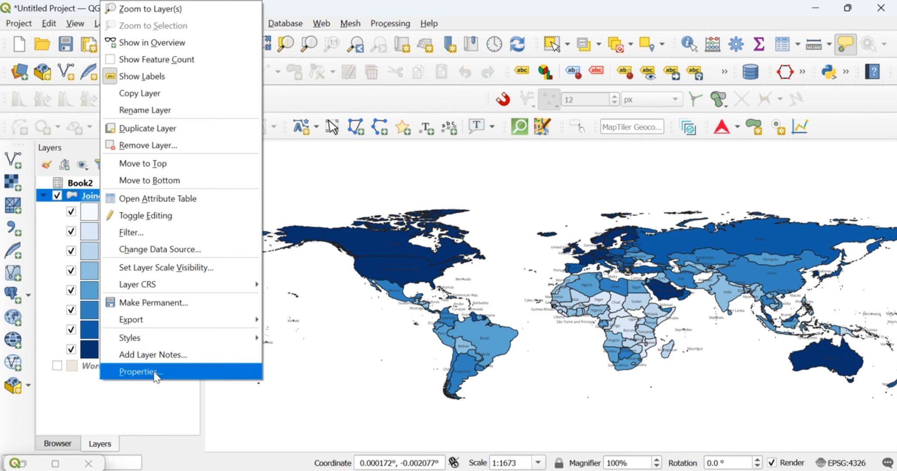
pyautogui.click(139, 371)
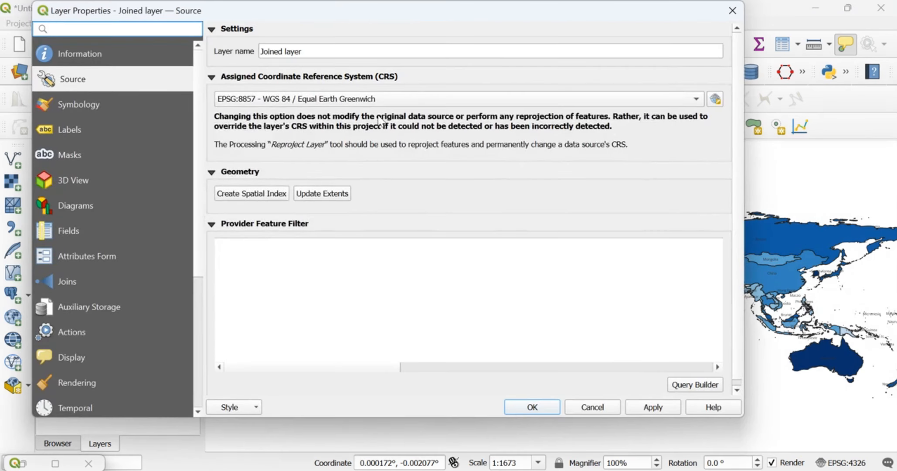
pyautogui.click(384, 99)
pyautogui.click(376, 117)
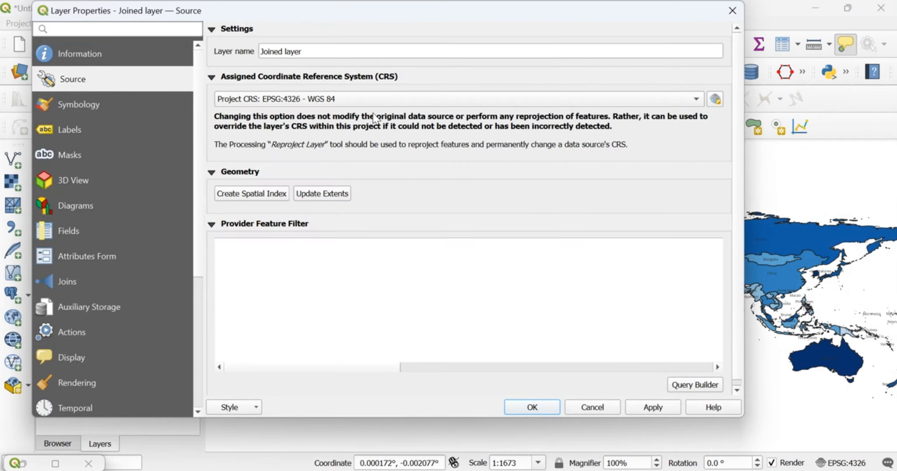
pyautogui.click(516, 407)
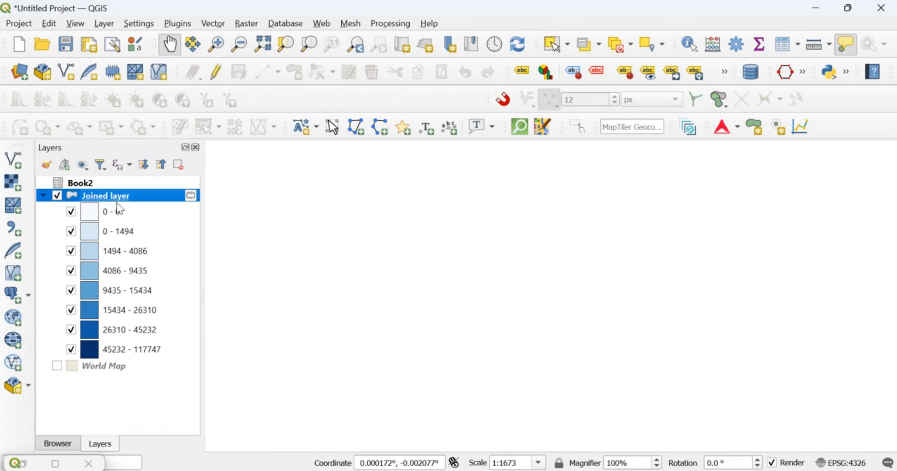
pyautogui.rightClick(126, 200)
pyautogui.click(171, 9)
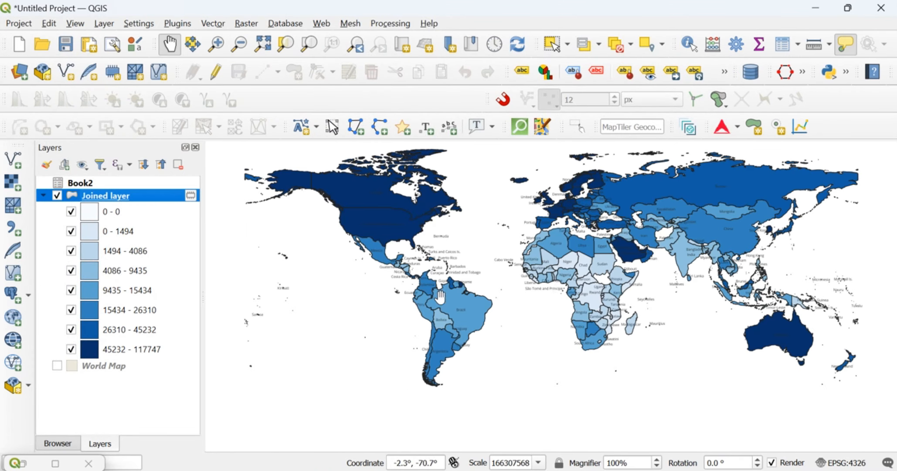
pyautogui.moveTo(556, 289); pyautogui.dragTo(507, 305)
# Open the Globe Builder plugin's globe view settings and set the projection to Equal Earth
pyautogui.click(177, 24)
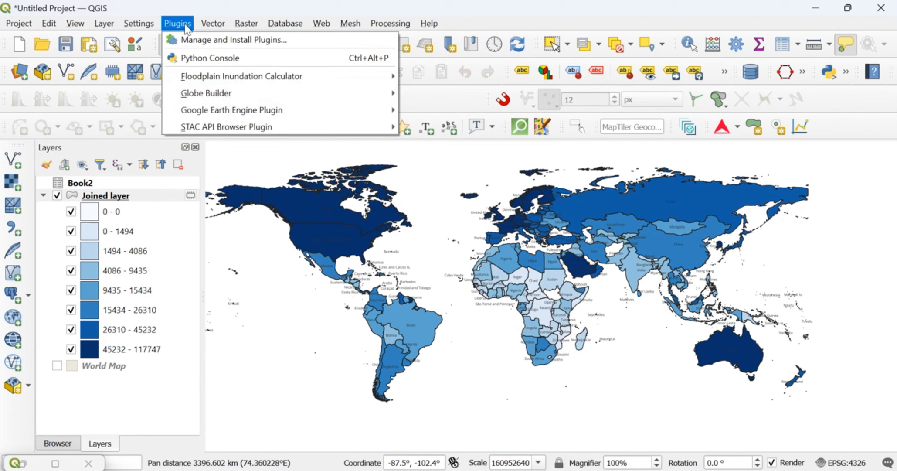
pyautogui.moveTo(248, 102)
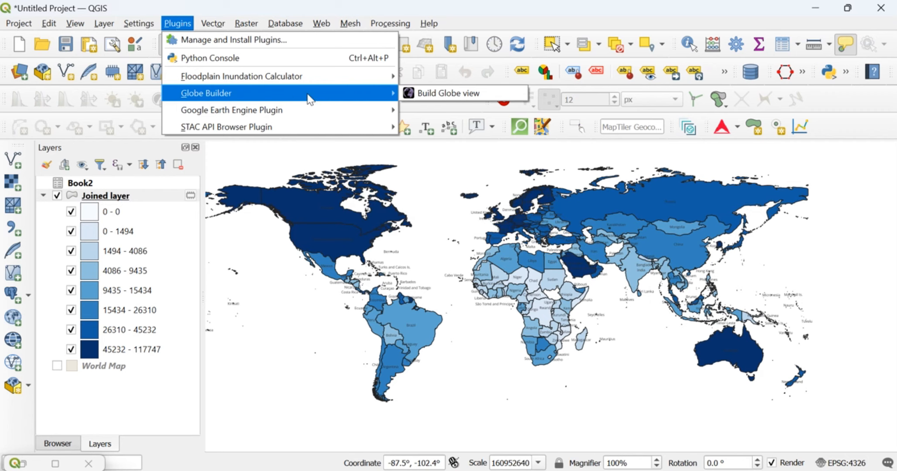
pyautogui.click(425, 93)
pyautogui.moveTo(680, 239); pyautogui.dragTo(582, 243)
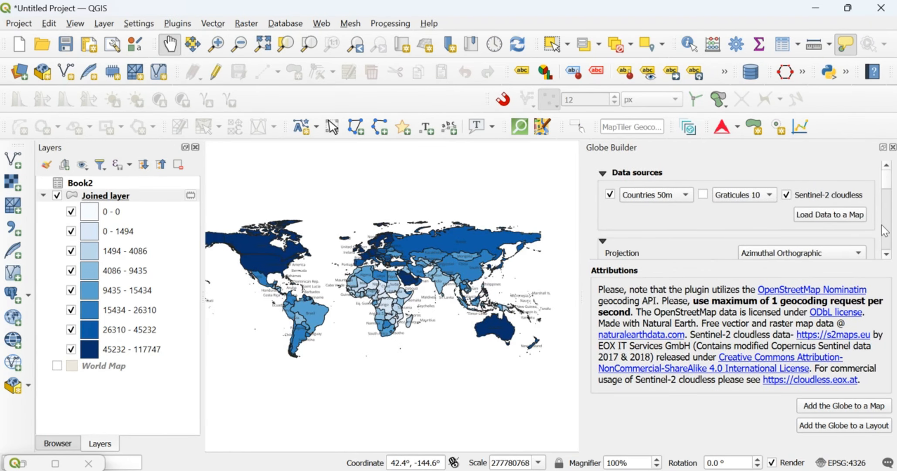
pyautogui.scroll(-1, 885, 232)
pyautogui.click(797, 210)
pyautogui.click(786, 226)
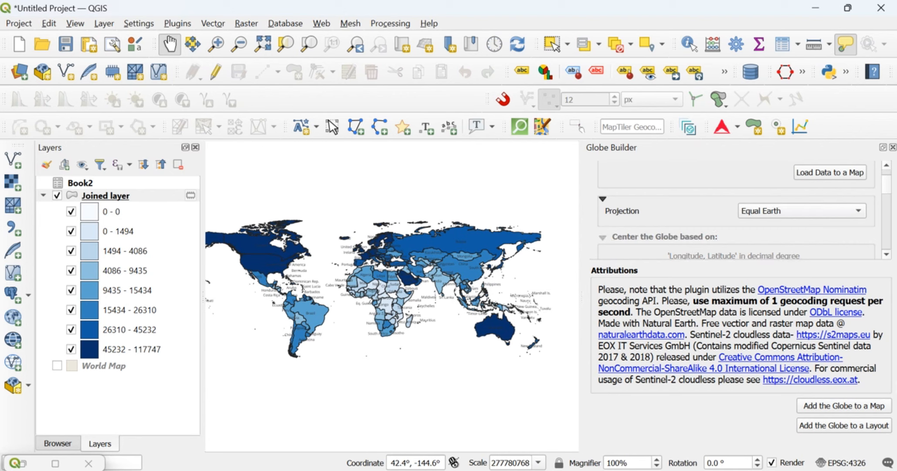
# Add the Equal Earth globe to a layout and to the map, and enlarge the canvas to inspect it
pyautogui.click(833, 428)
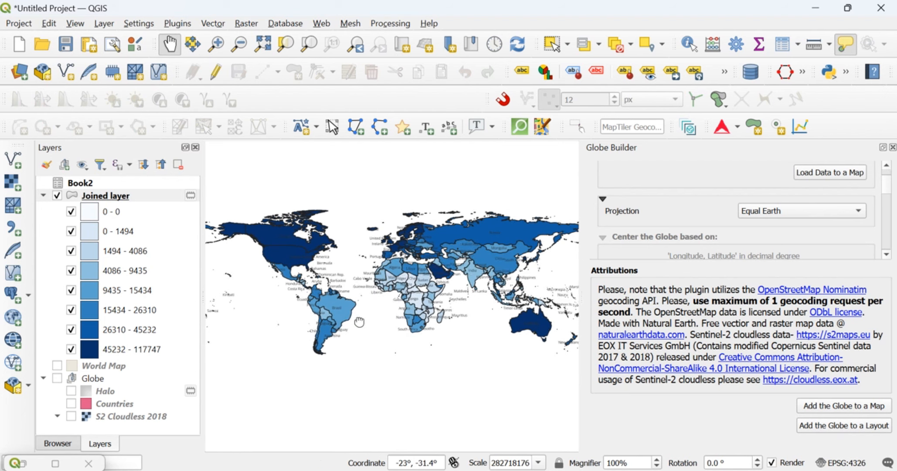
pyautogui.click(848, 424)
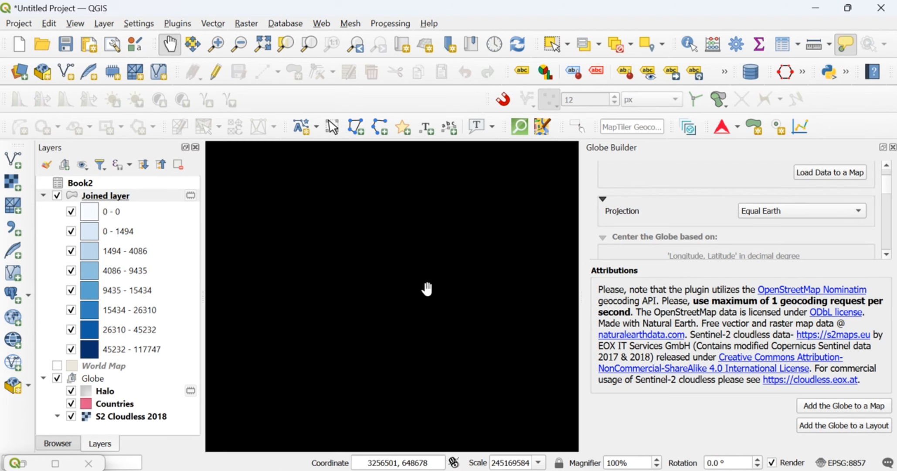
pyautogui.moveTo(394, 313); pyautogui.dragTo(405, 309)
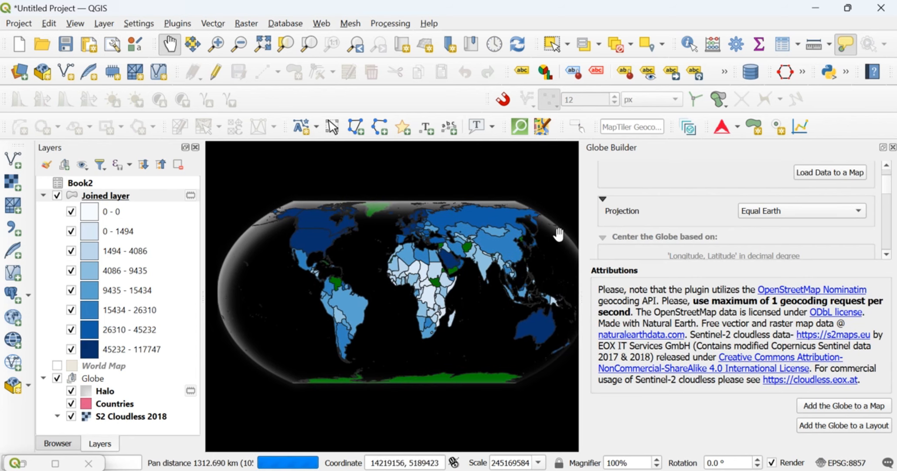
pyautogui.moveTo(580, 227); pyautogui.dragTo(722, 227)
pyautogui.moveTo(248, 307); pyautogui.dragTo(254, 308)
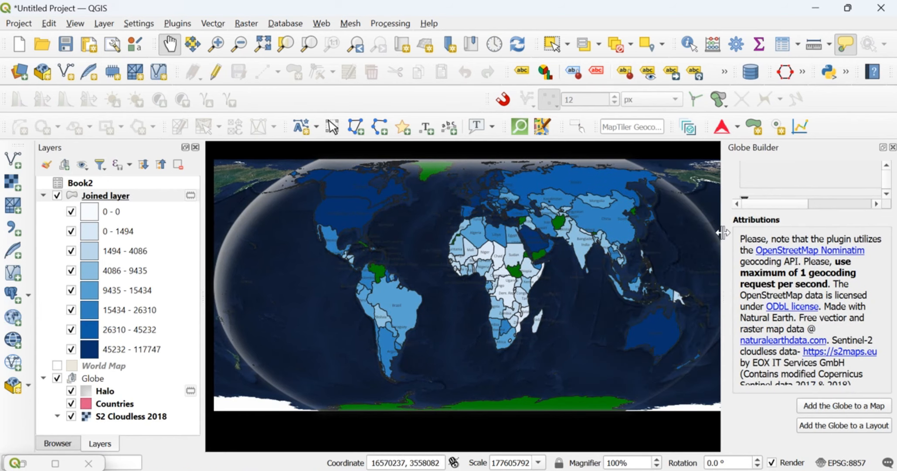
# Widen the Globe Builder panel and hide the Globe group's Countries and S2 Cloudless 2018 layers
pyautogui.moveTo(723, 232); pyautogui.dragTo(607, 233)
pyautogui.click(71, 403)
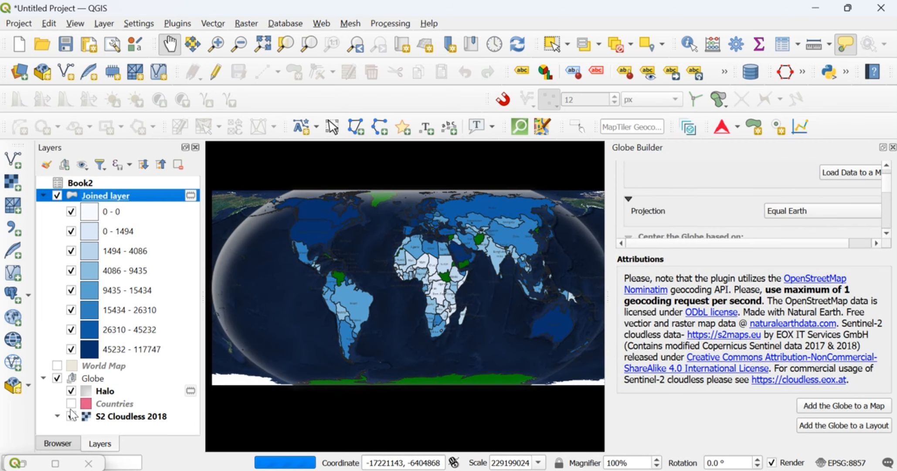
pyautogui.click(71, 416)
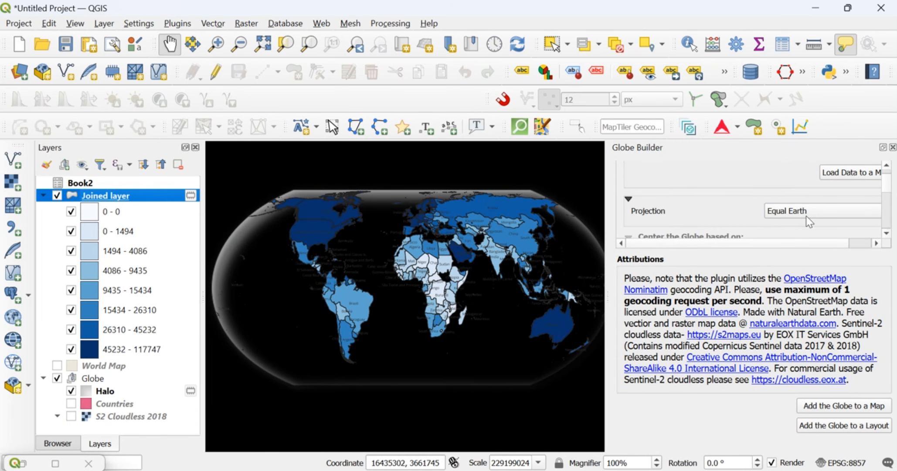
# Set the Globe Builder background colour to white, apply it, and bring the map back to the centre of the canvas
pyautogui.scroll(2, 880, 196)
pyautogui.scroll(-4, 891, 199)
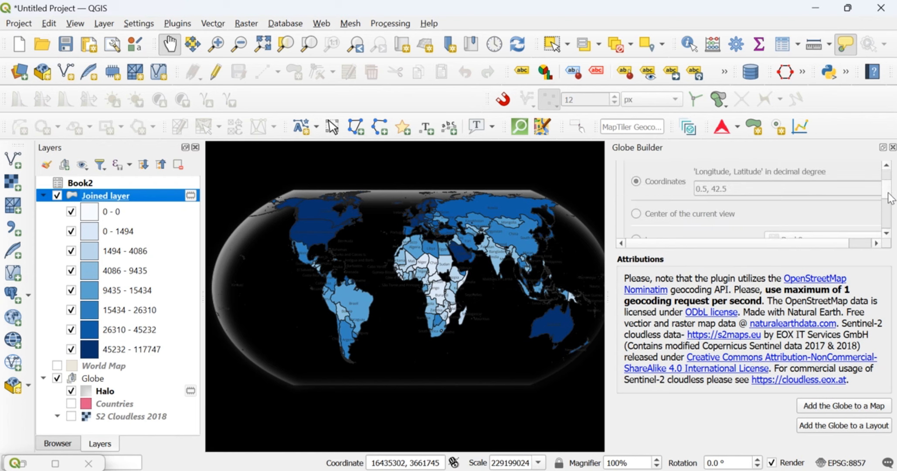
pyautogui.scroll(2, 891, 199)
pyautogui.scroll(-4, 890, 210)
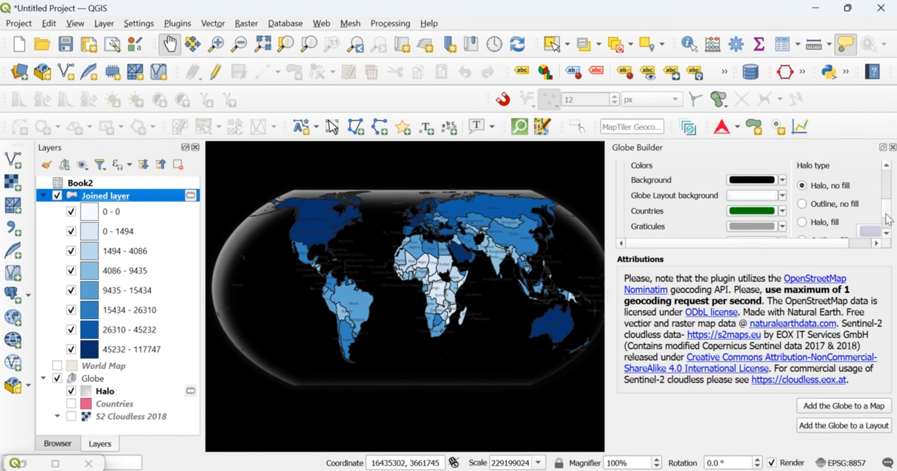
pyautogui.click(783, 180)
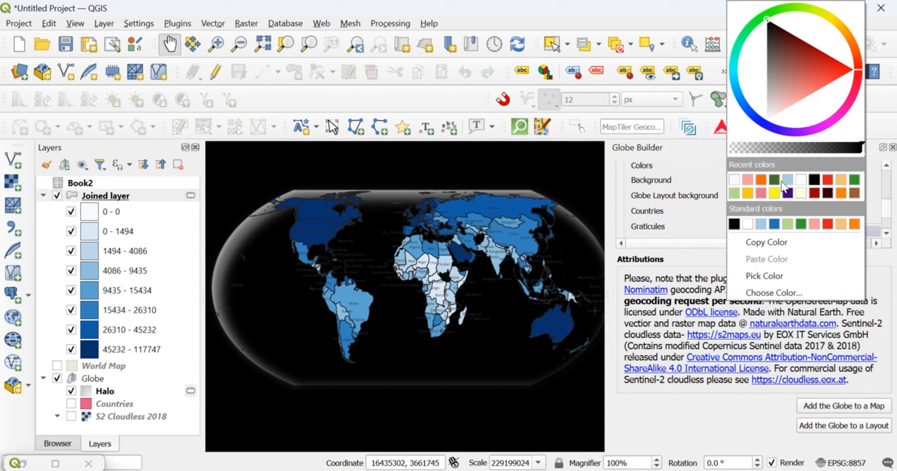
pyautogui.click(734, 184)
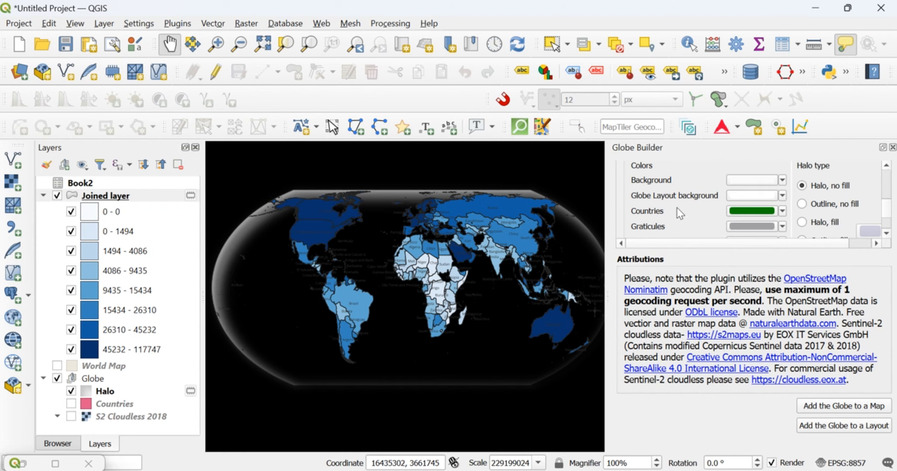
pyautogui.scroll(-2, 639, 218)
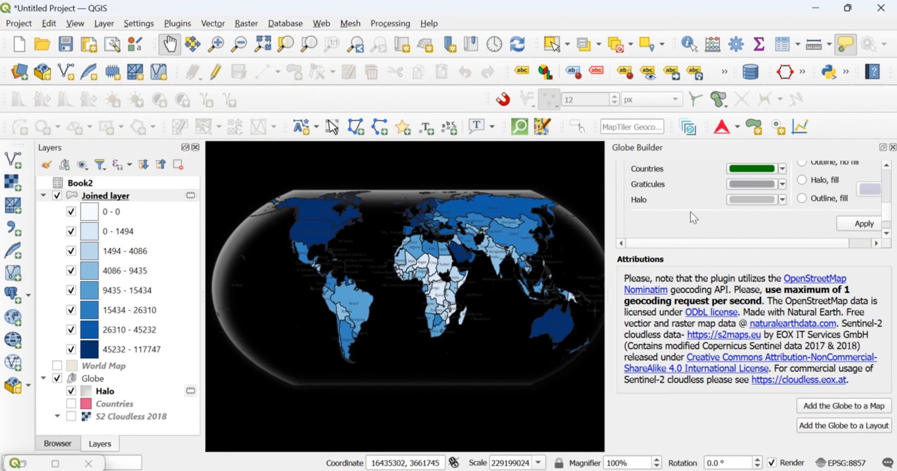
pyautogui.click(844, 223)
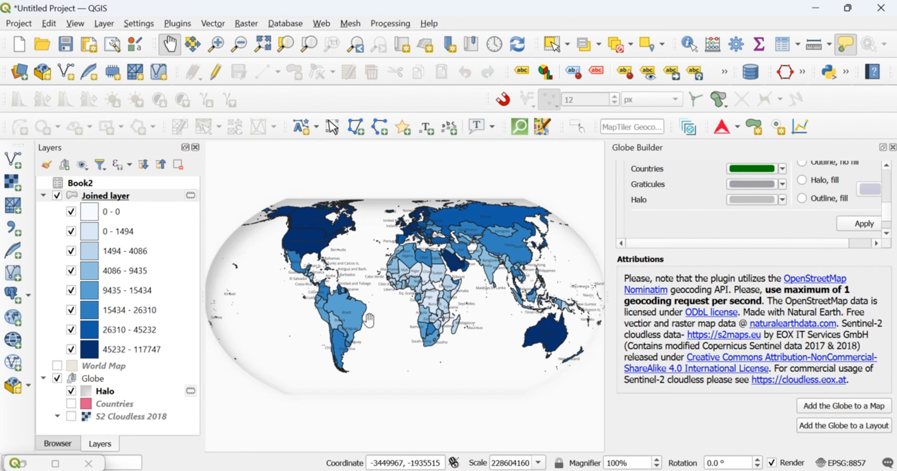
pyautogui.moveTo(415, 325); pyautogui.dragTo(415, 309)
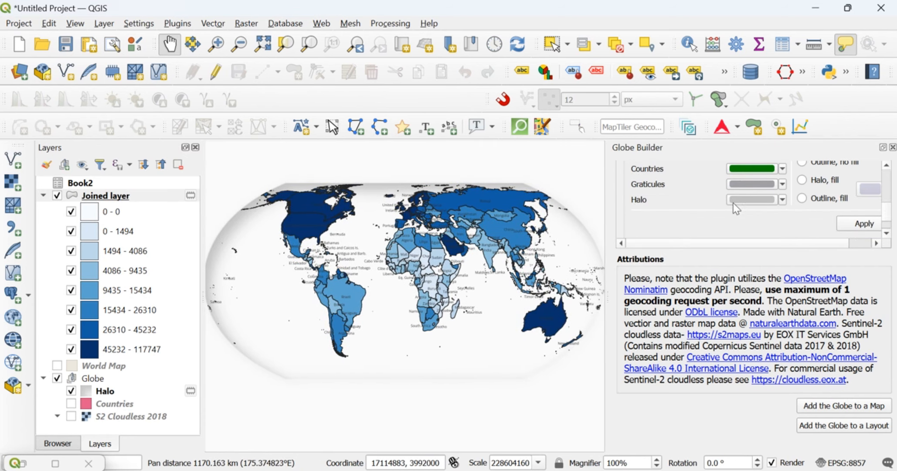
# Hide the Globe group's Halo layer, narrow the Globe Builder panel, and centre the world map in the enlarged canvas
pyautogui.click(71, 391)
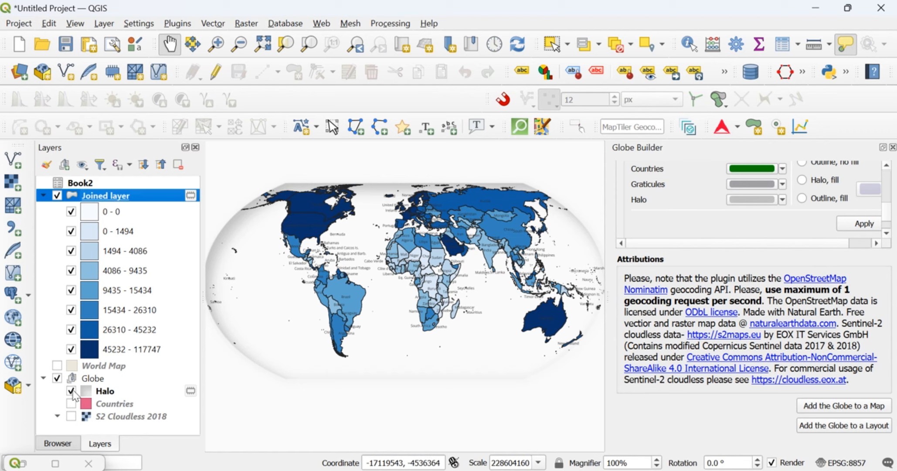
pyautogui.moveTo(580, 300); pyautogui.dragTo(553, 311)
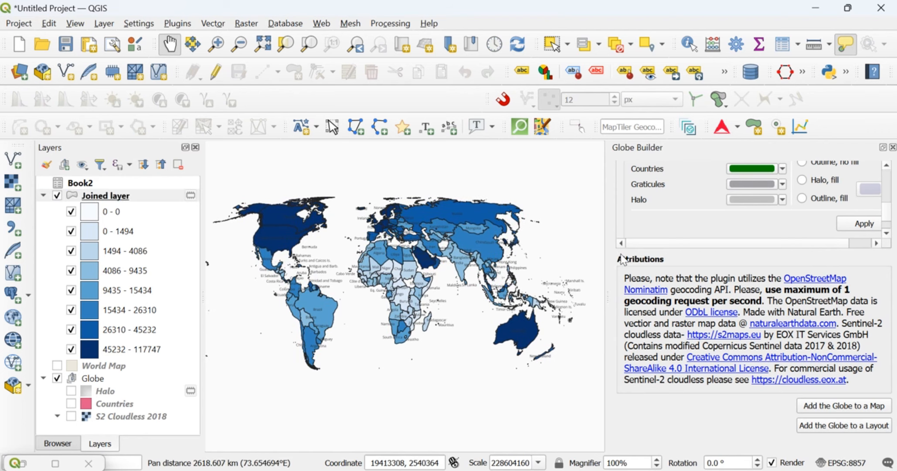
pyautogui.moveTo(608, 259); pyautogui.dragTo(722, 239)
pyautogui.moveTo(541, 307)
pyautogui.mouseDown()
pyautogui.moveTo(547, 331)
pyautogui.moveTo(547, 314)
pyautogui.mouseUp()
pyautogui.moveTo(416, 322); pyautogui.dragTo(429, 336)
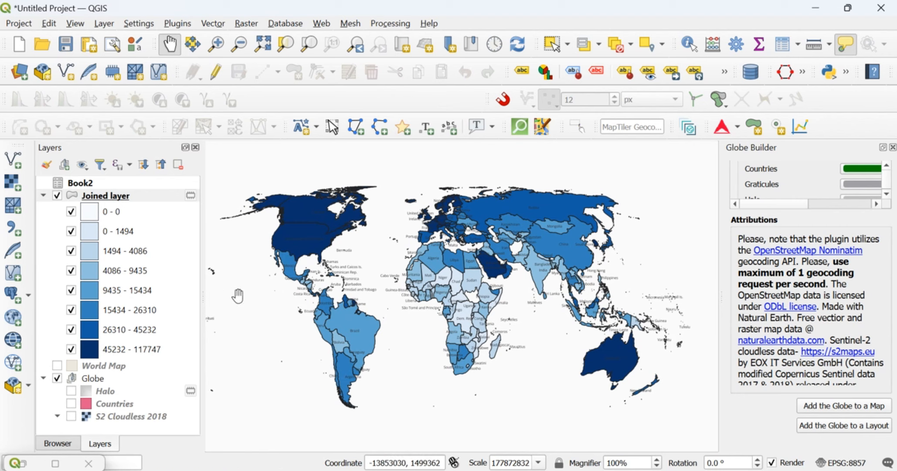
# Create a new print layout titled gdp
pyautogui.click(18, 23)
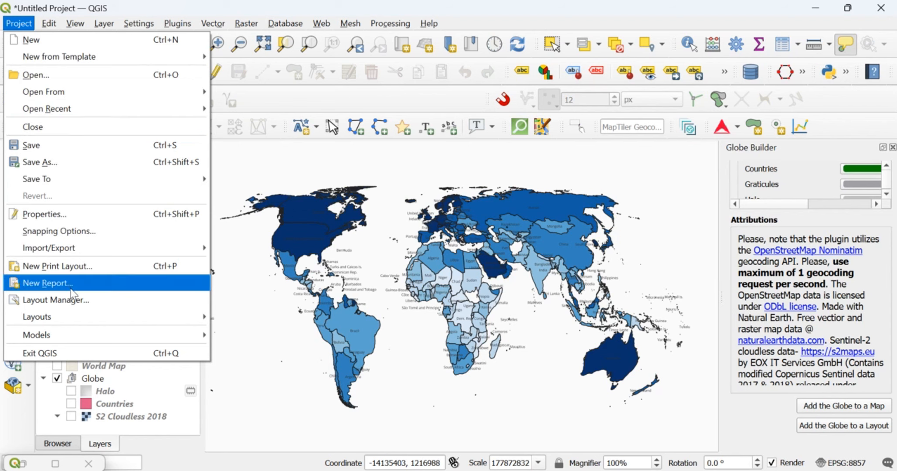
pyautogui.click(70, 266)
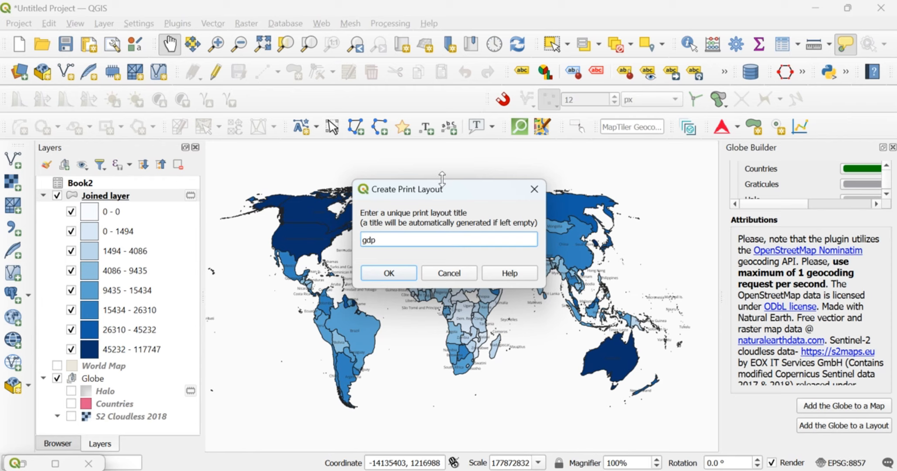
pyautogui.press('Return')
pyautogui.scroll(2, 187, 290)
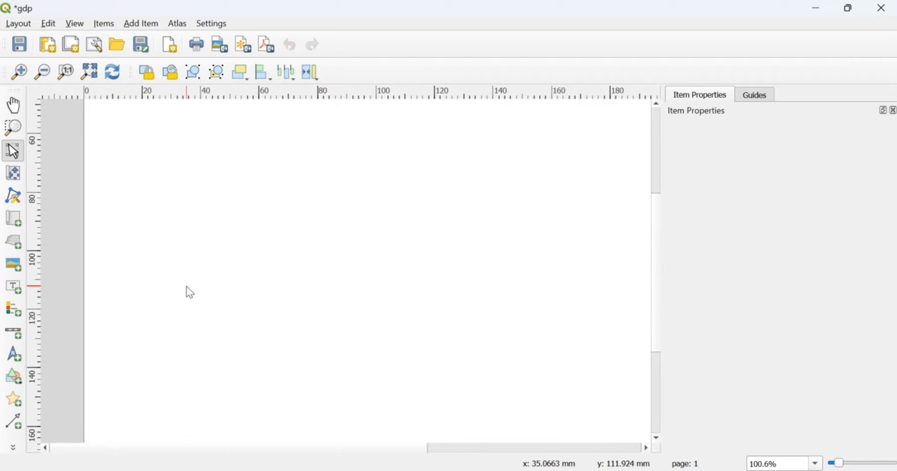
# Add a map to the layout page and enlarge it to about 280 mm wide so it nearly fills the page
pyautogui.click(13, 218)
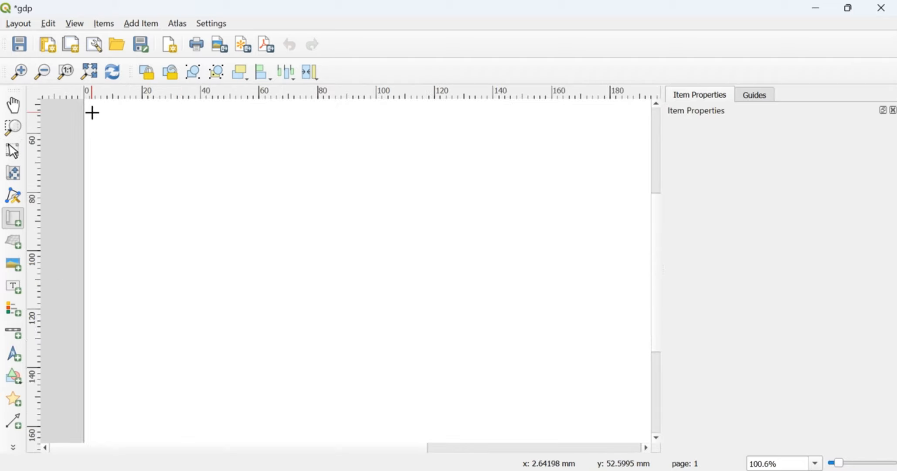
pyautogui.moveTo(100, 110); pyautogui.dragTo(635, 427)
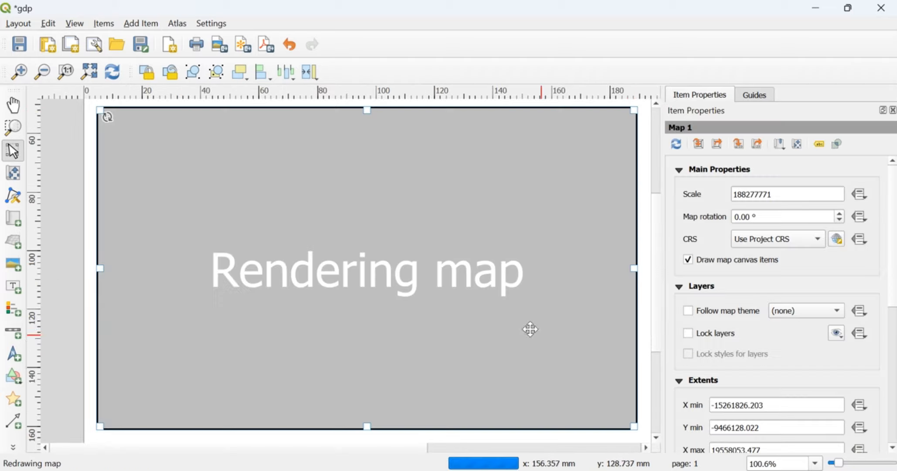
pyautogui.scroll(-1, 530, 329)
pyautogui.moveTo(378, 222); pyautogui.dragTo(431, 217)
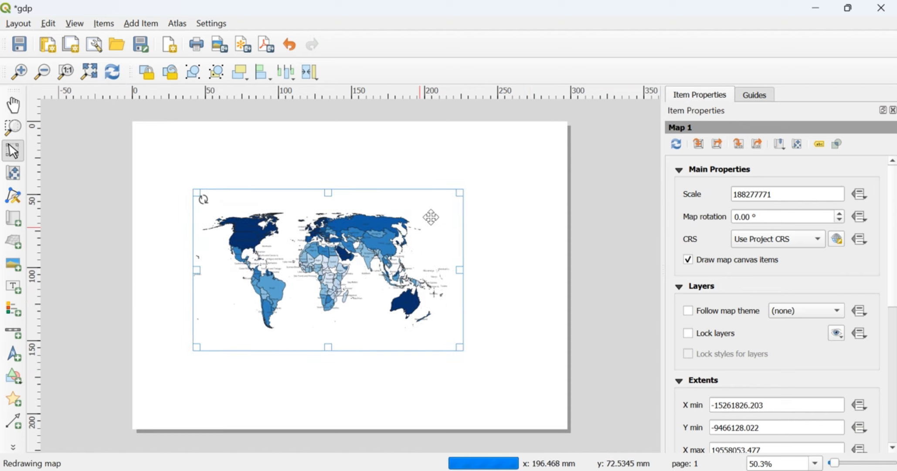
pyautogui.moveTo(464, 189); pyautogui.dragTo(516, 157)
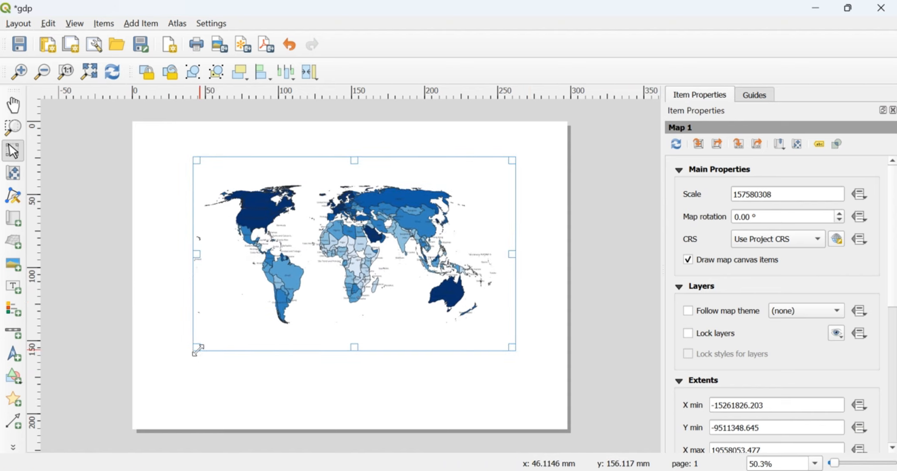
pyautogui.moveTo(197, 349); pyautogui.dragTo(151, 411)
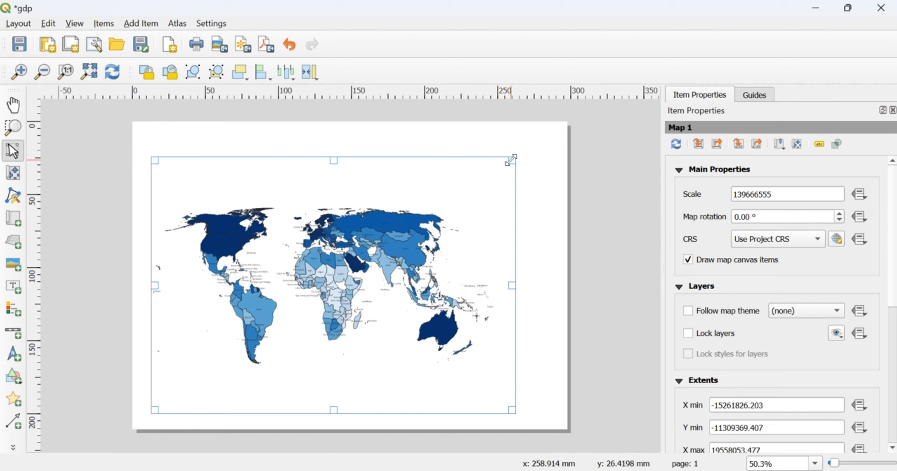
pyautogui.moveTo(511, 160); pyautogui.dragTo(557, 130)
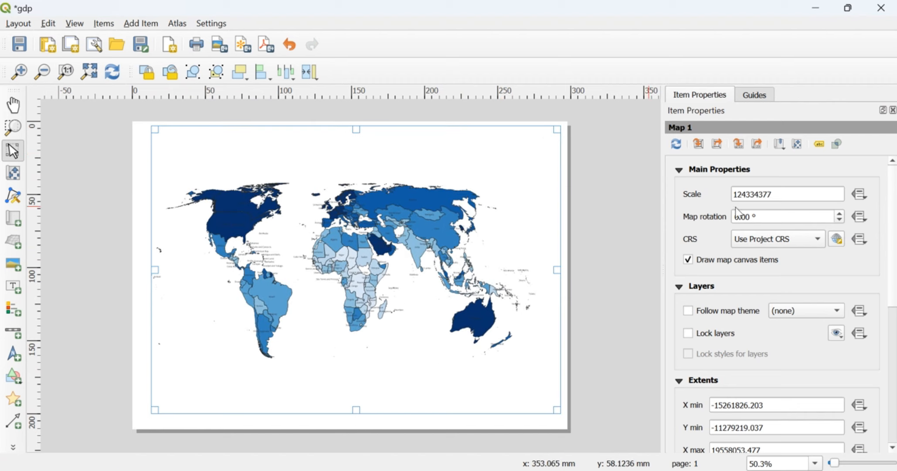
# Set the map's scale to 120000000 and move the map item slightly towards the page's left edge
pyautogui.click(750, 195)
pyautogui.moveTo(675, 202); pyautogui.dragTo(727, 195)
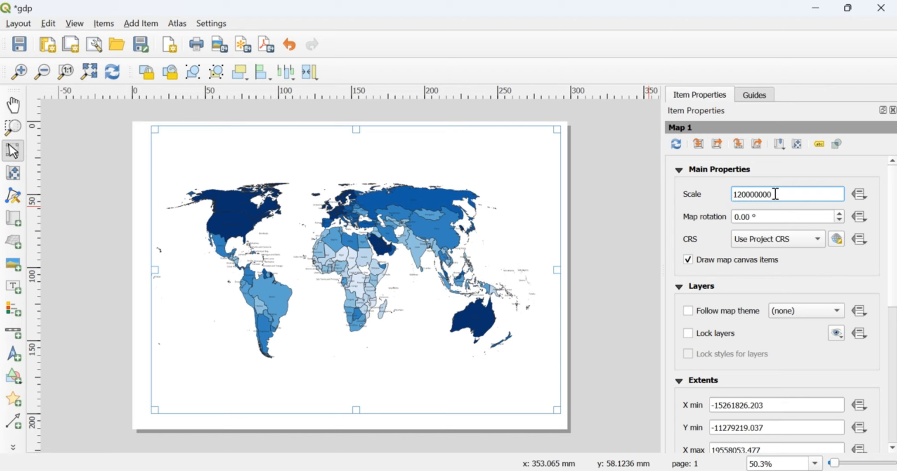
pyautogui.press('Return')
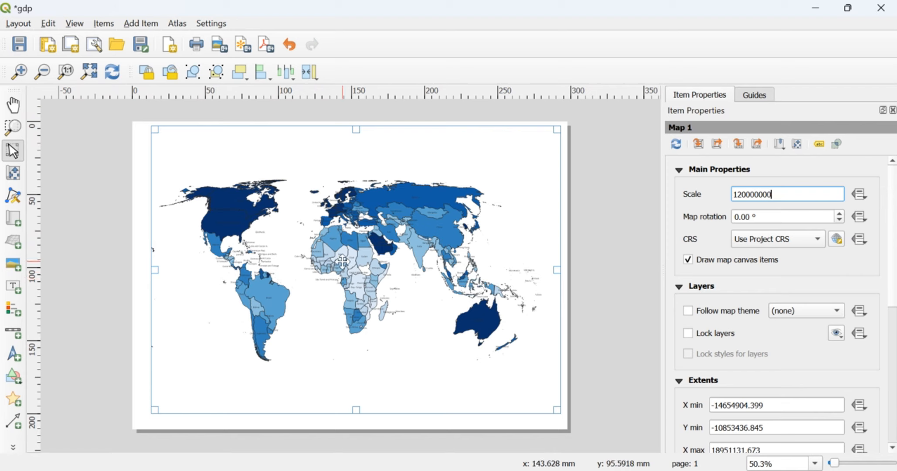
pyautogui.moveTo(365, 271); pyautogui.dragTo(359, 273)
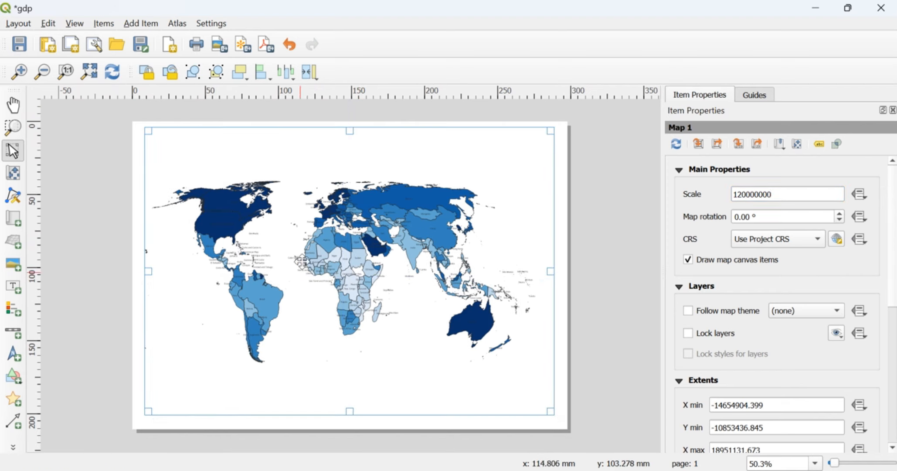
# Add a legend and place it in the lower-left corner of the map page
pyautogui.click(145, 25)
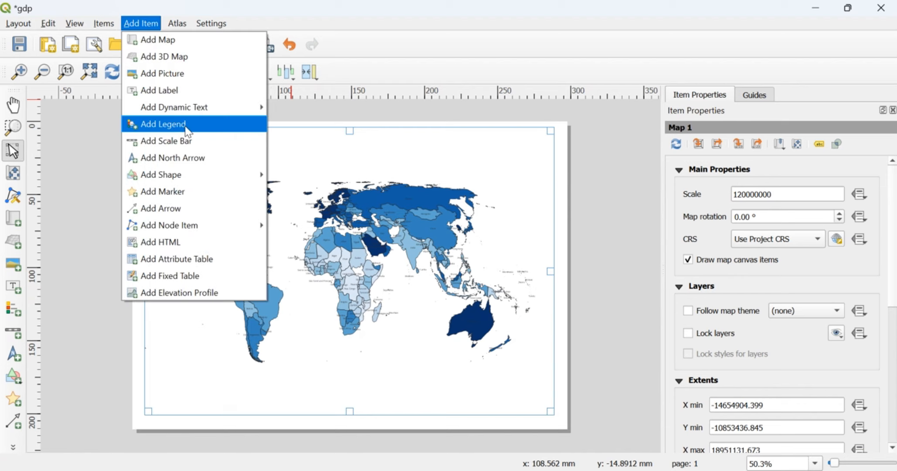
pyautogui.click(189, 125)
pyautogui.moveTo(307, 359); pyautogui.dragTo(389, 409)
pyautogui.moveTo(331, 408); pyautogui.dragTo(177, 318)
pyautogui.moveTo(195, 370); pyautogui.dragTo(174, 354)
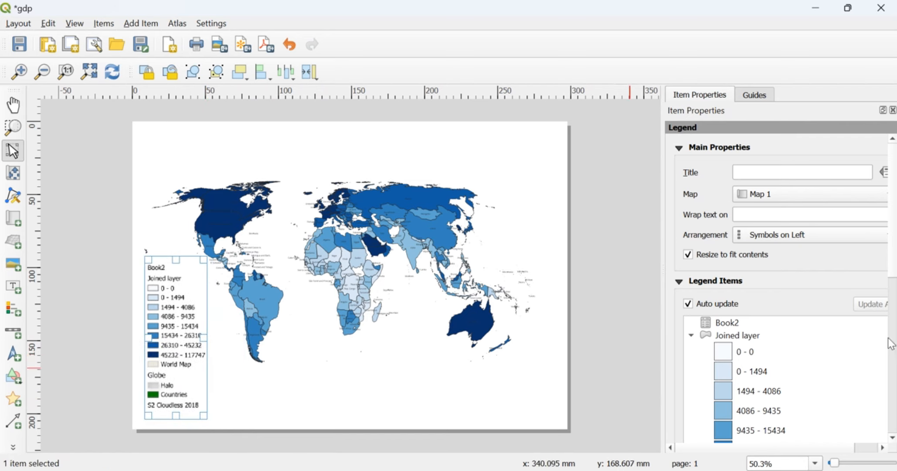
# Limit the legend to items inside linked maps and move it lower, beside South America
pyautogui.scroll(-4, 891, 344)
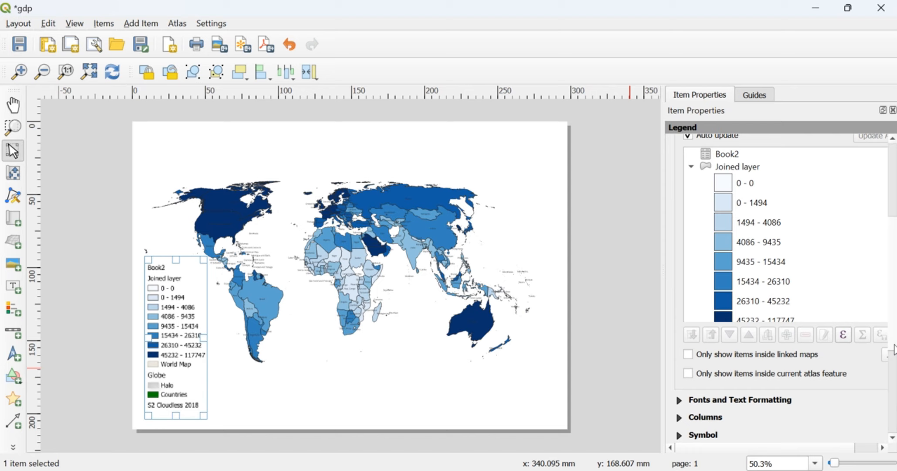
pyautogui.click(688, 354)
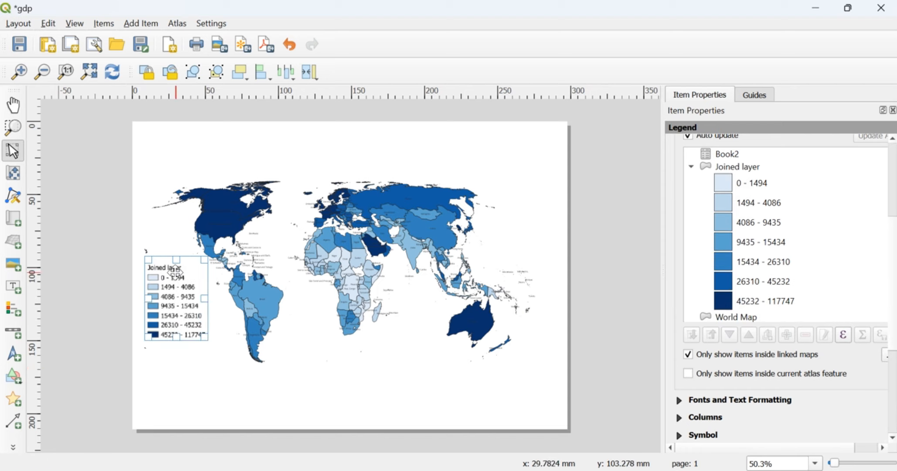
pyautogui.moveTo(170, 268); pyautogui.dragTo(173, 328)
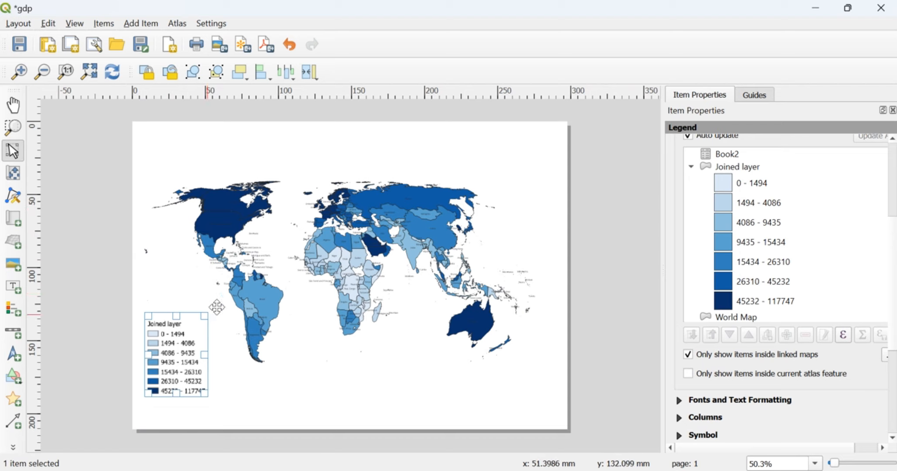
# Shift the map item slightly right and down to centre it on the page
pyautogui.click(362, 267)
pyautogui.moveTo(330, 270); pyautogui.dragTo(320, 274)
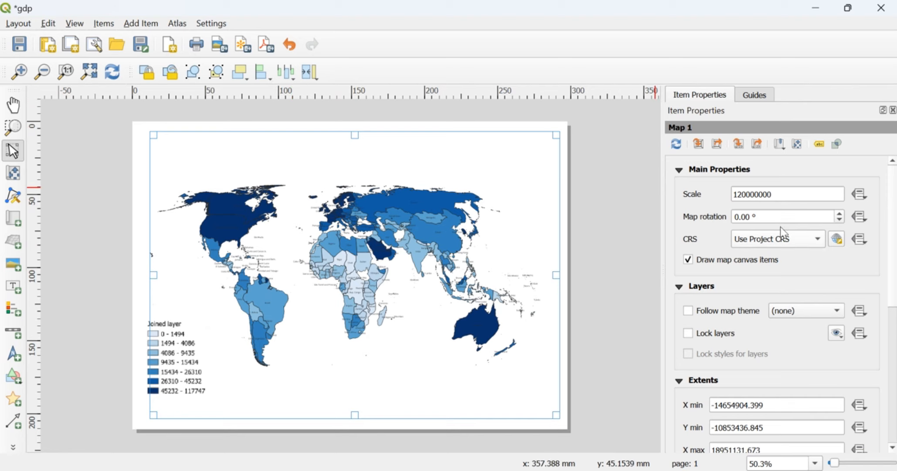
pyautogui.click(191, 363)
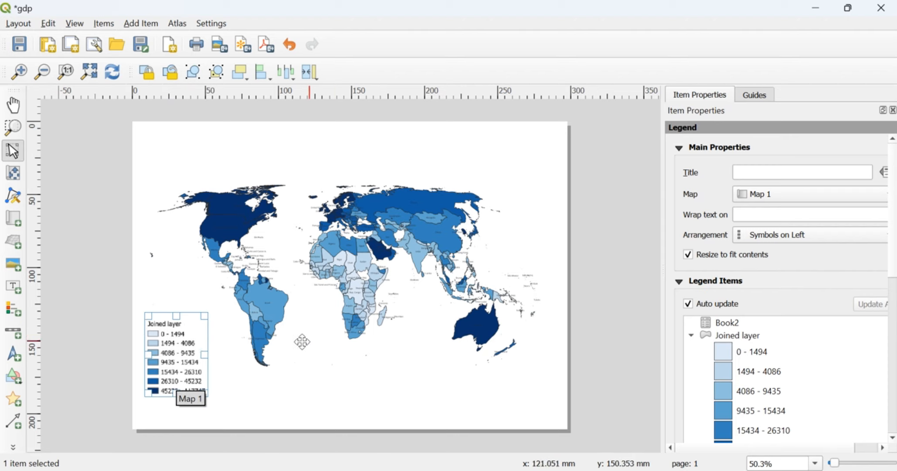
pyautogui.click(331, 145)
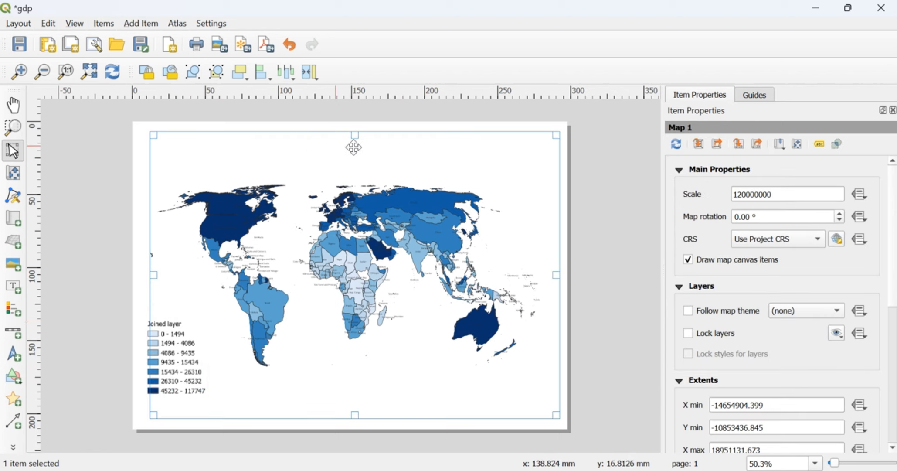
# Add a scale bar for Map 1 near the page's lower edge, below Africa
pyautogui.click(141, 23)
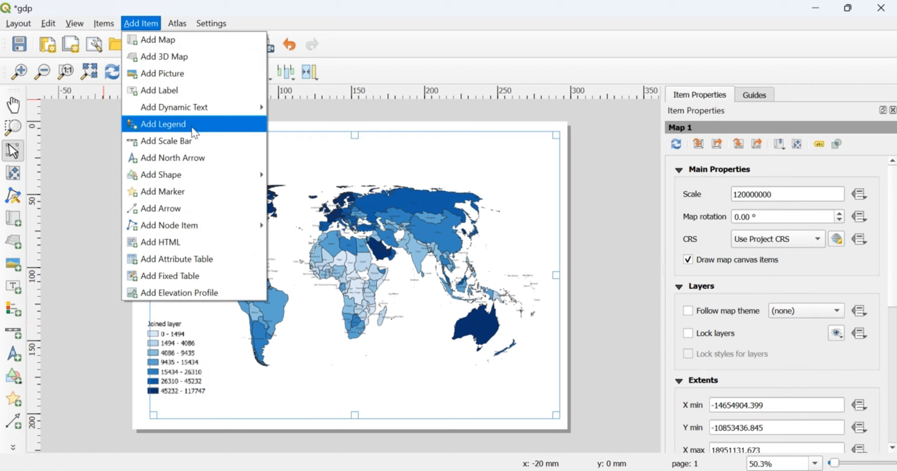
pyautogui.click(197, 141)
pyautogui.moveTo(307, 379); pyautogui.dragTo(421, 403)
pyautogui.moveTo(346, 386); pyautogui.dragTo(367, 396)
# Add a north arrow in the map page's upper-right corner, above East Asia
pyautogui.click(141, 23)
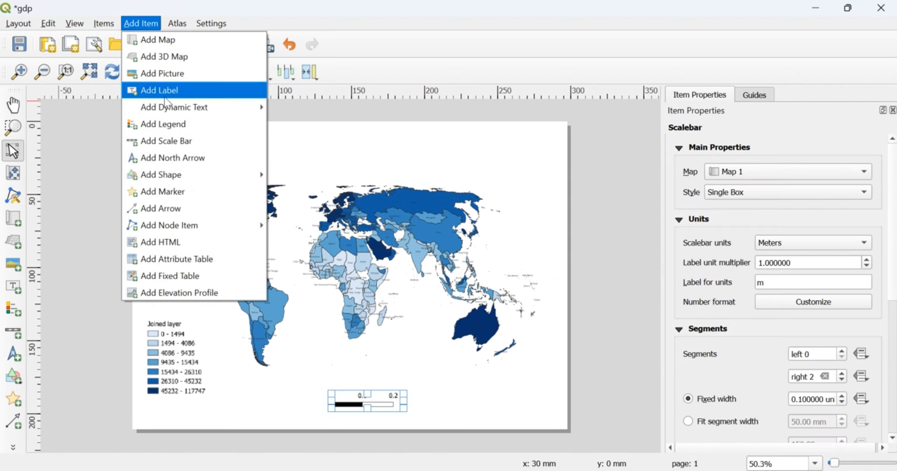
pyautogui.click(190, 158)
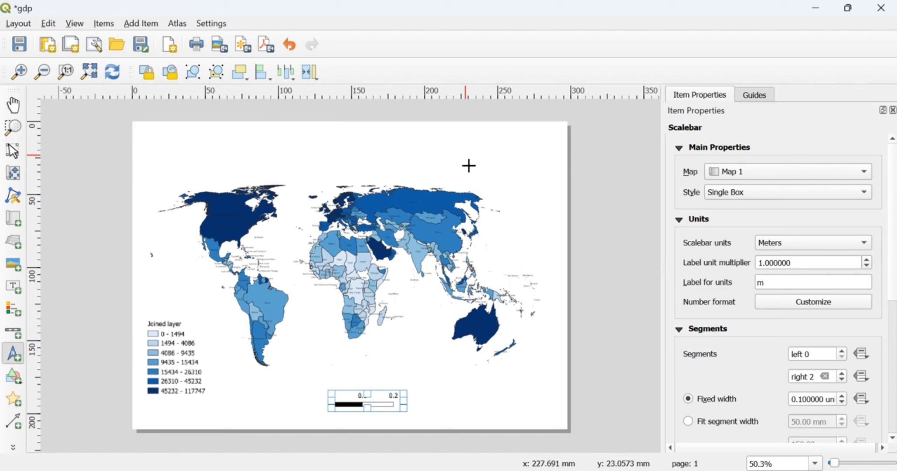
pyautogui.moveTo(487, 142); pyautogui.dragTo(523, 183)
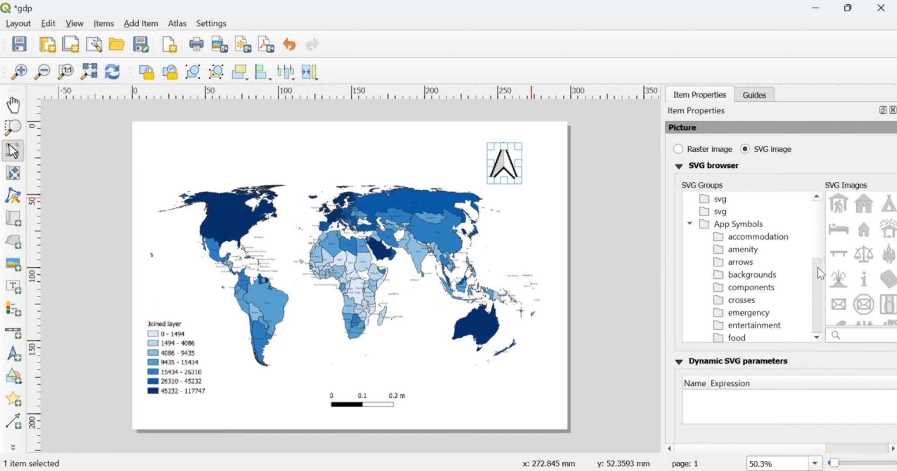
# Change the north arrow's SVG image to the arrowhead enclosed in a circle from the SVG browser
pyautogui.scroll(-5, 850, 292)
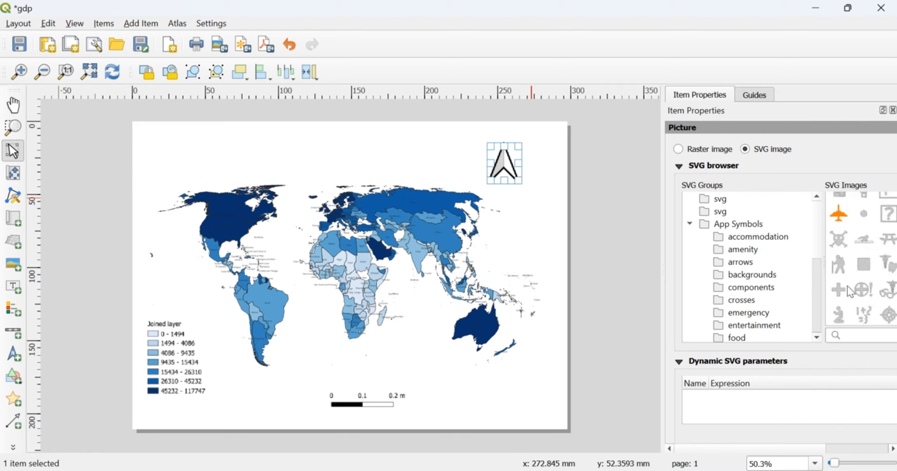
pyautogui.scroll(-10, 855, 289)
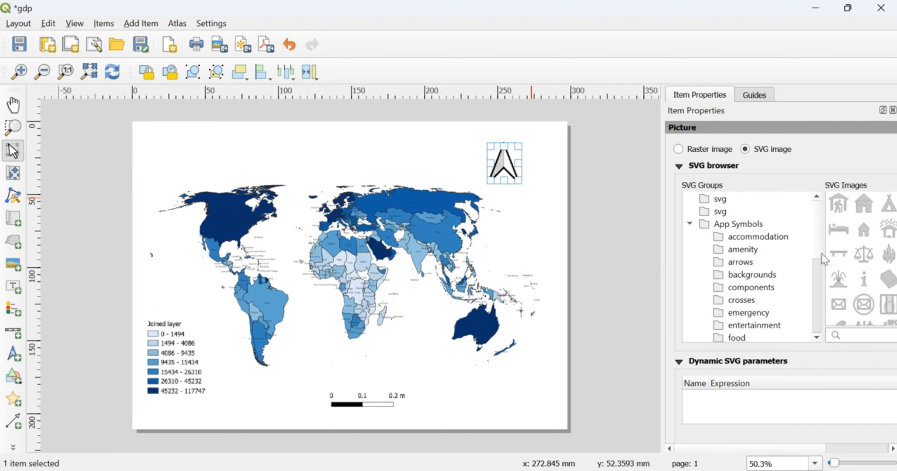
pyautogui.moveTo(824, 249); pyautogui.dragTo(754, 260)
pyautogui.scroll(-3, 835, 292)
pyautogui.click(850, 229)
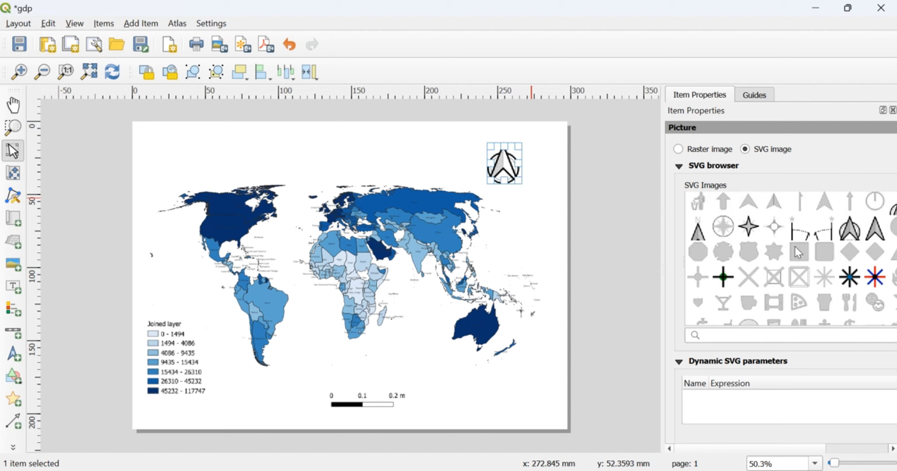
# Move the north arrow slightly down and right, and deselect all layout items
pyautogui.moveTo(512, 170); pyautogui.dragTo(518, 182)
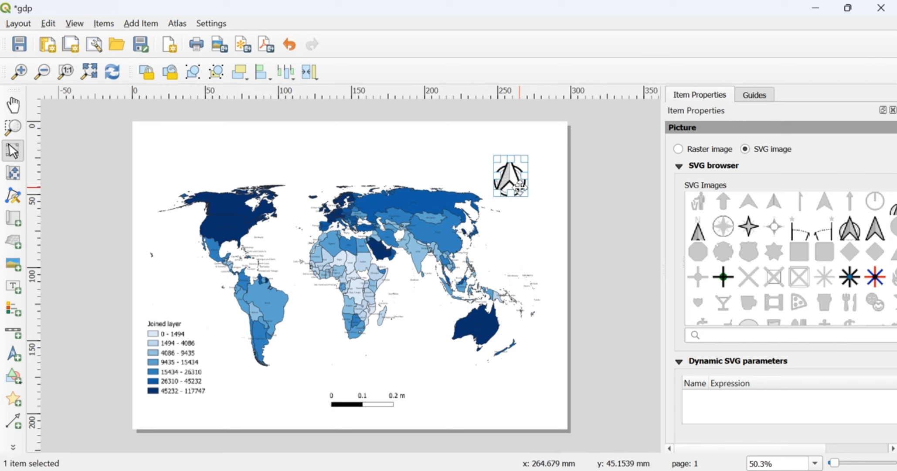
pyautogui.click(455, 389)
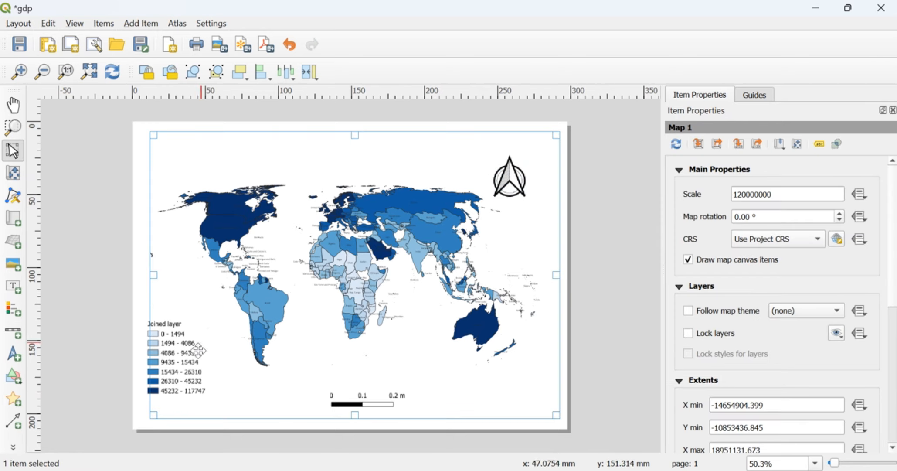
pyautogui.click(112, 258)
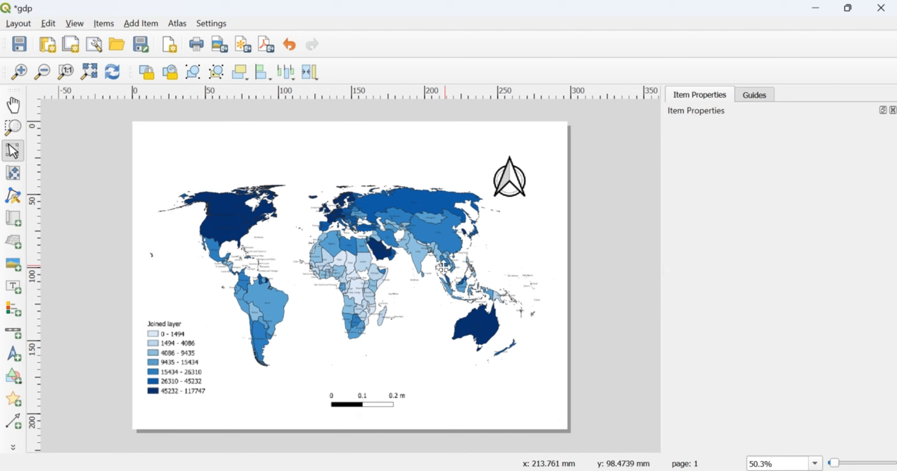
pyautogui.click(404, 282)
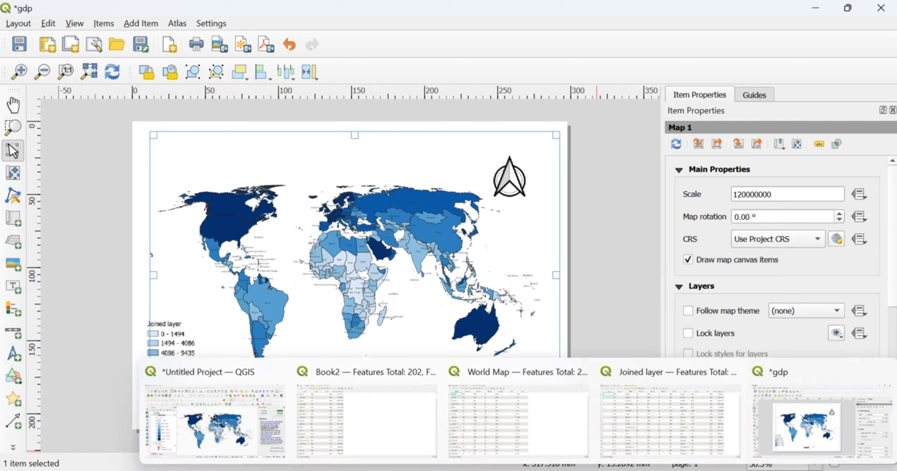
pyautogui.click(235, 425)
pyautogui.moveTo(326, 197)
pyautogui.mouseDown()
pyautogui.moveTo(320, 205)
pyautogui.moveTo(328, 198)
pyautogui.mouseUp()
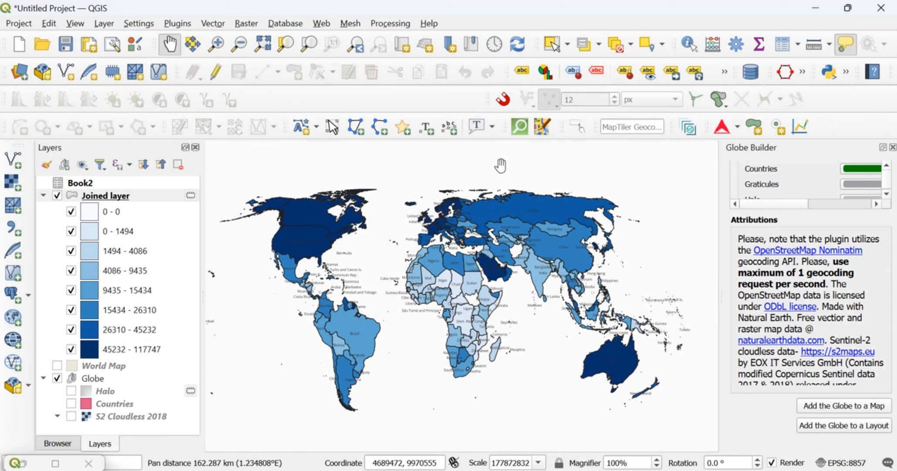
pyautogui.moveTo(457, 322); pyautogui.dragTo(464, 327)
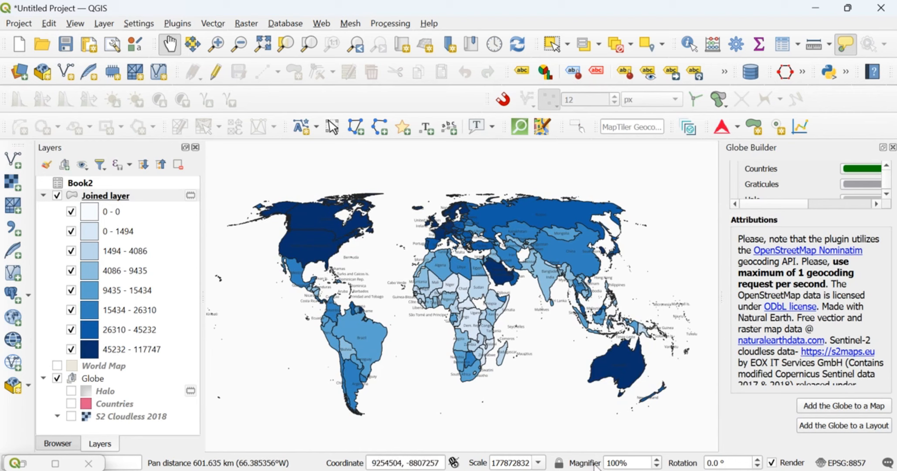
pyautogui.moveTo(16, 463)
pyautogui.click(819, 430)
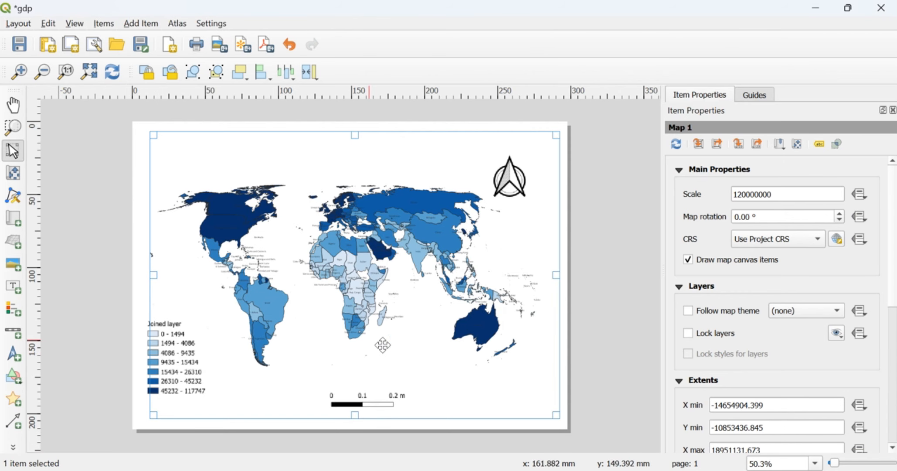
# Switch to the main QGIS project window and enable a title label decoration with the text "GDP Per Country"
pyautogui.click(814, 10)
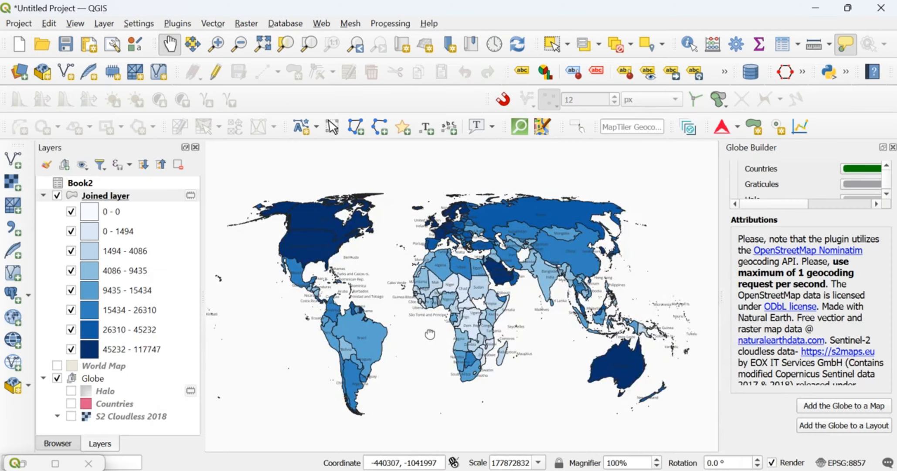
pyautogui.moveTo(430, 334); pyautogui.dragTo(436, 332)
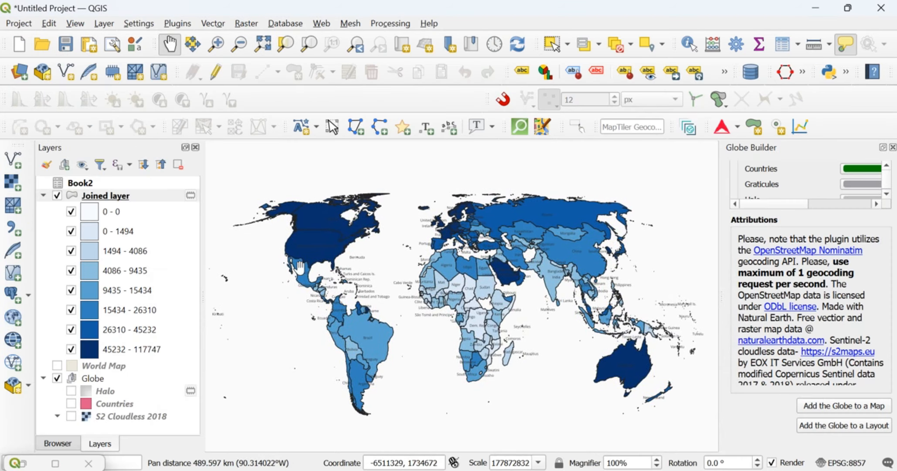
pyautogui.click(19, 24)
pyautogui.moveTo(70, 26)
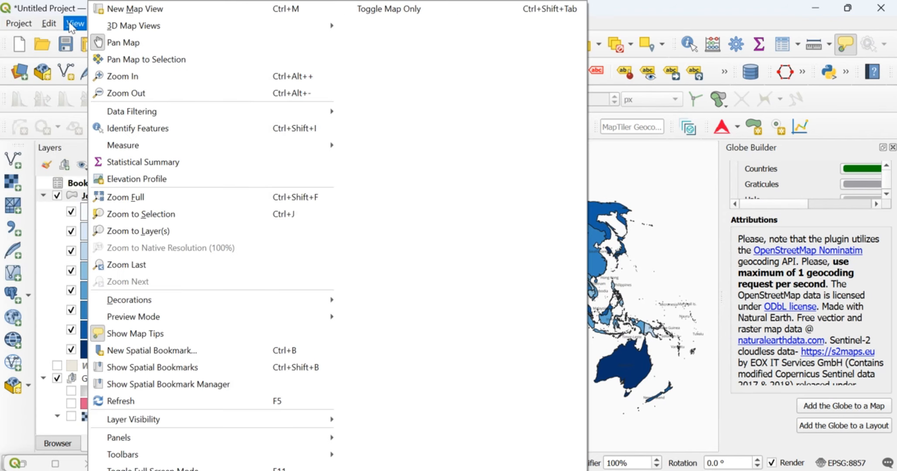
pyautogui.moveTo(210, 300)
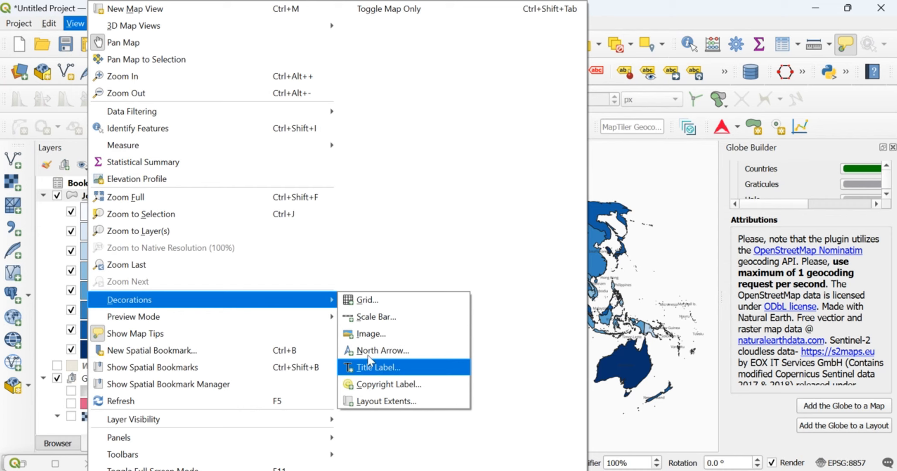
pyautogui.click(378, 367)
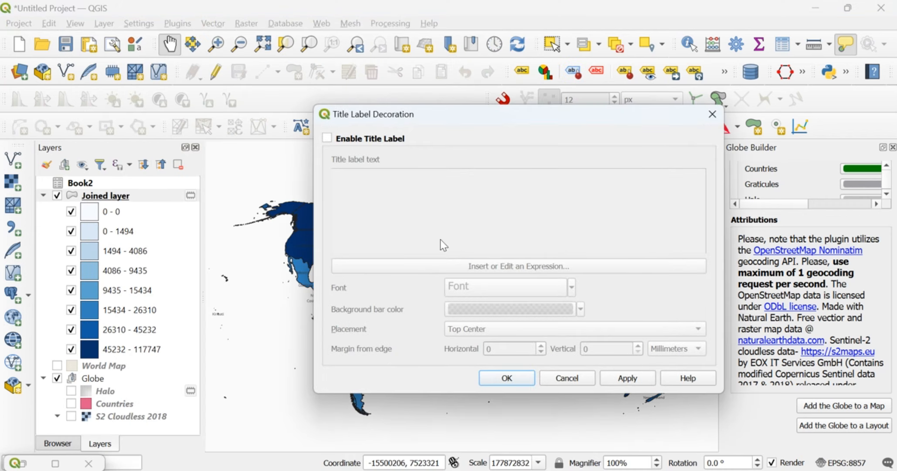
pyautogui.click(328, 139)
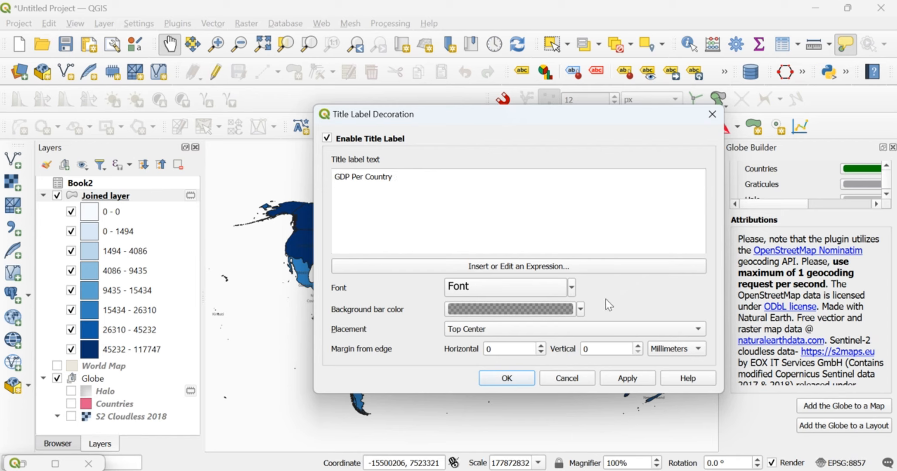
# Try the title label at Top Left on the map canvas, and return its placement to Top Center
pyautogui.click(503, 333)
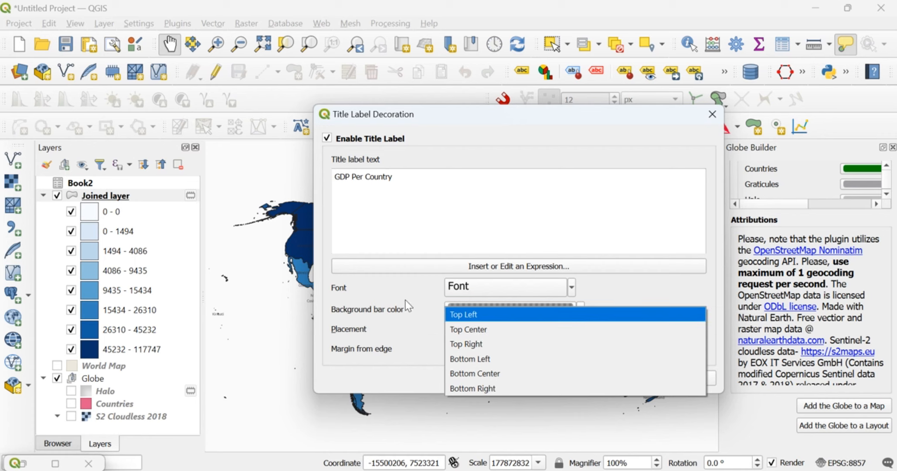
pyautogui.click(420, 288)
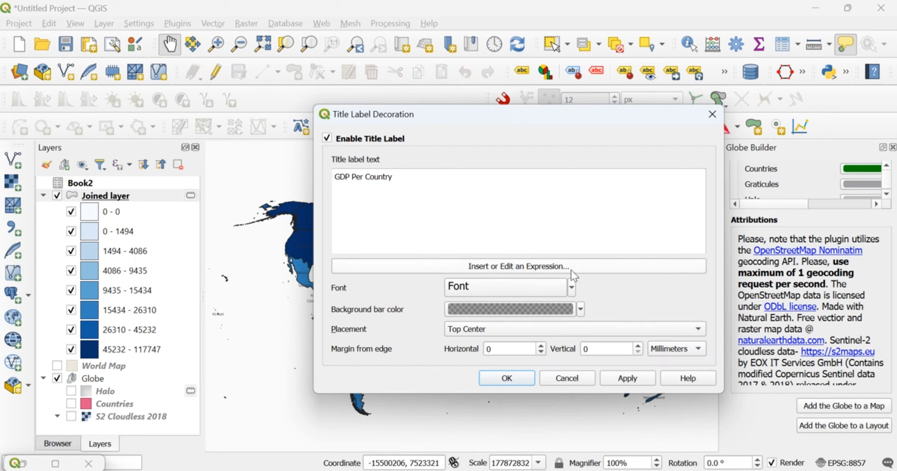
pyautogui.click(567, 330)
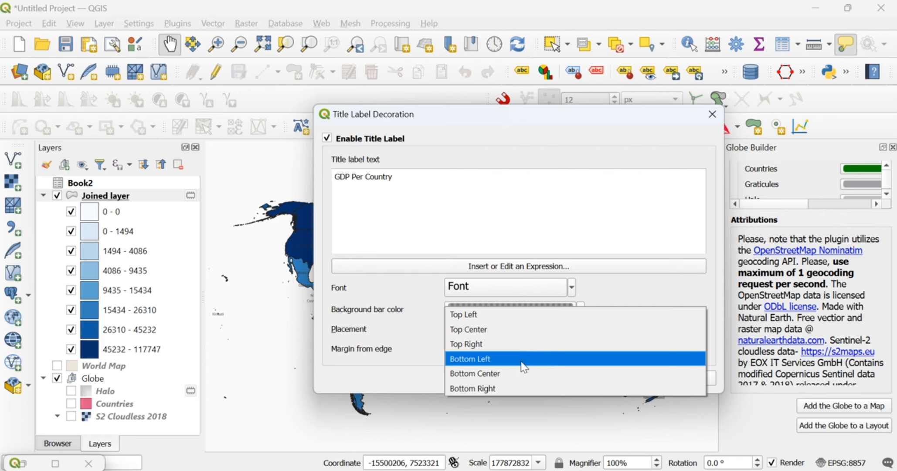
pyautogui.click(522, 320)
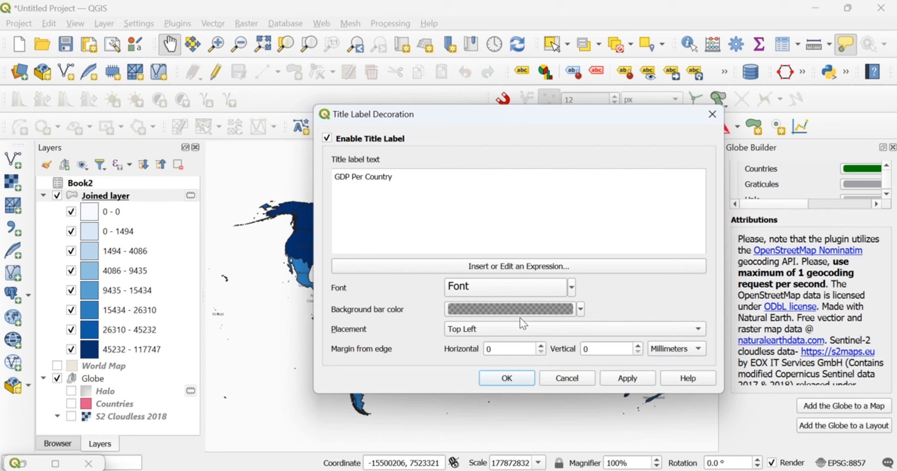
pyautogui.click(603, 380)
pyautogui.moveTo(485, 112); pyautogui.dragTo(424, 159)
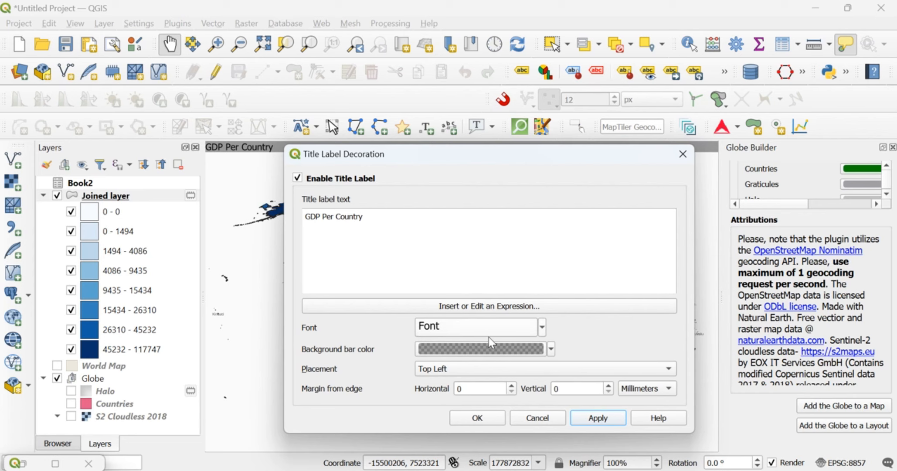
pyautogui.click(481, 376)
pyautogui.click(445, 385)
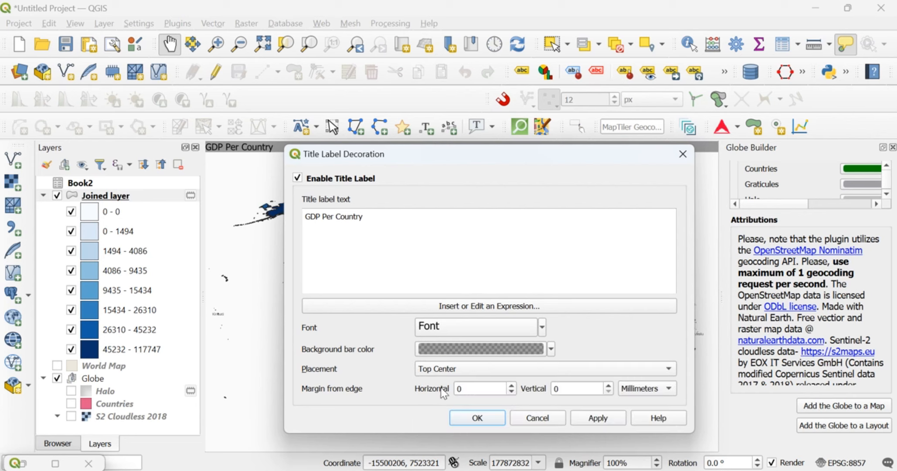
# Set the title's background bar colour to light pink and turn on a light pink text buffer for its font
pyautogui.click(551, 349)
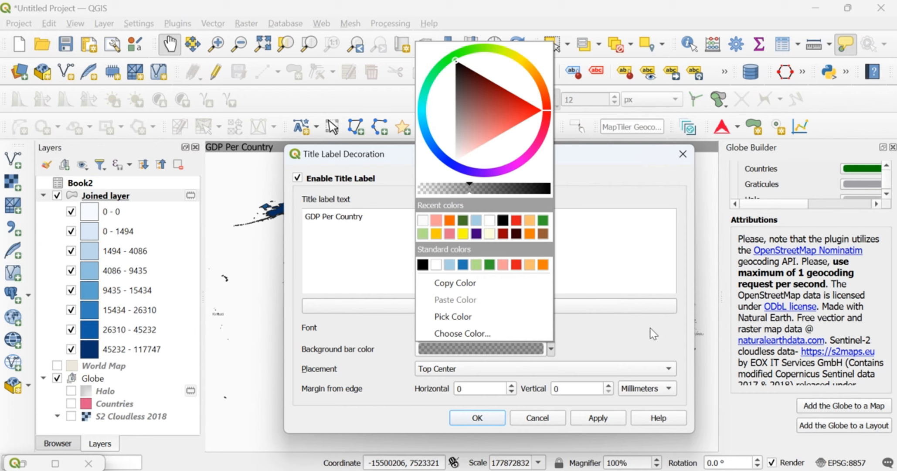
pyautogui.click(435, 220)
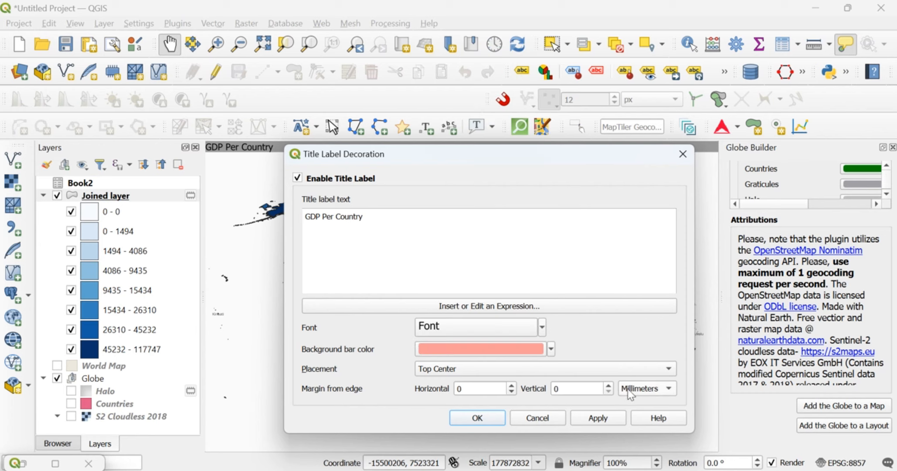
pyautogui.click(457, 324)
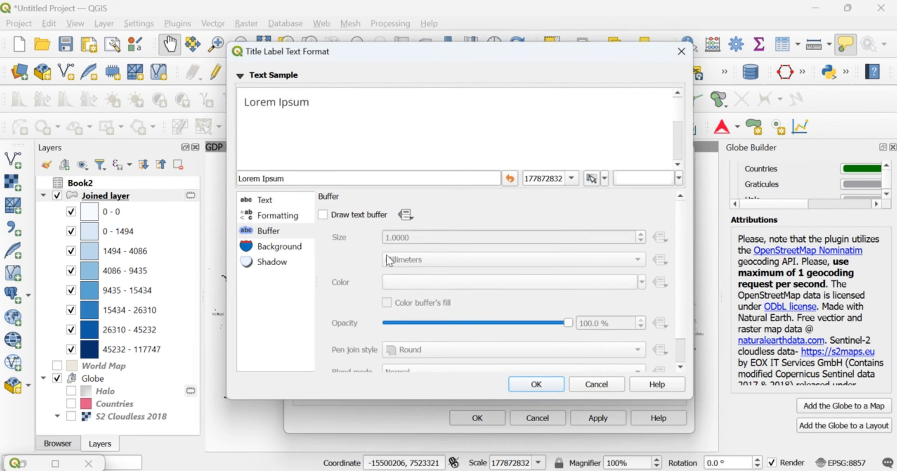
pyautogui.click(323, 214)
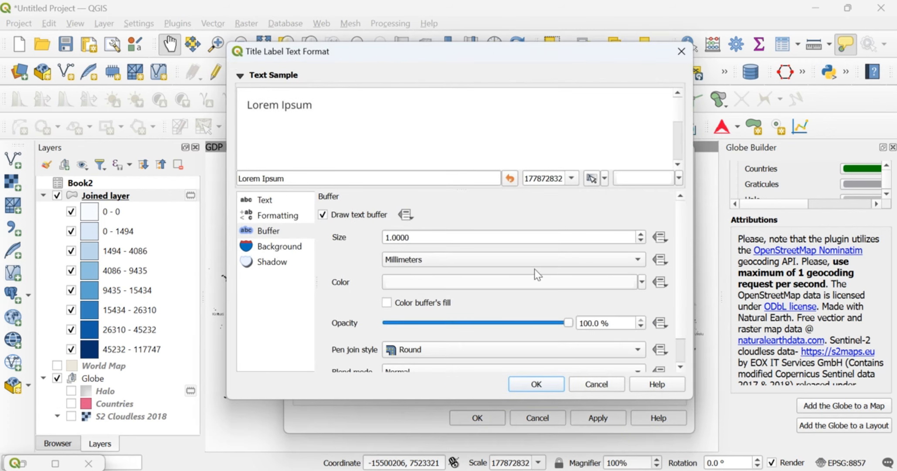
pyautogui.click(641, 283)
pyautogui.click(390, 178)
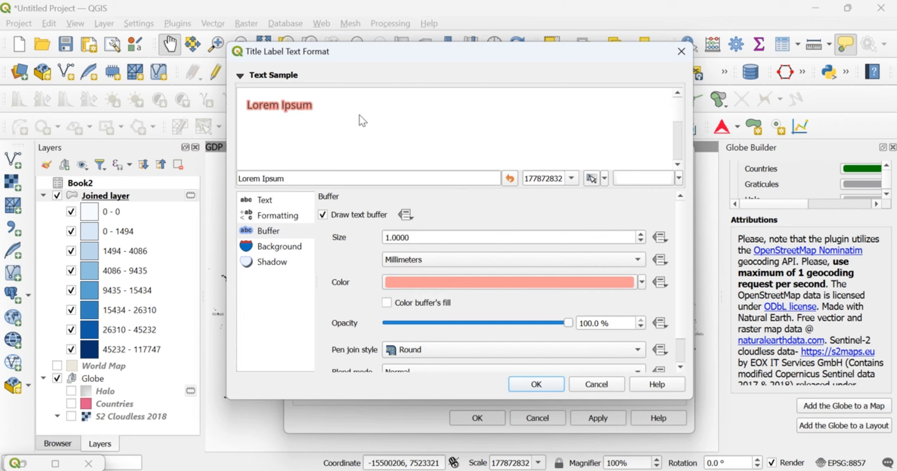
# Turn on the colour fill of the title text's buffer and accept the title label decoration
pyautogui.scroll(-2, 356, 305)
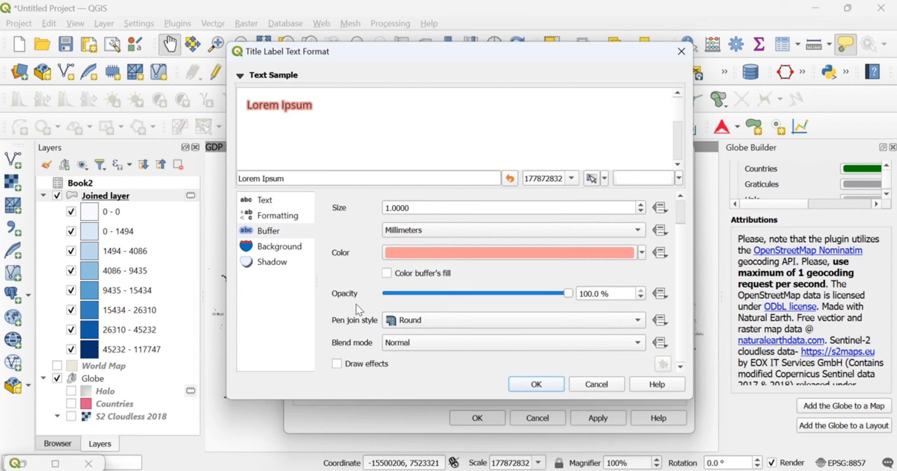
pyautogui.click(386, 274)
pyautogui.click(562, 390)
pyautogui.moveTo(512, 157); pyautogui.dragTo(529, 142)
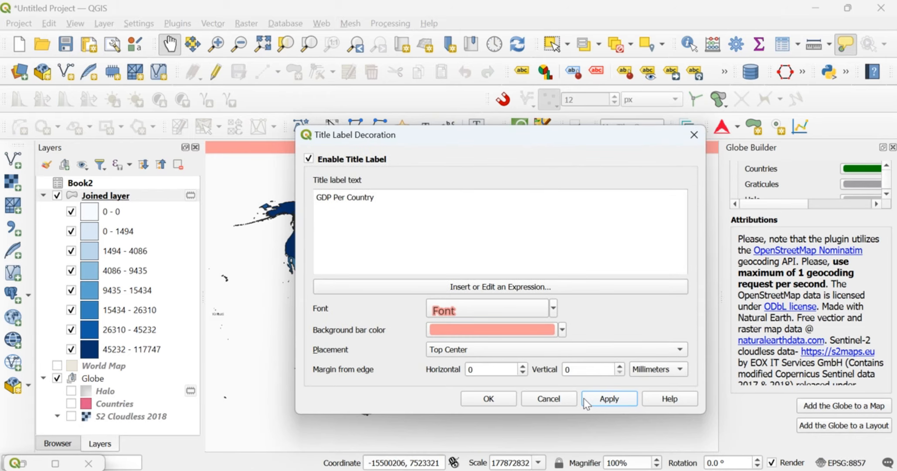
pyautogui.click(489, 398)
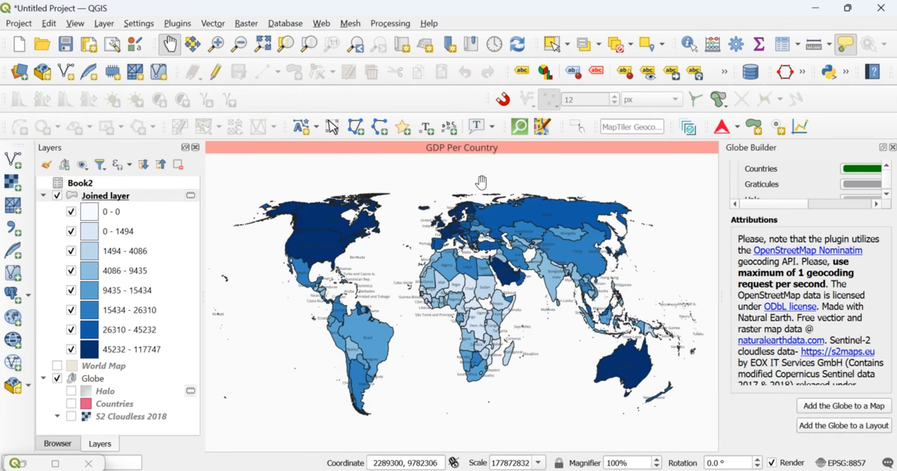
# Make the title label decoration's light pink background bar mostly transparent and apply the change to the map canvas
pyautogui.moveTo(481, 182)
pyautogui.mouseDown()
pyautogui.moveTo(489, 229)
pyautogui.moveTo(481, 177)
pyautogui.mouseUp()
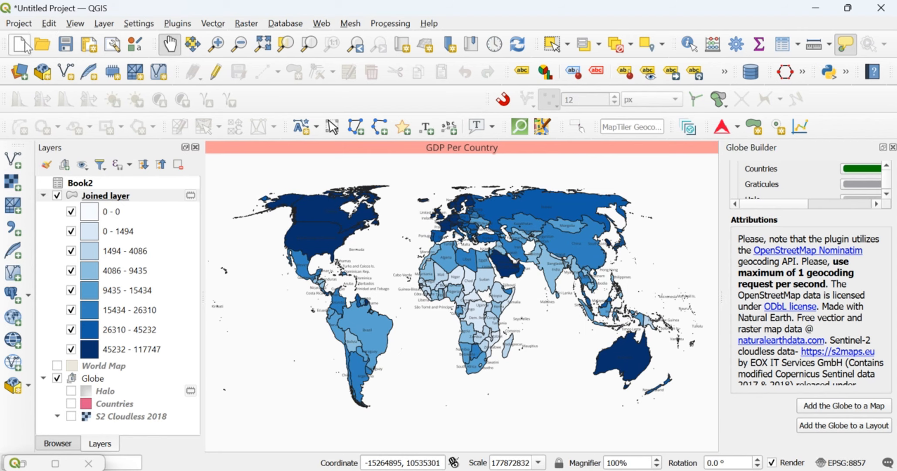
pyautogui.click(75, 23)
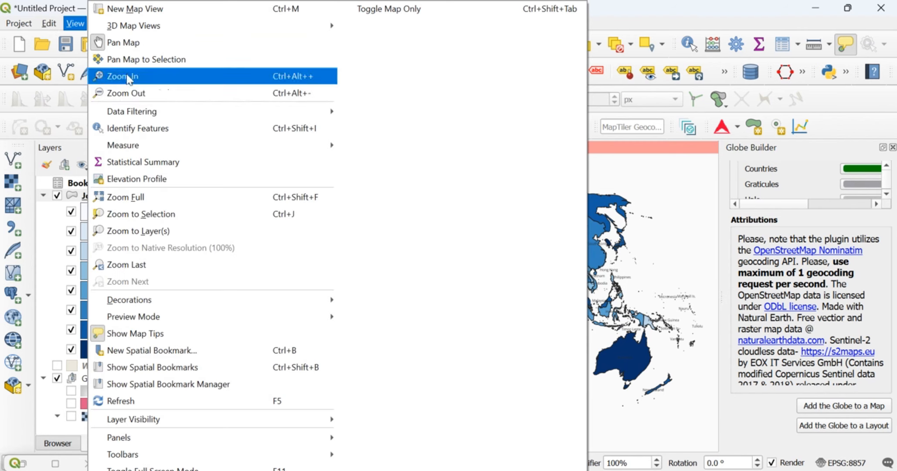
pyautogui.moveTo(206, 301)
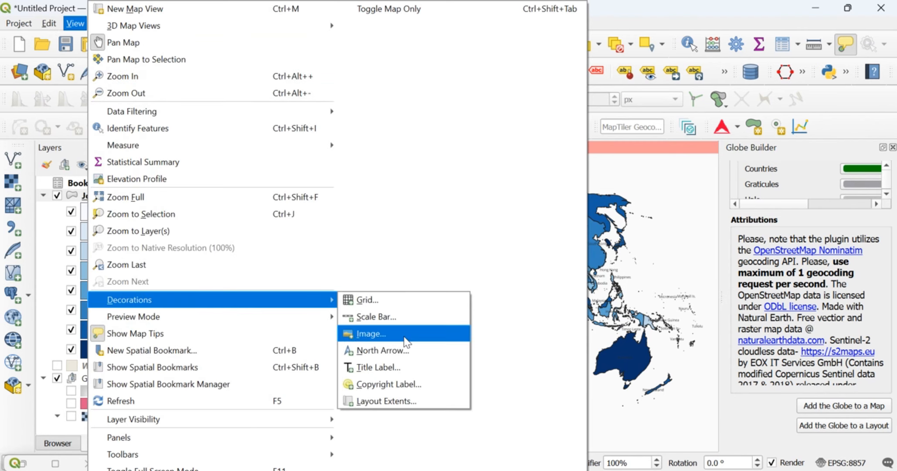
pyautogui.click(395, 367)
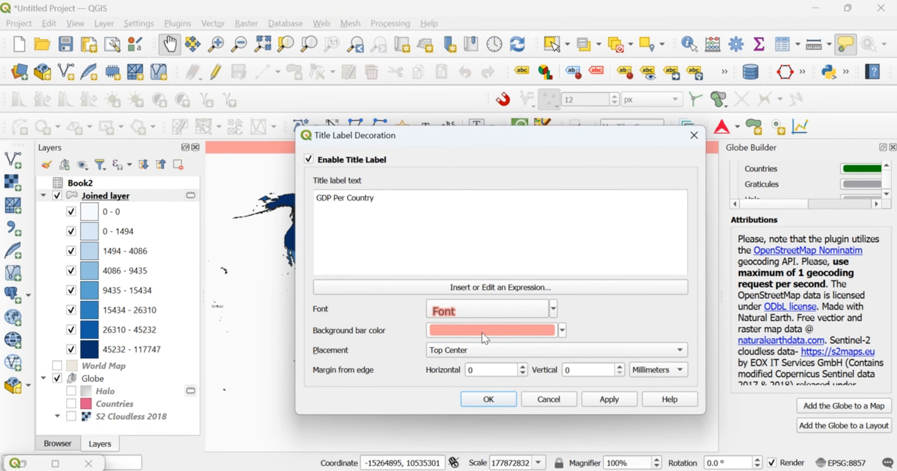
pyautogui.click(563, 333)
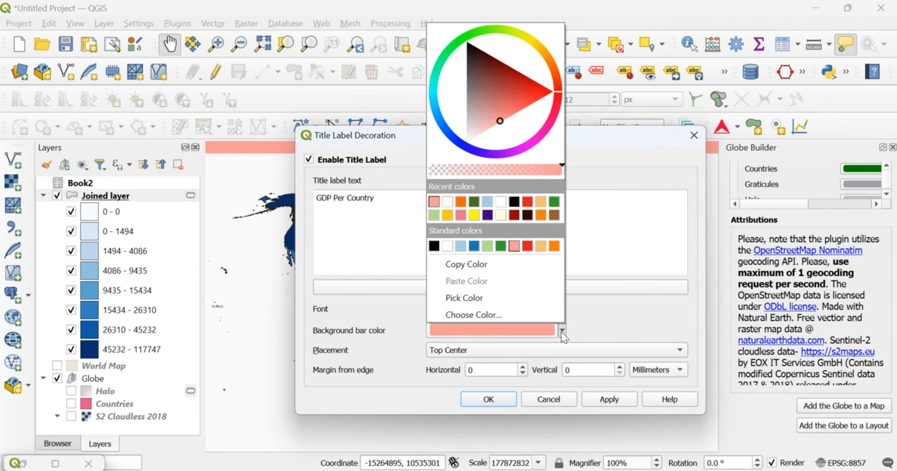
pyautogui.moveTo(460, 171); pyautogui.dragTo(449, 173)
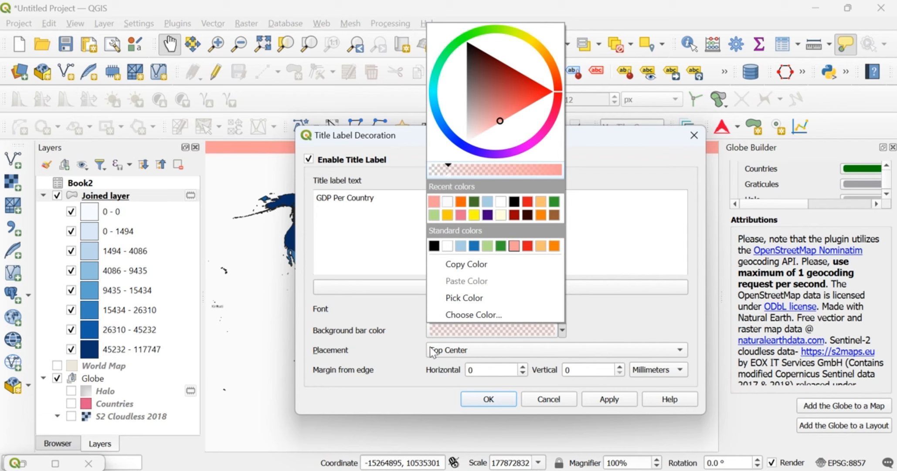
pyautogui.click(594, 402)
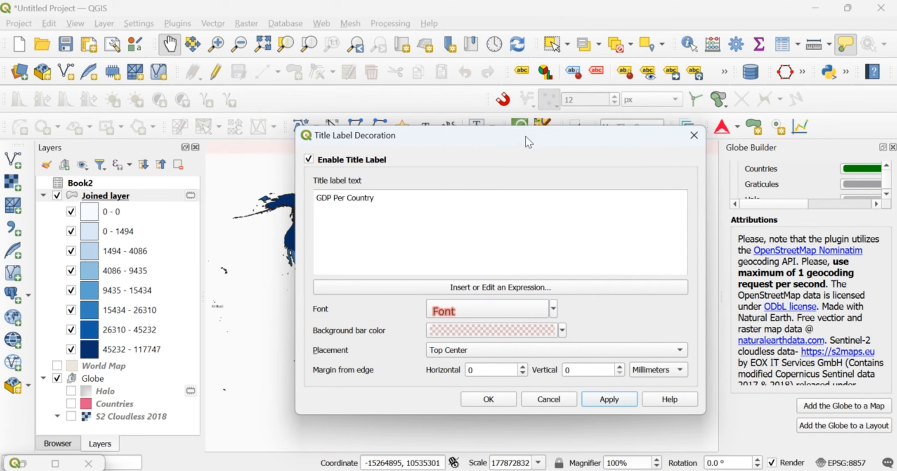
# Set the title label font's text buffer size to 5 millimetres and apply it to the decoration
pyautogui.moveTo(529, 142)
pyautogui.mouseDown()
pyautogui.moveTo(542, 330)
pyautogui.moveTo(525, 152)
pyautogui.mouseUp()
pyautogui.click(479, 331)
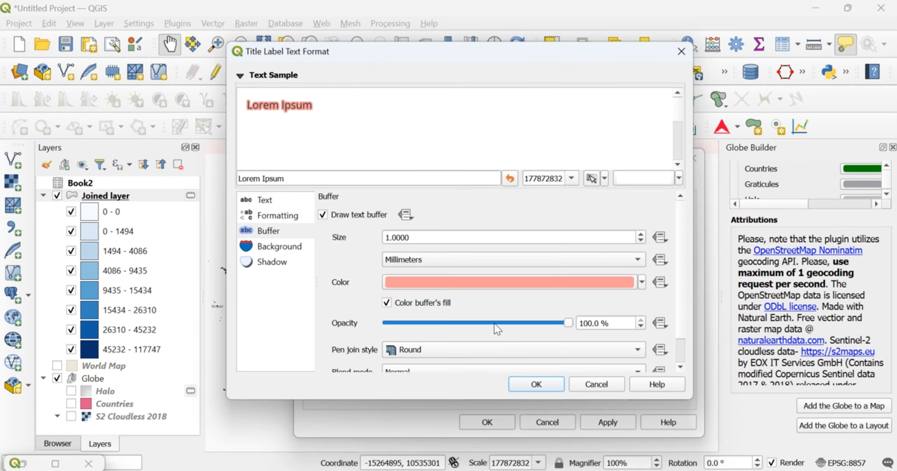
pyautogui.click(642, 235)
pyautogui.tripleClick(642, 235)
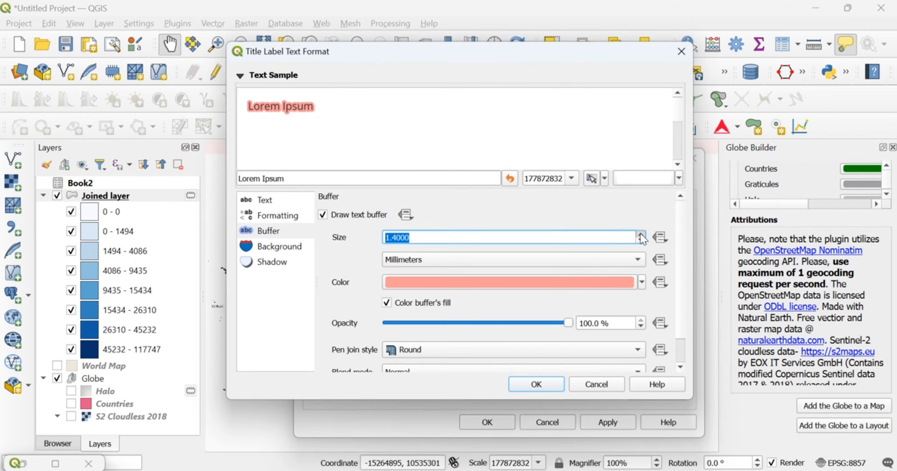
pyautogui.tripleClick(641, 235)
pyautogui.tripleClick(641, 234)
pyautogui.tripleClick(641, 235)
pyautogui.tripleClick(641, 235)
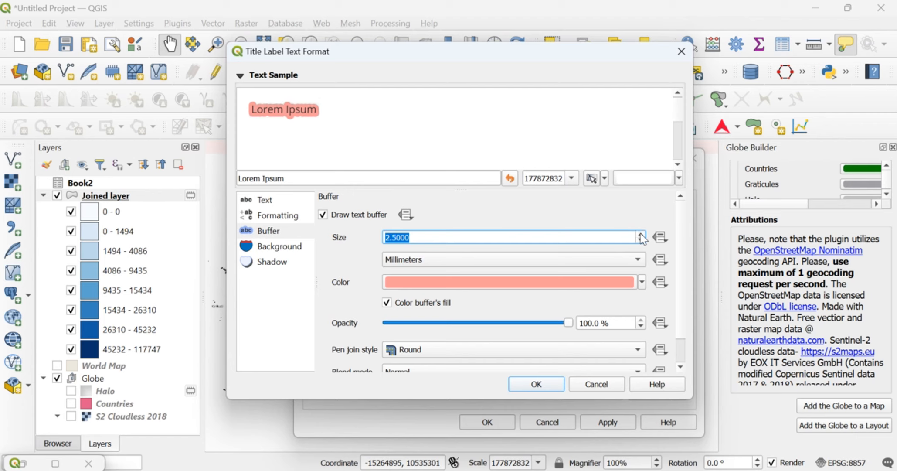
pyautogui.tripleClick(641, 234)
pyautogui.tripleClick(641, 235)
pyautogui.doubleClick(641, 235)
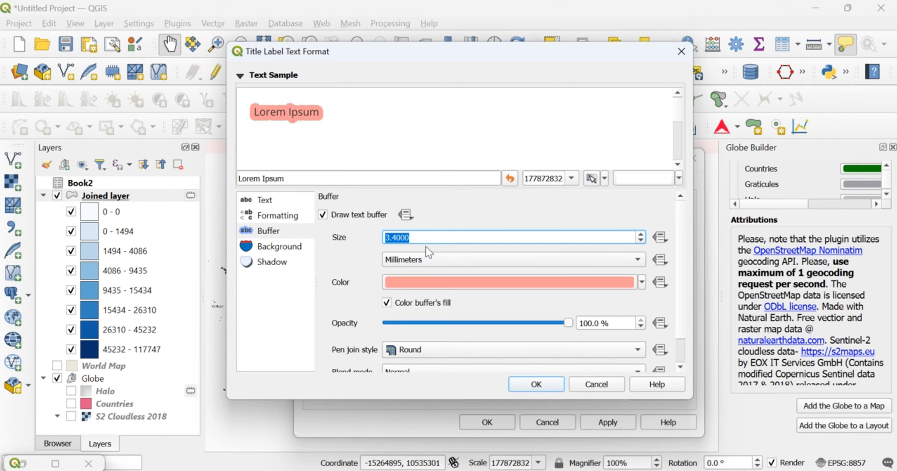
pyautogui.write('5')
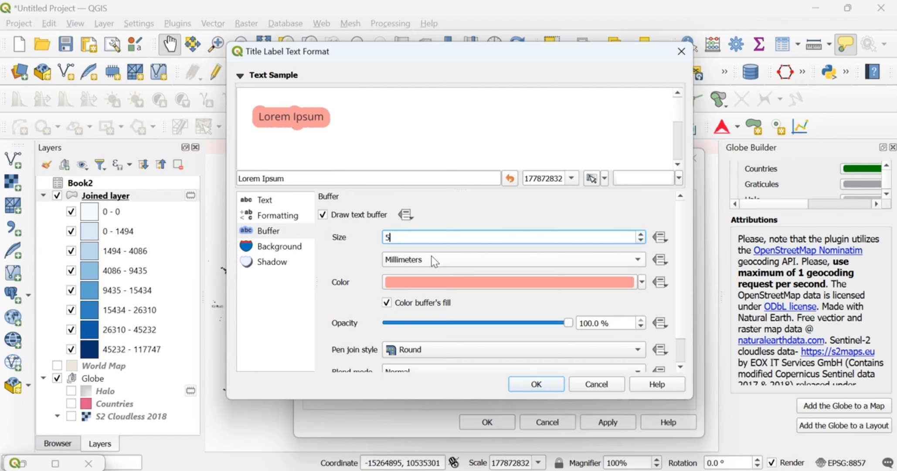
pyautogui.click(537, 384)
pyautogui.moveTo(505, 162)
pyautogui.mouseDown()
pyautogui.moveTo(508, 270)
pyautogui.moveTo(508, 167)
pyautogui.mouseUp()
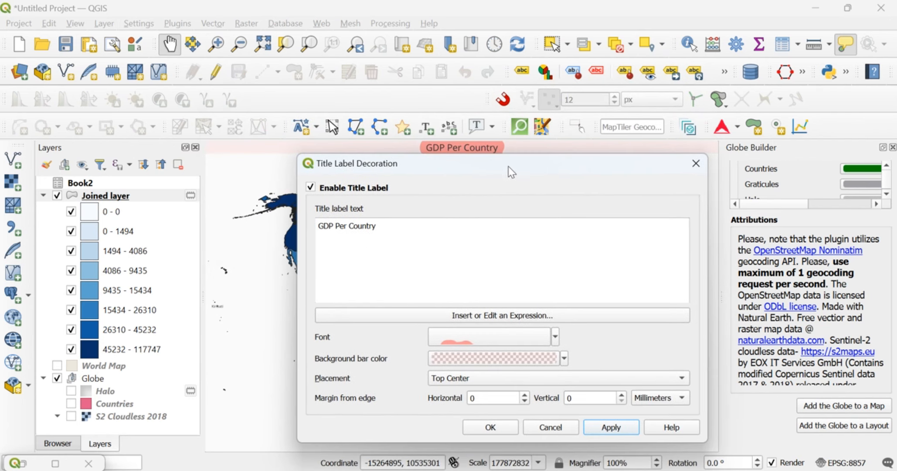
pyautogui.click(564, 359)
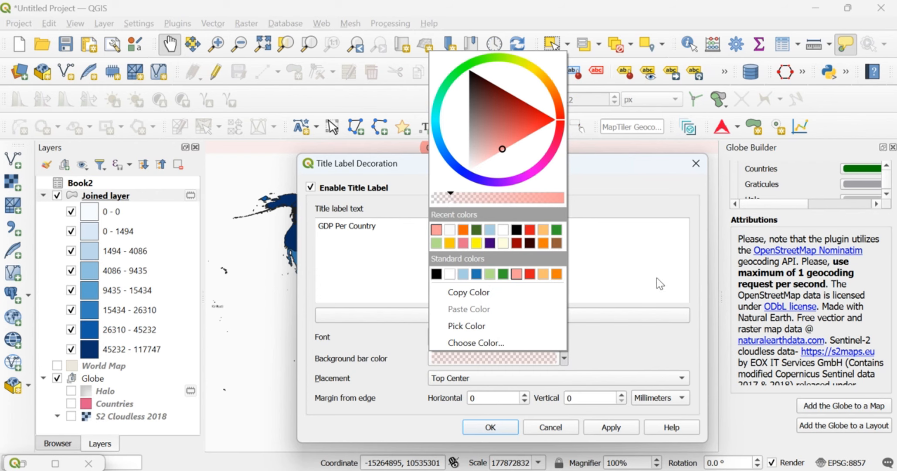
pyautogui.click(645, 315)
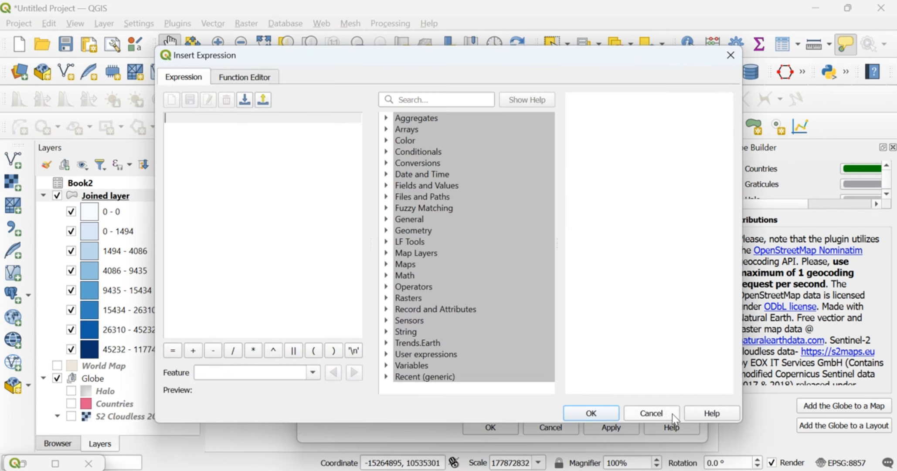
pyautogui.click(674, 418)
# Accept the title label decoration and centre the world map beneath the title on the canvas
pyautogui.click(489, 426)
pyautogui.moveTo(494, 317); pyautogui.dragTo(431, 318)
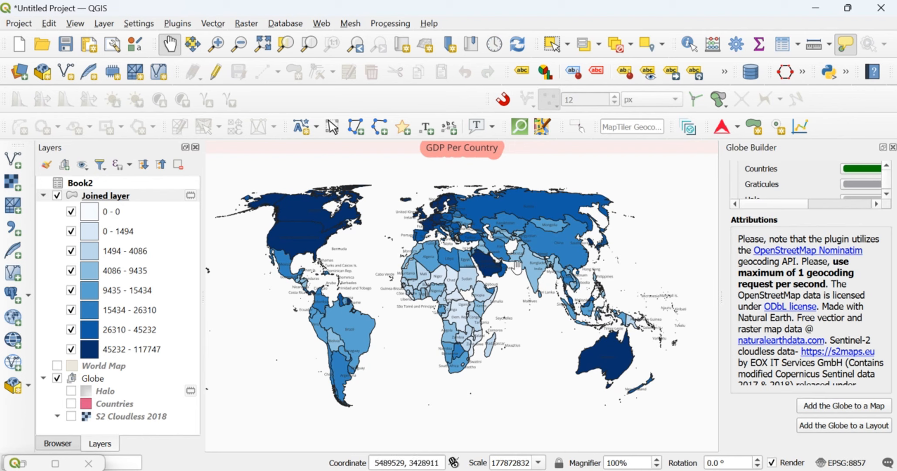
pyautogui.moveTo(433, 267); pyautogui.dragTo(439, 270)
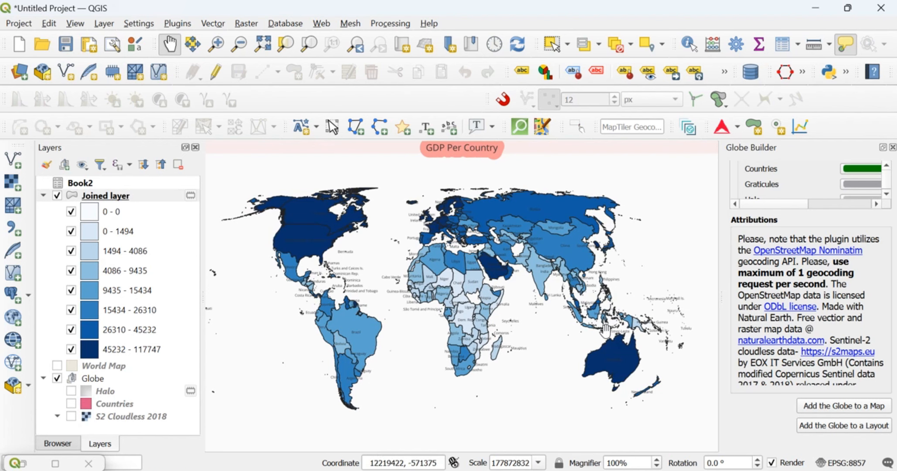
pyautogui.moveTo(448, 331); pyautogui.dragTo(452, 334)
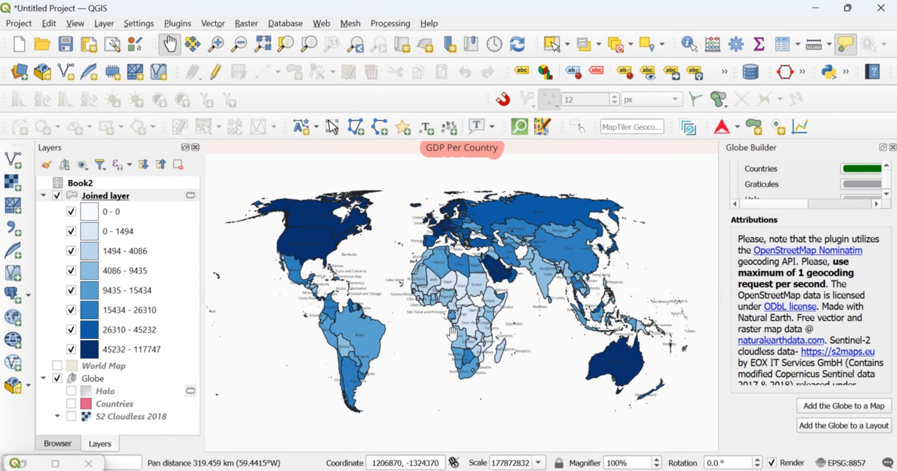
pyautogui.moveTo(676, 470)
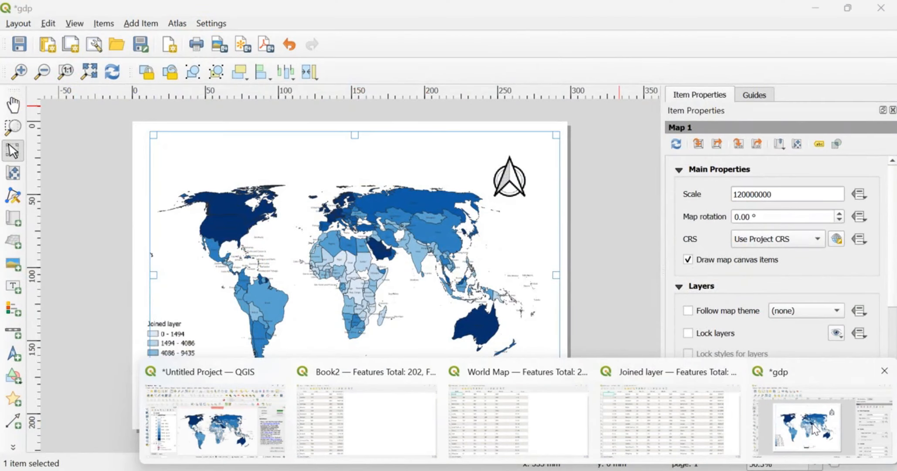
pyautogui.click(814, 430)
pyautogui.click(814, 9)
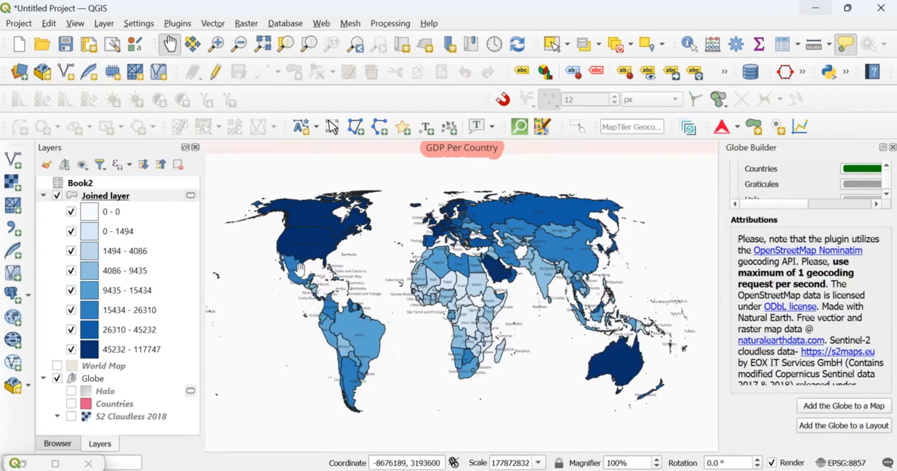
# Export the map canvas with its title decoration as a PNG image named gdp_polygon in the Downloads folder
pyautogui.click(26, 24)
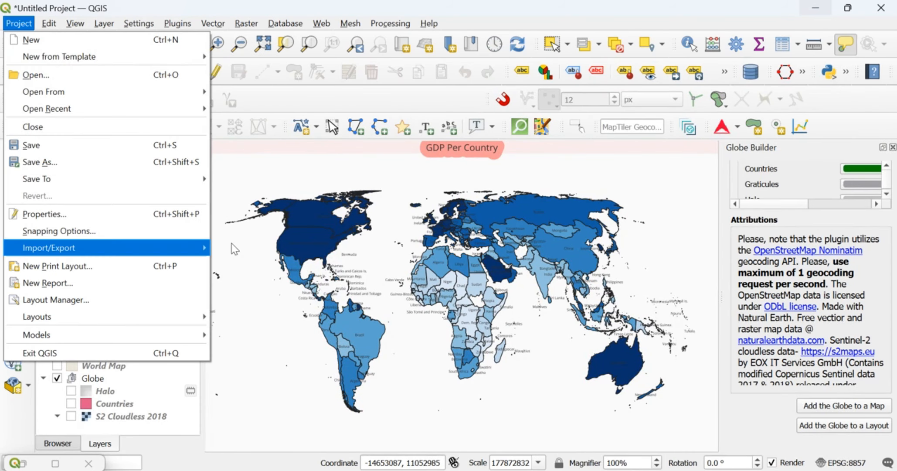
pyautogui.moveTo(196, 248)
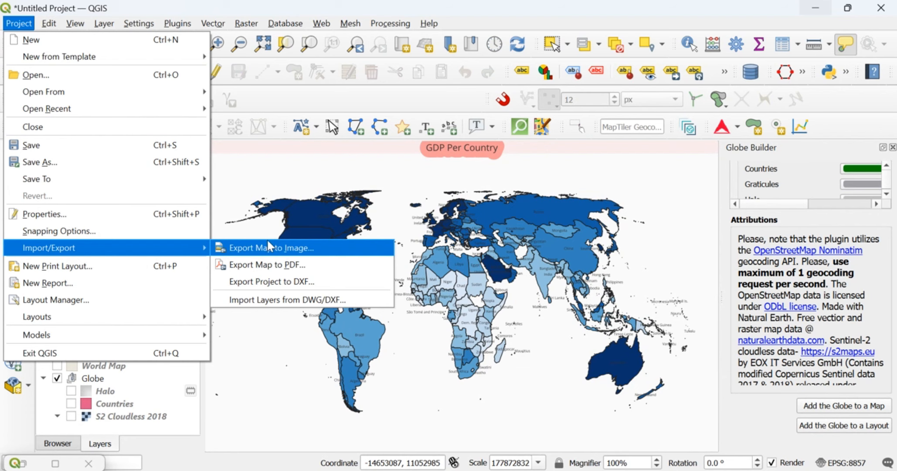
pyautogui.click(310, 251)
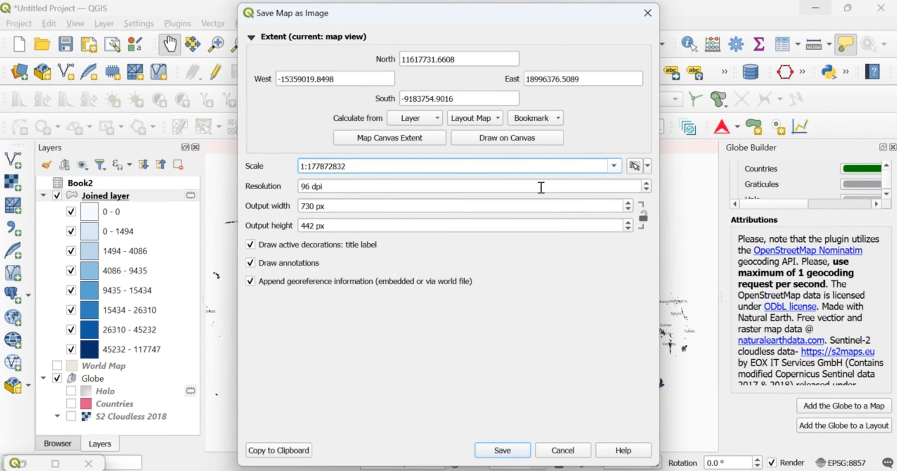
pyautogui.moveTo(490, 24); pyautogui.dragTo(520, 50)
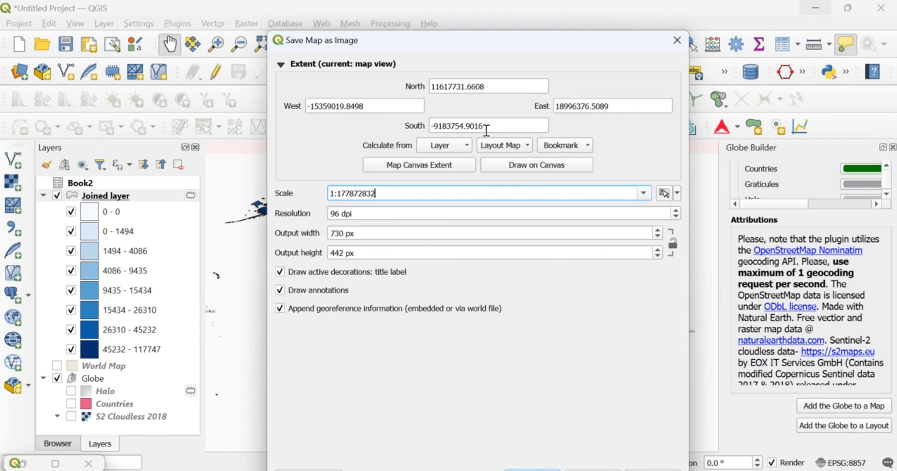
pyautogui.click(516, 151)
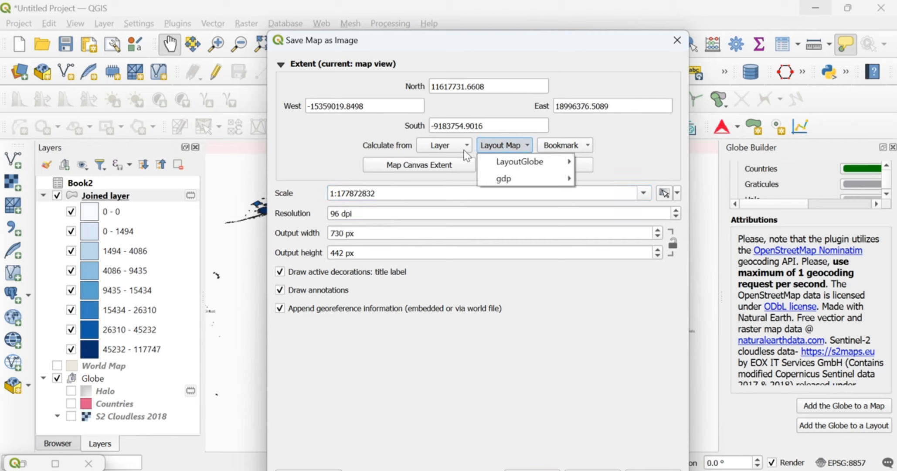
pyautogui.moveTo(527, 162)
pyautogui.click(626, 128)
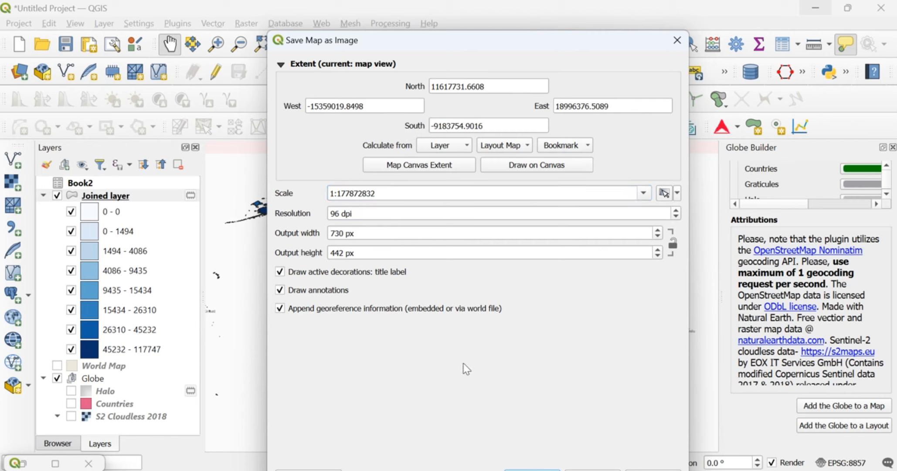
pyautogui.moveTo(525, 42); pyautogui.dragTo(522, 17)
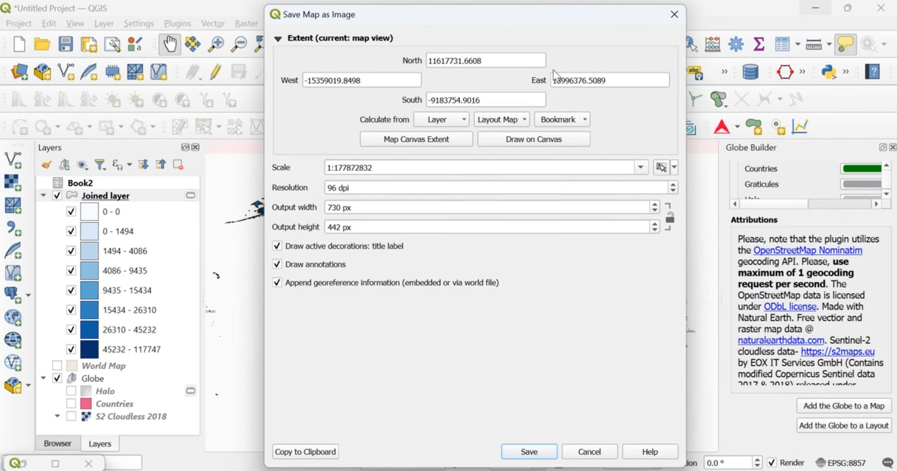
pyautogui.click(529, 451)
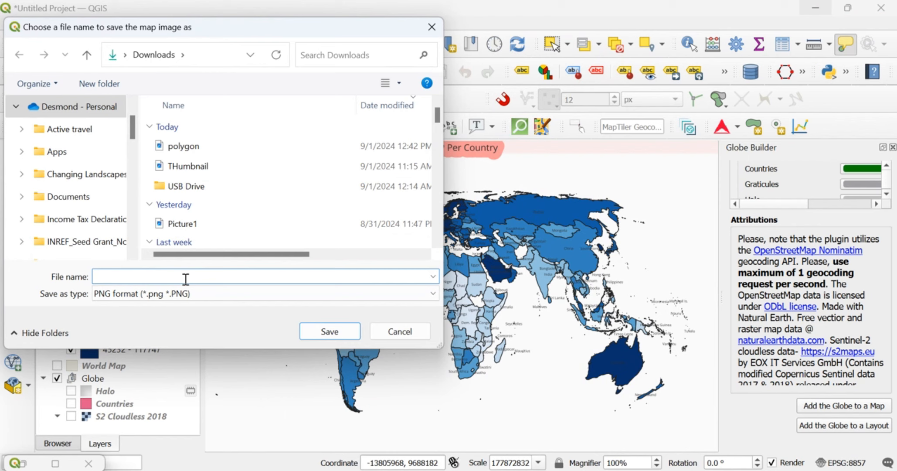
pyautogui.write('gdp_polygon')
pyautogui.click(321, 337)
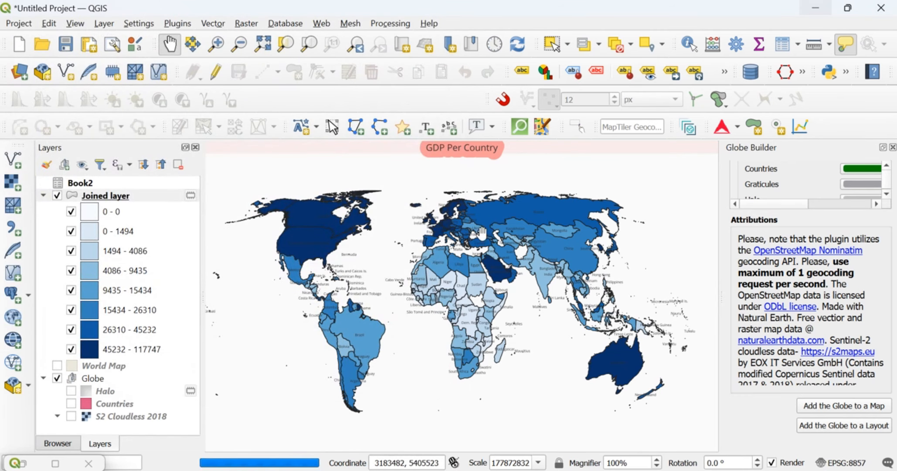
# Open the exported gdp_polygon PNG from the Downloads folder in the image viewer
pyautogui.click(530, 155)
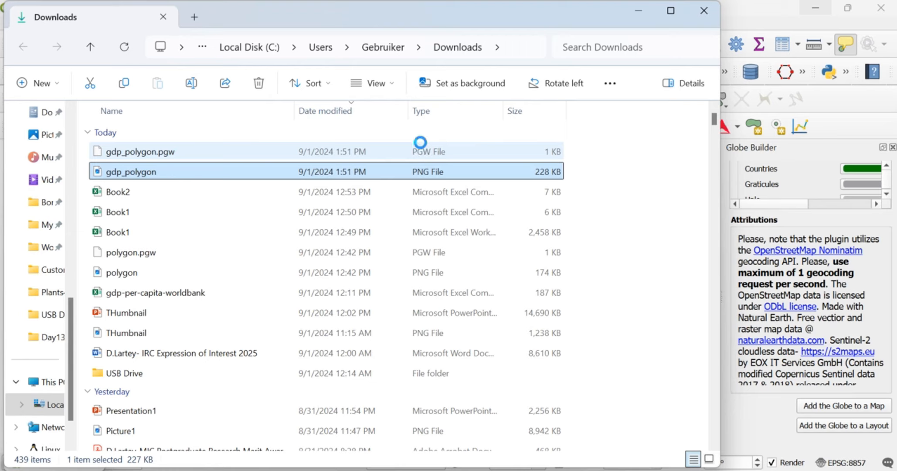
pyautogui.doubleClick(406, 173)
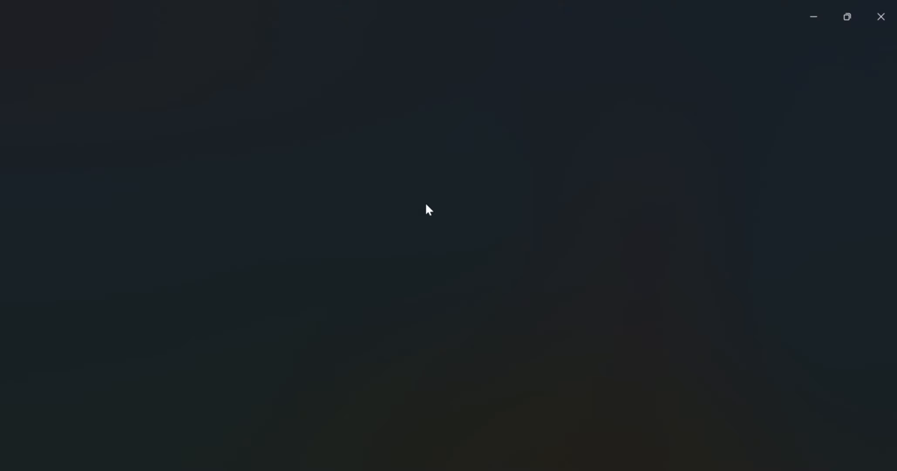